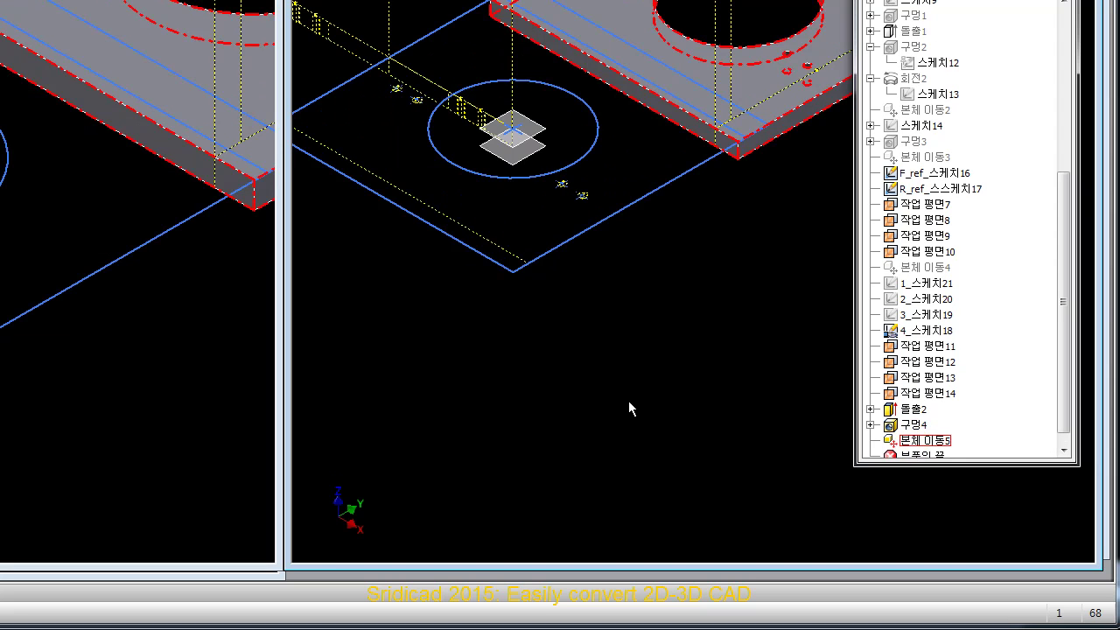
Step: Hide sketch 4_스케치18 so only the bored square plate shows, then select the plate
click(628, 401)
middle_drag(692, 265, 617, 318)
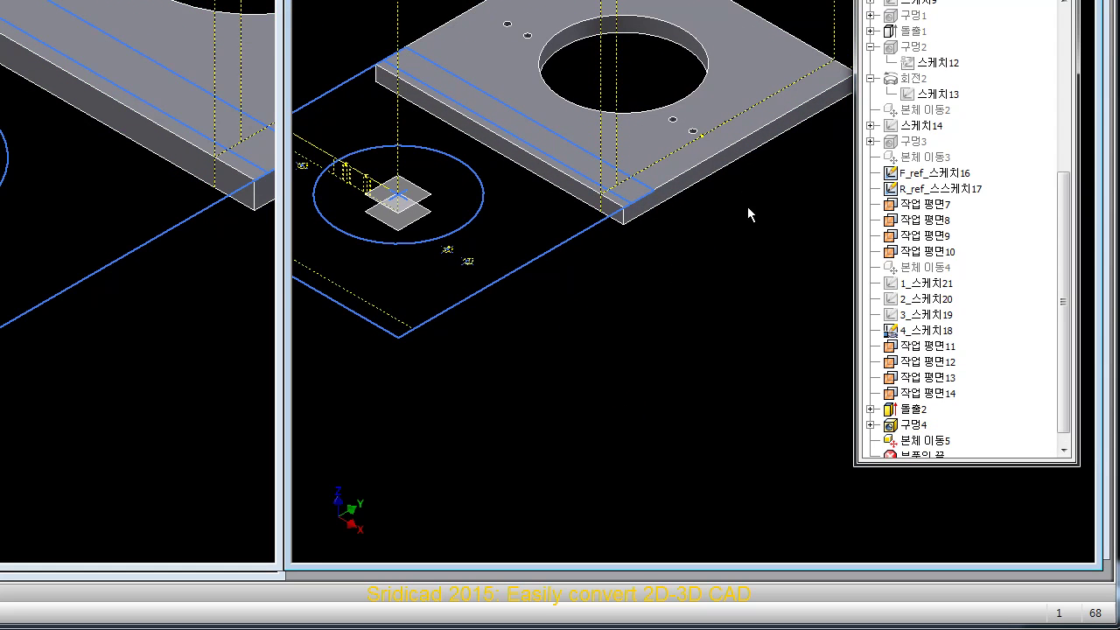
scroll(725, 182, up, 2)
scroll(727, 183, down, 1)
scroll(724, 184, down, 2)
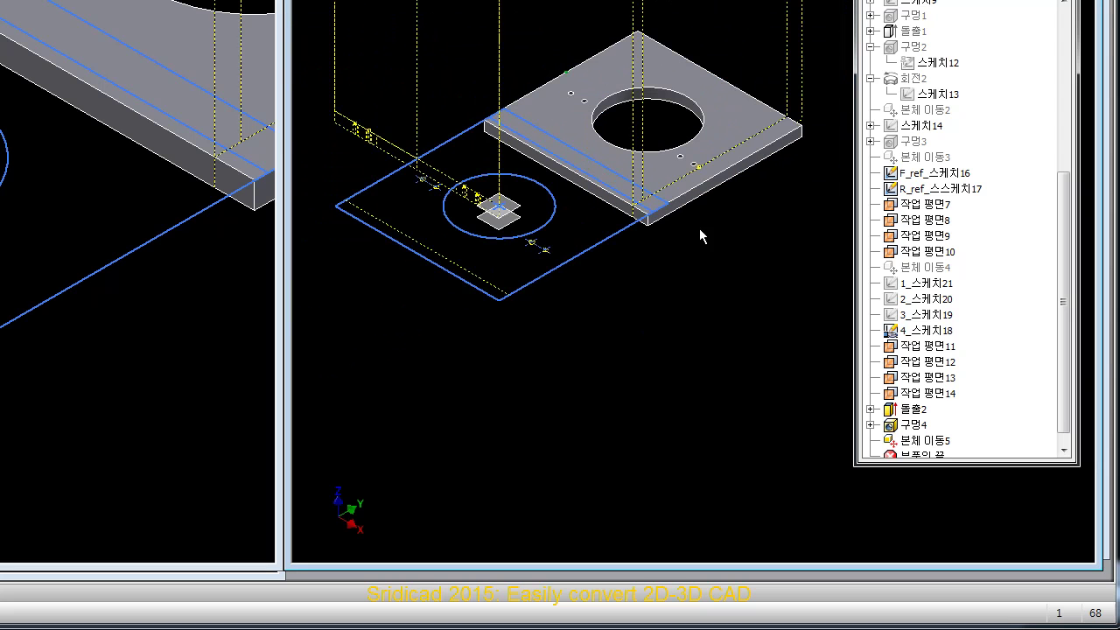
scroll(1073, 367, down, 1)
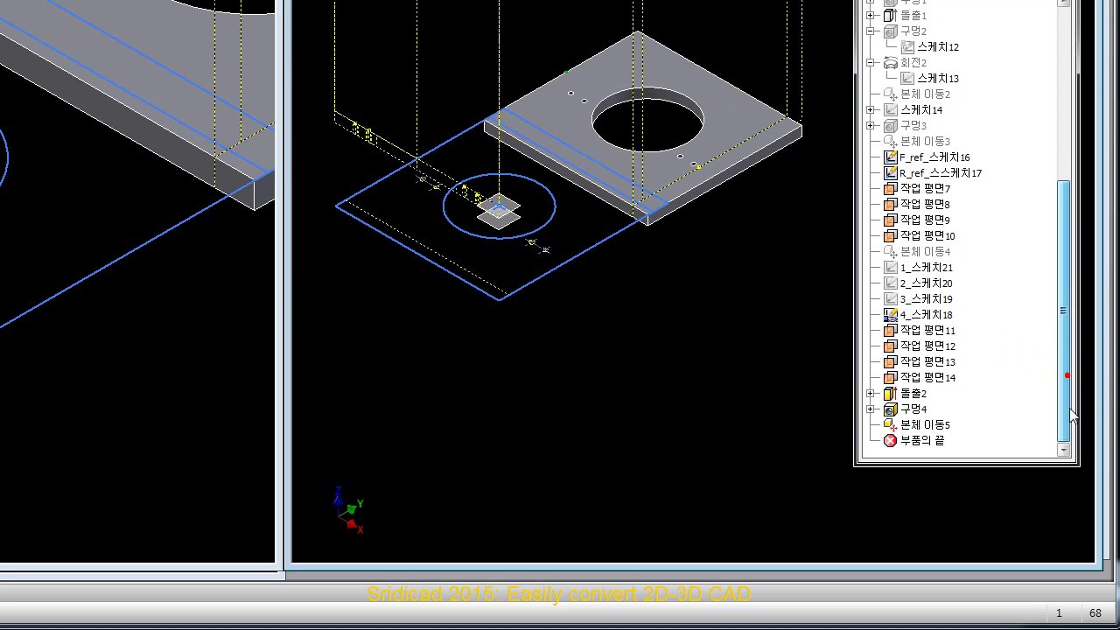
right_click(920, 315)
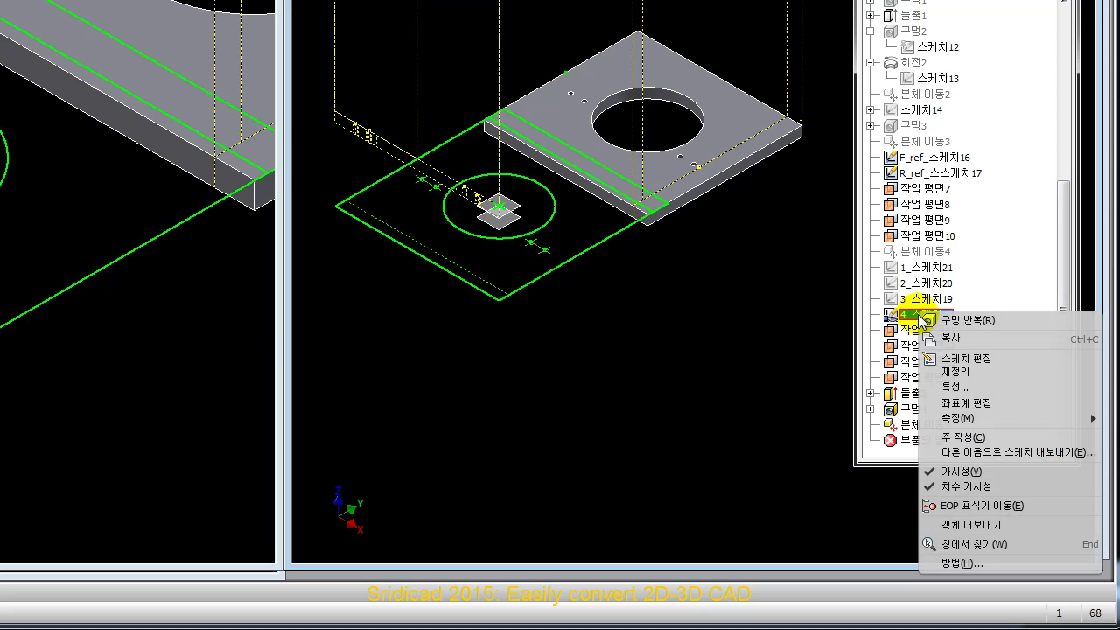
click(962, 473)
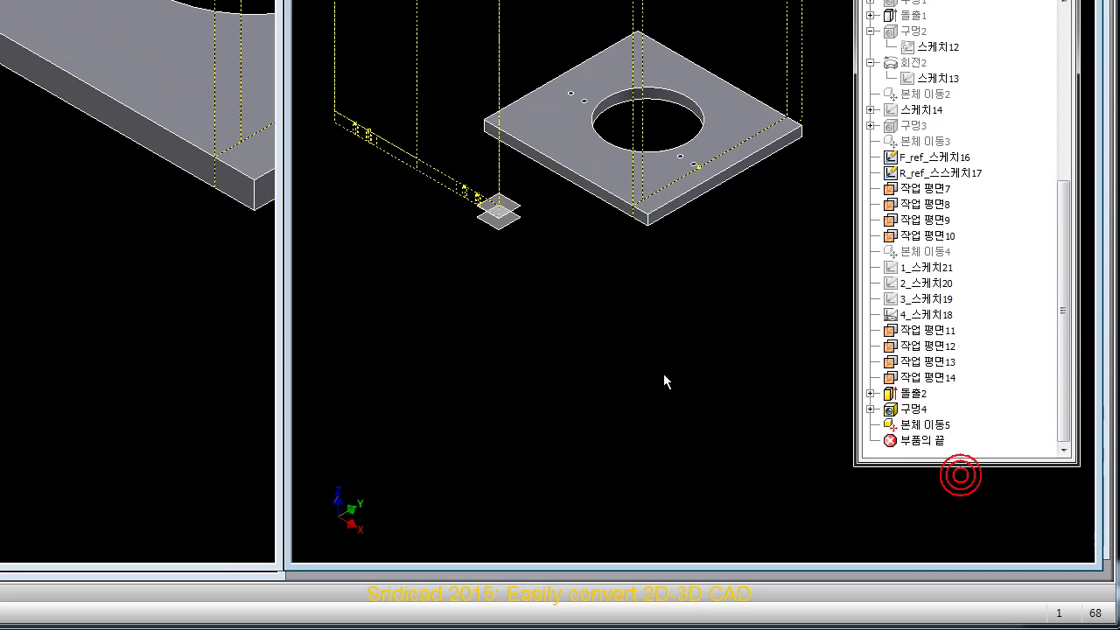
click(697, 88)
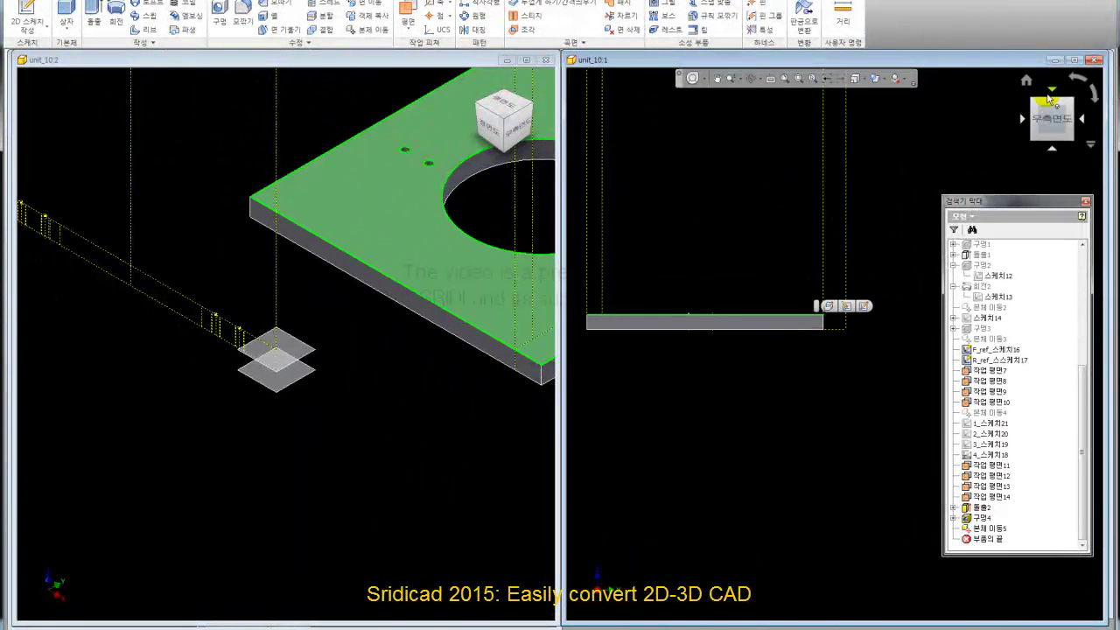
Step: Set the right view to isometric, fit all, and make sketch 3_스케치19 visible
click(1034, 99)
click(744, 251)
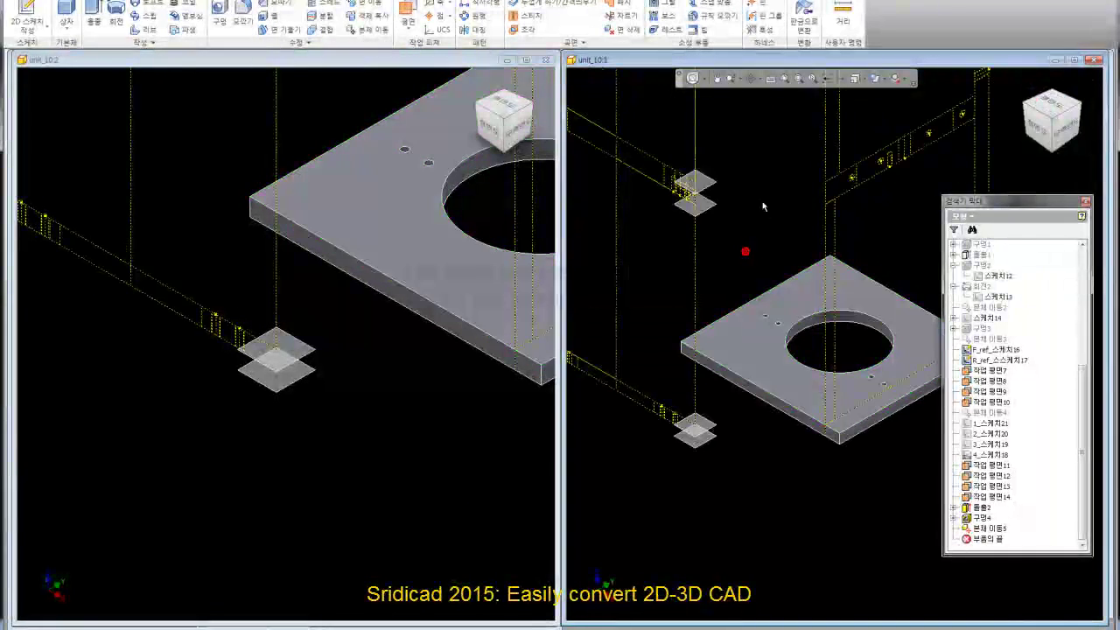
key(Home)
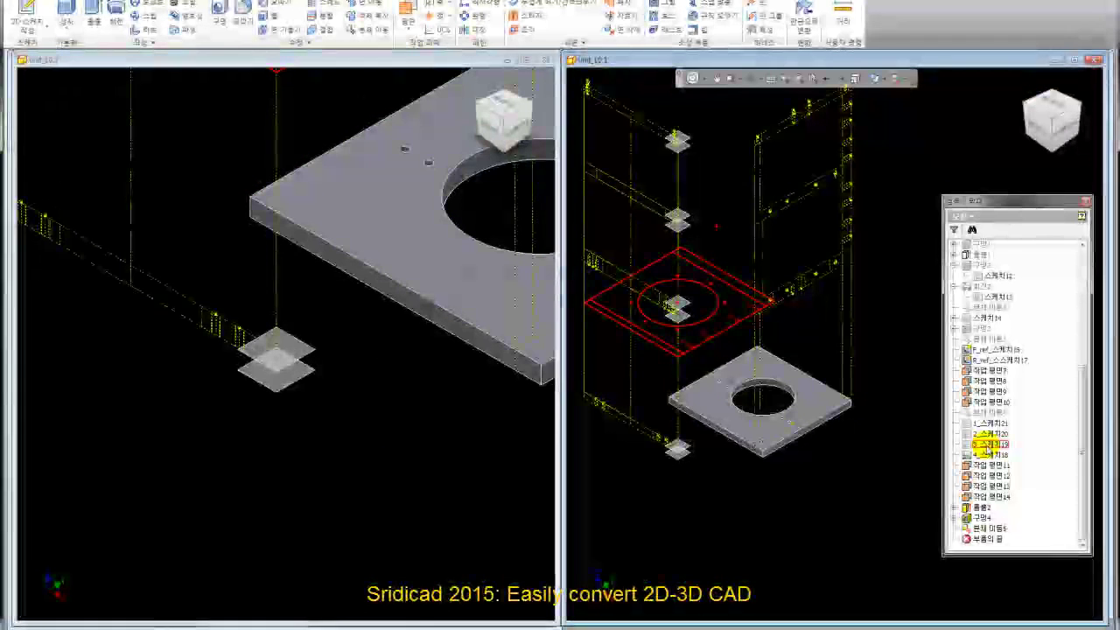
right_click(986, 447)
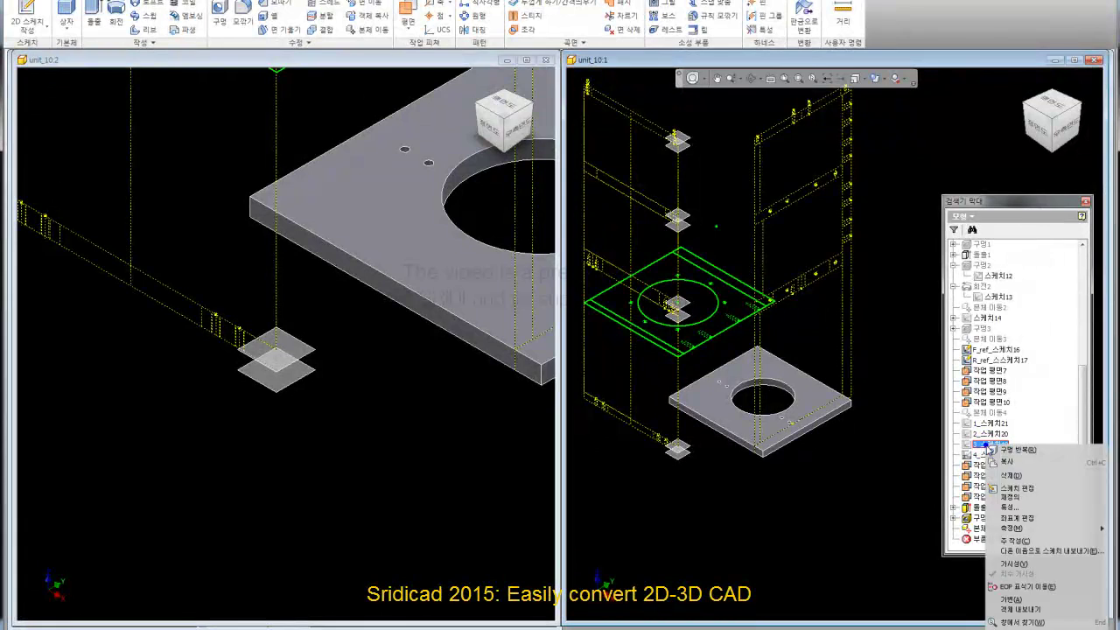
click(1011, 488)
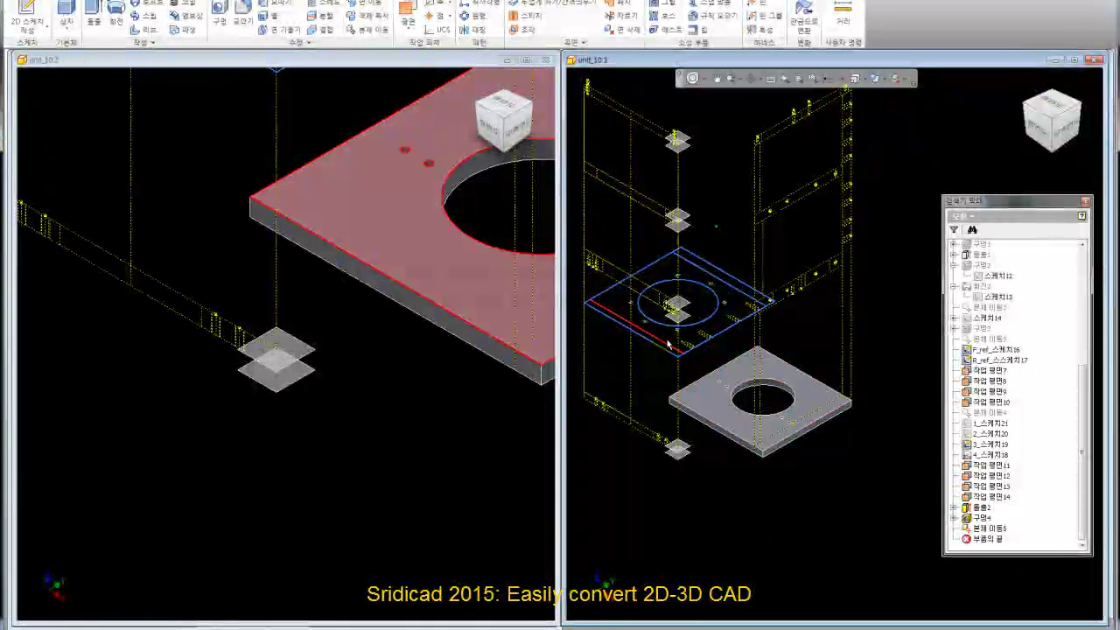
scroll(666, 344, up, 5)
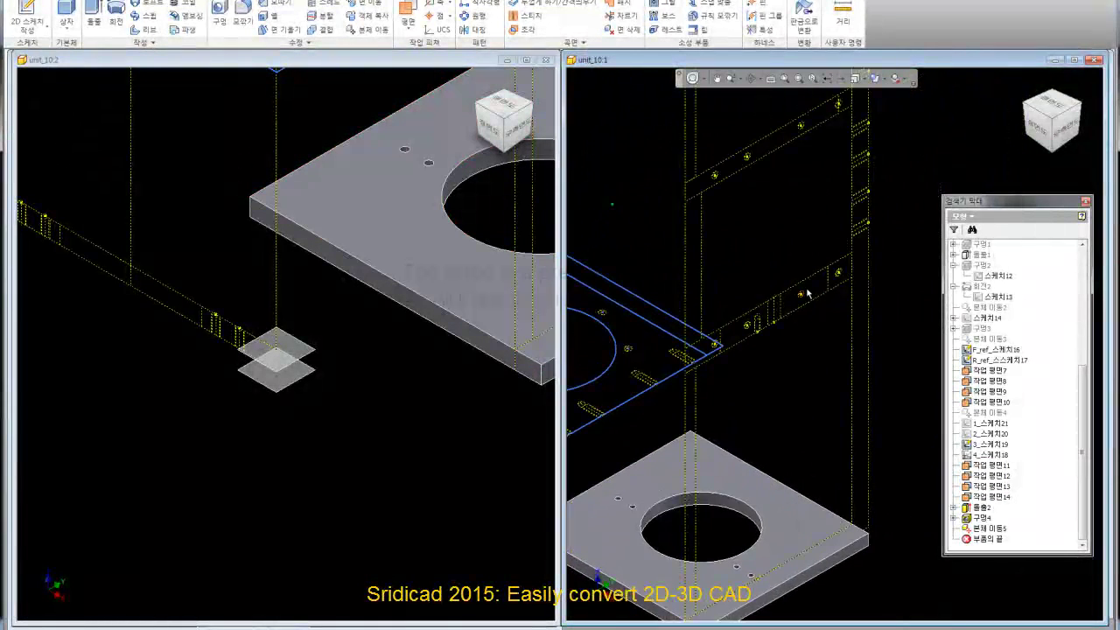
click(375, 417)
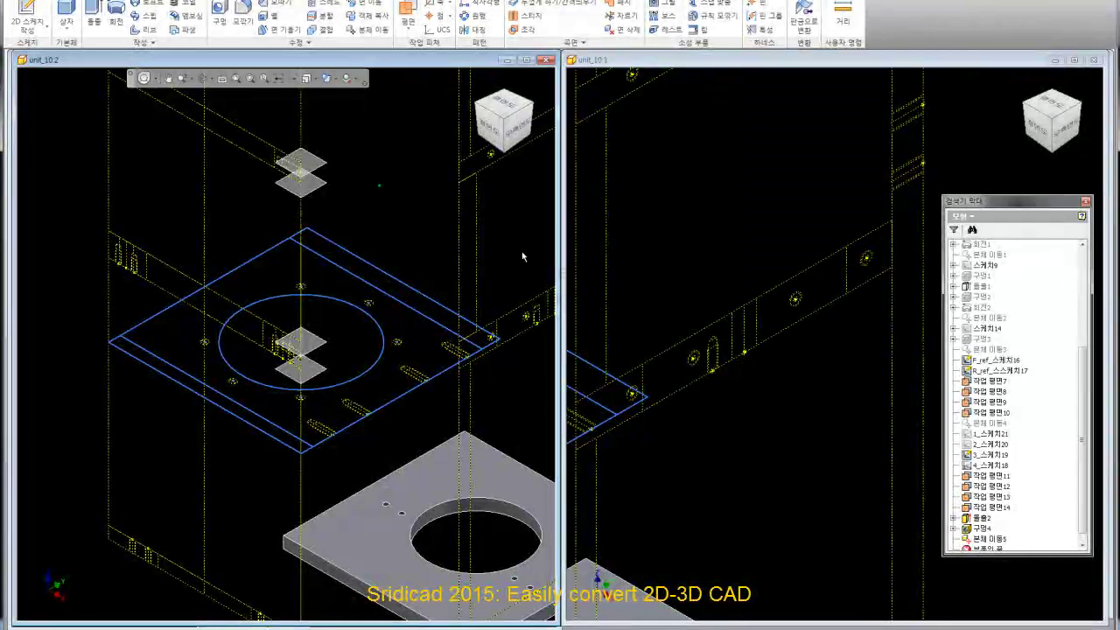
Step: Shift the right viewport slightly, activate the left one, and start Extrude on 3_스케치19's profile
click(794, 393)
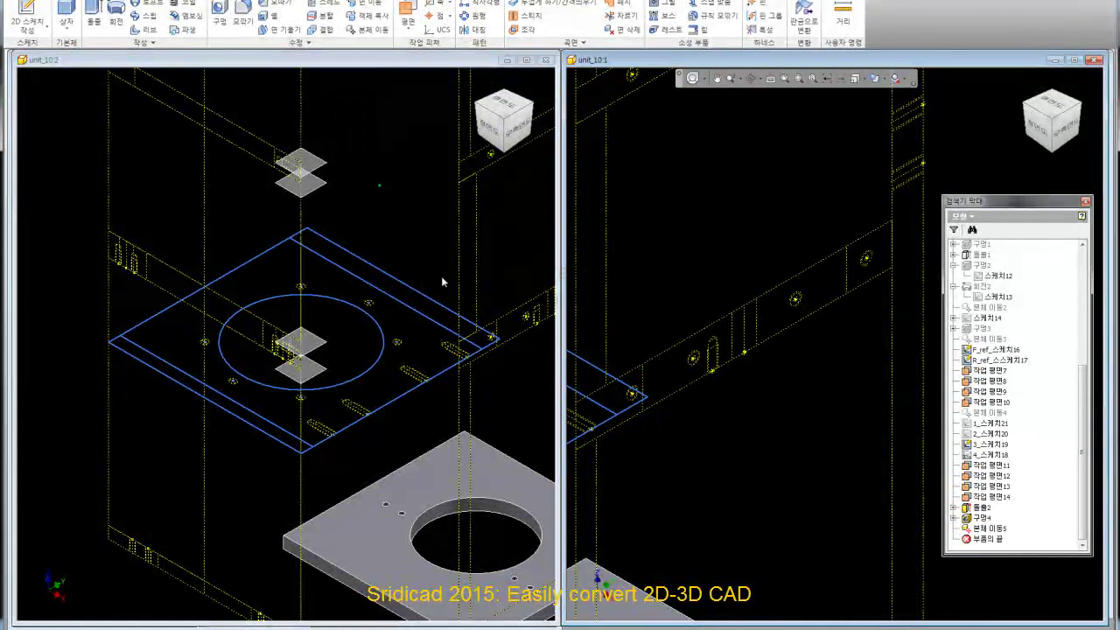
click(418, 262)
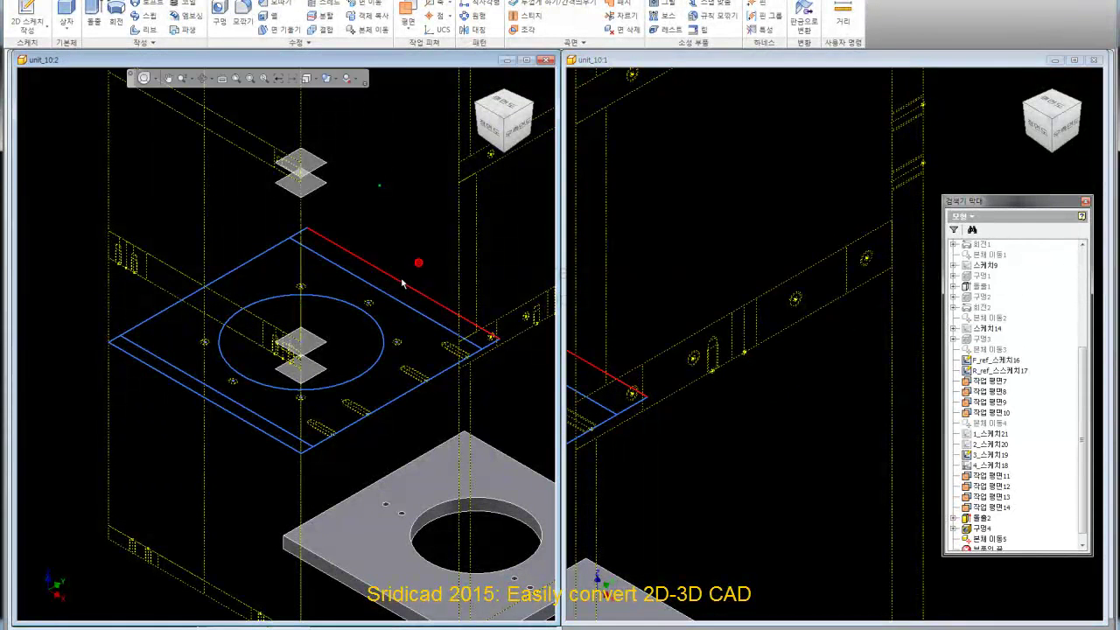
click(724, 426)
middle_drag(652, 387, 610, 428)
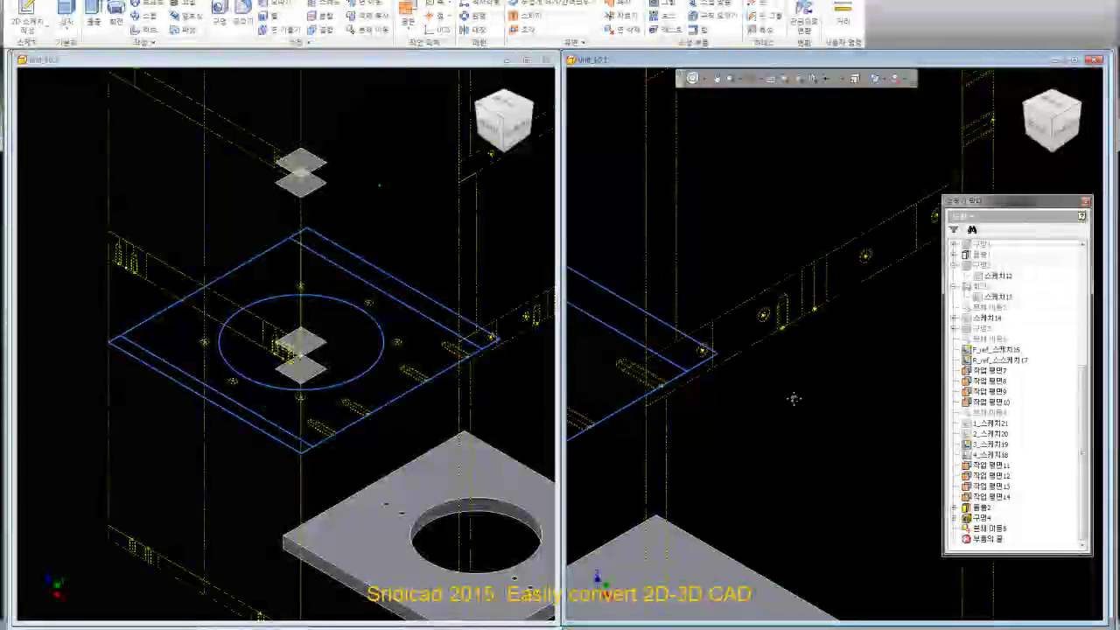
click(432, 256)
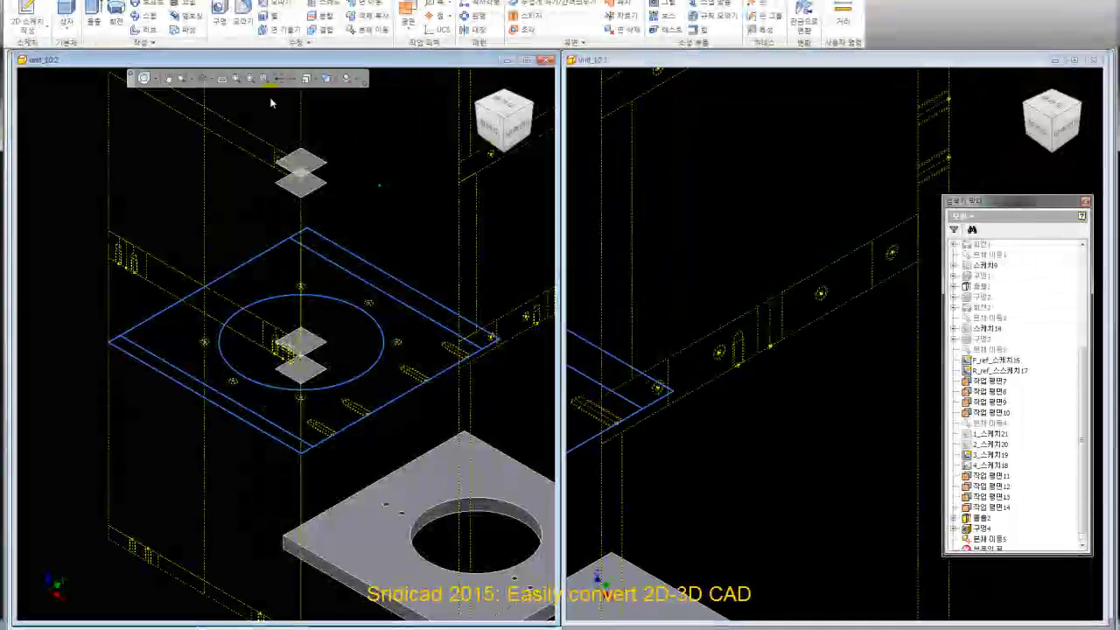
click(101, 12)
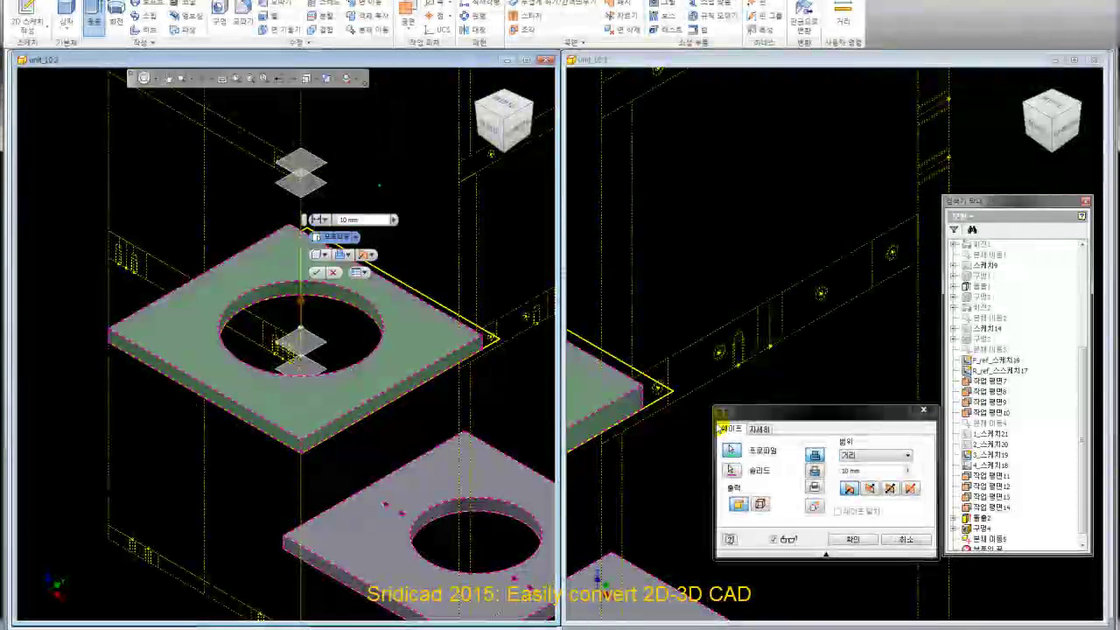
Step: Extrude the square-with-bore profile Between the two work planes, creating 돌출3
click(876, 456)
click(850, 492)
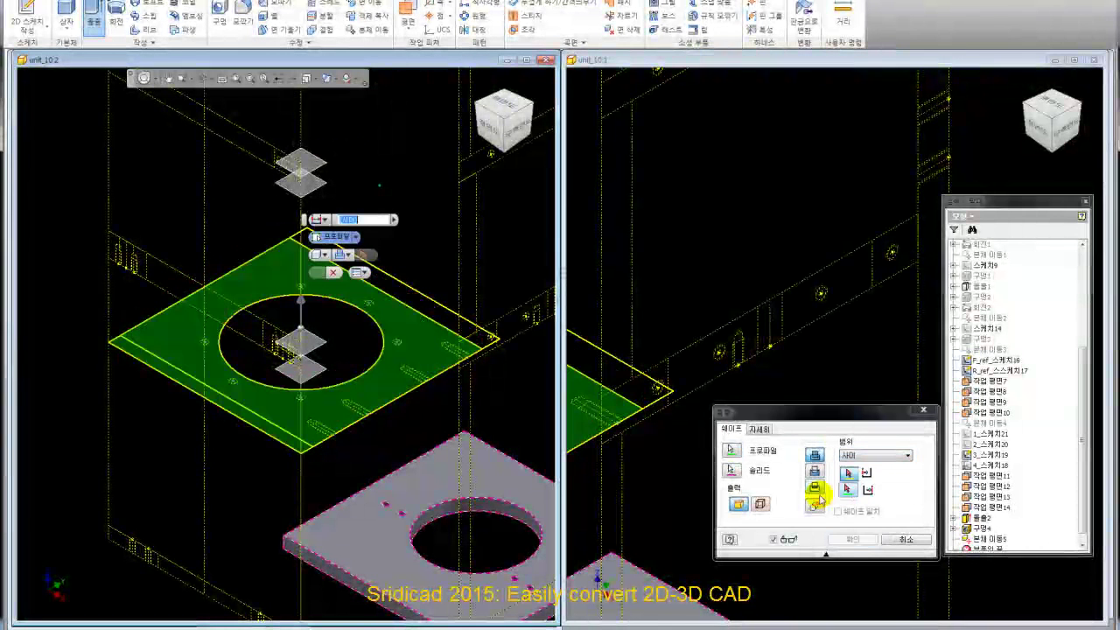
click(300, 337)
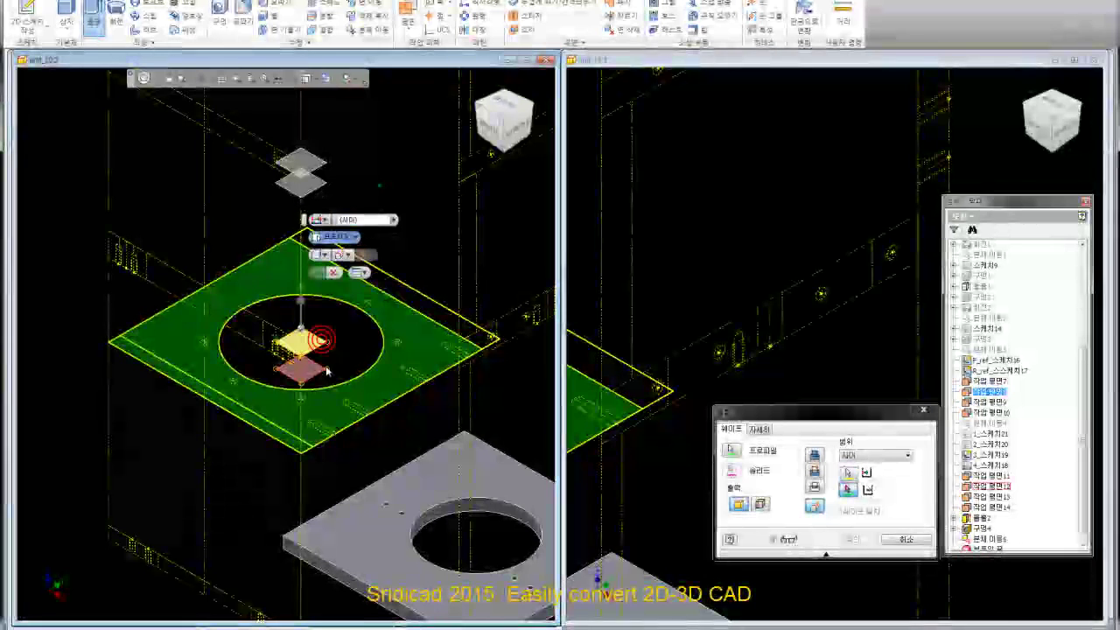
click(300, 367)
click(857, 540)
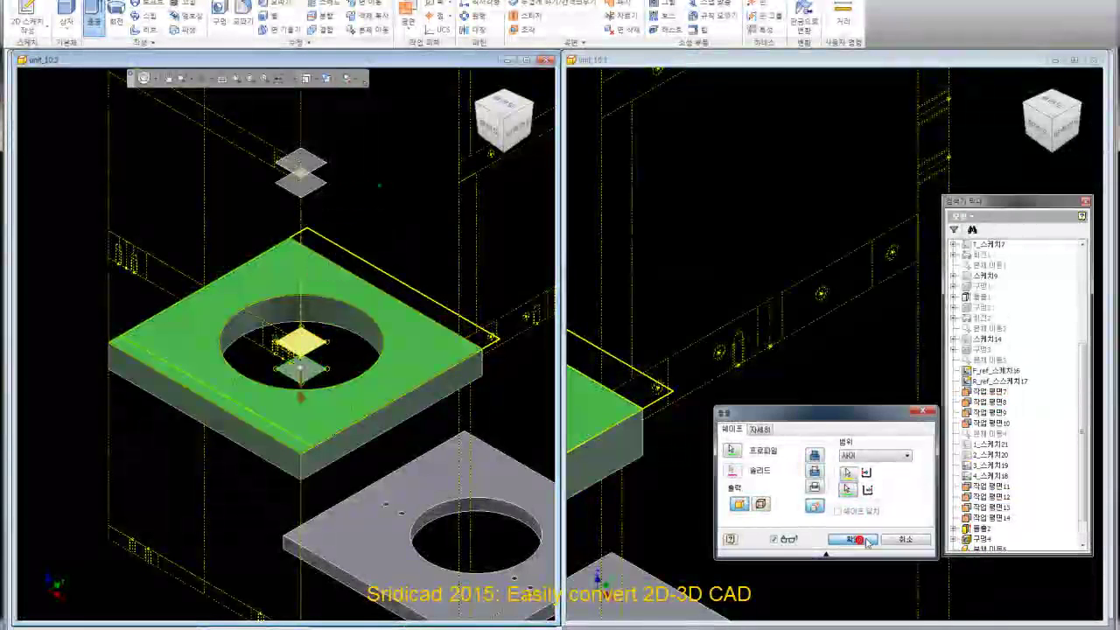
scroll(1079, 485, down, 3)
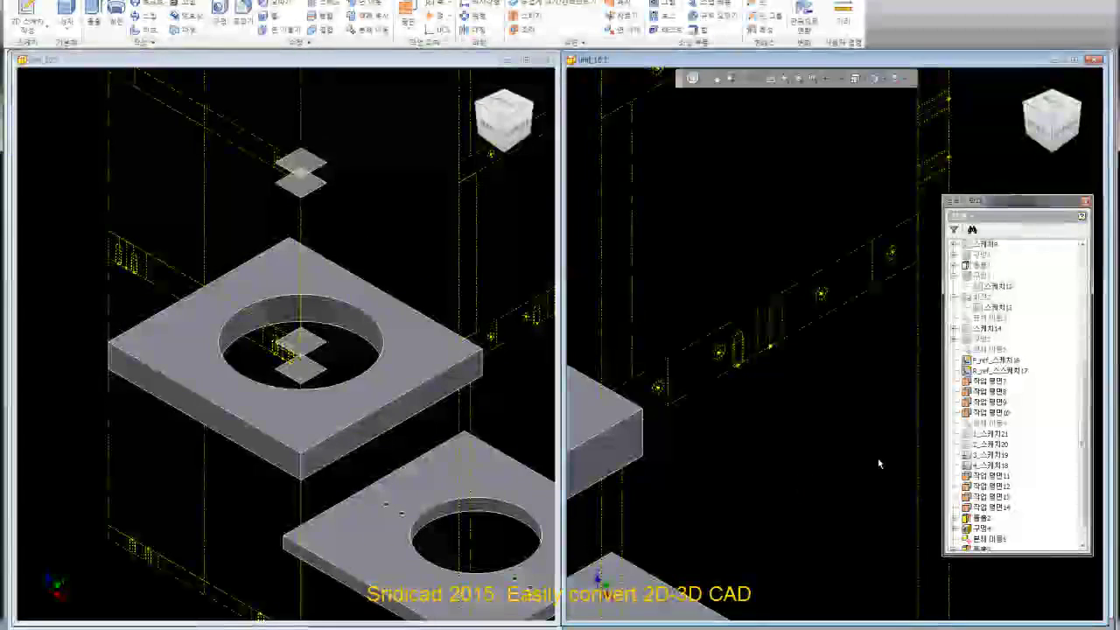
Step: Turn the visibility of sketch 3_스케치19 back on
click(974, 438)
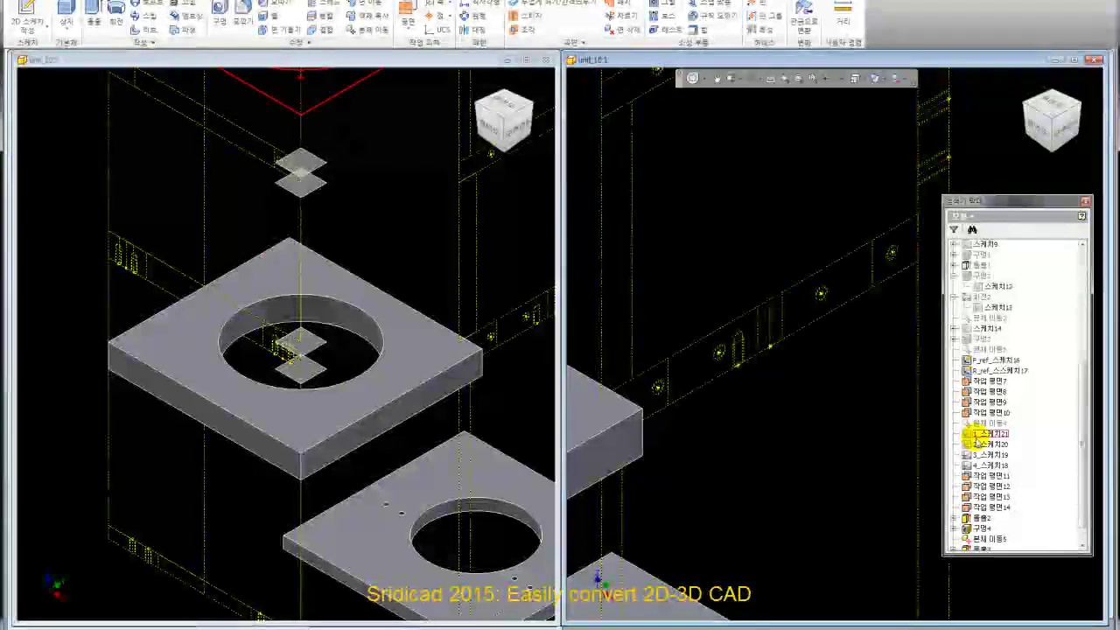
right_click(980, 456)
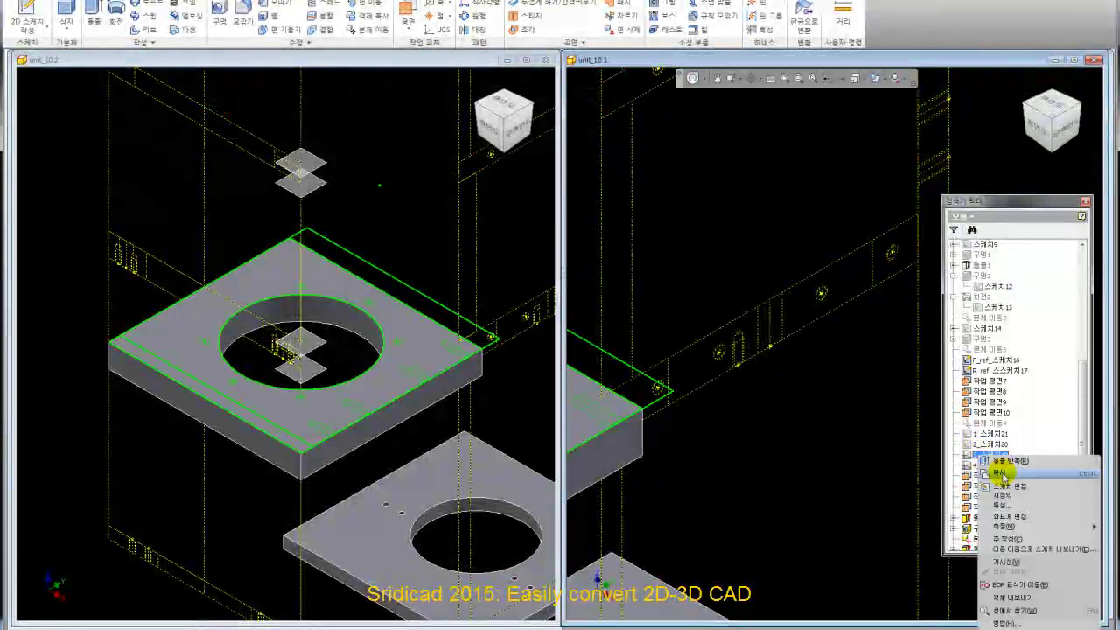
click(1006, 562)
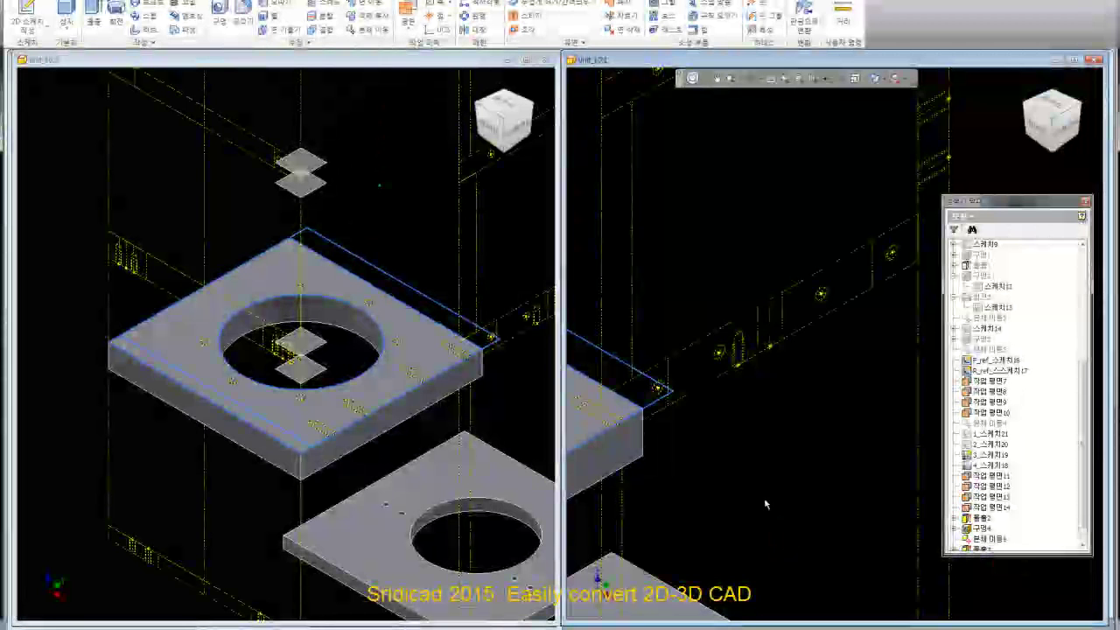
Step: View the new block from the top, rotated a quarter turn, and inspect its large bore
click(604, 398)
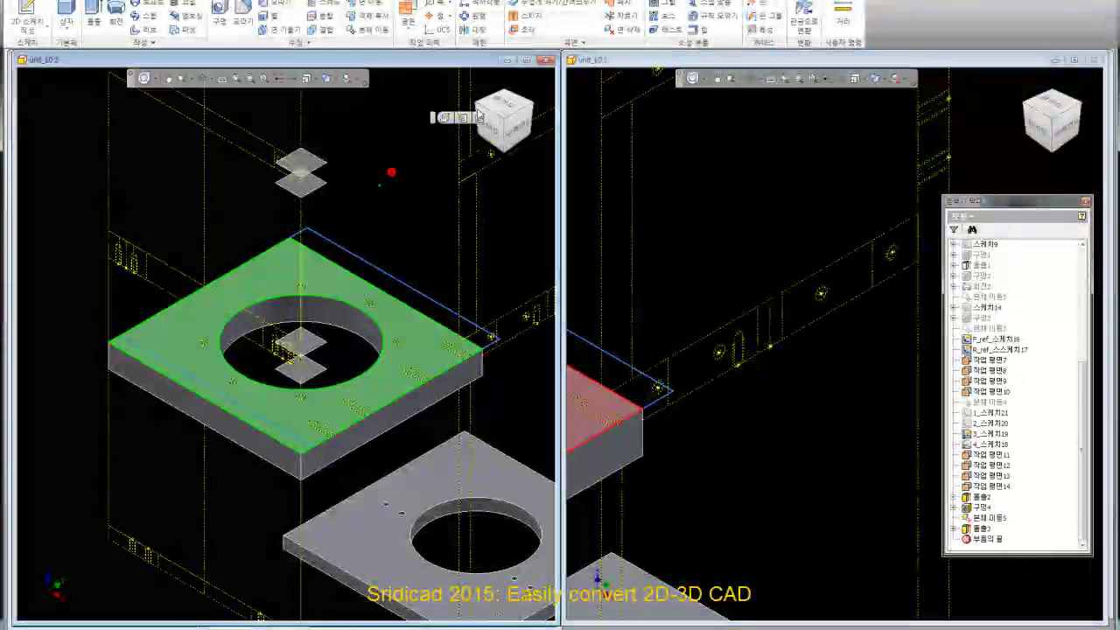
click(507, 105)
click(467, 297)
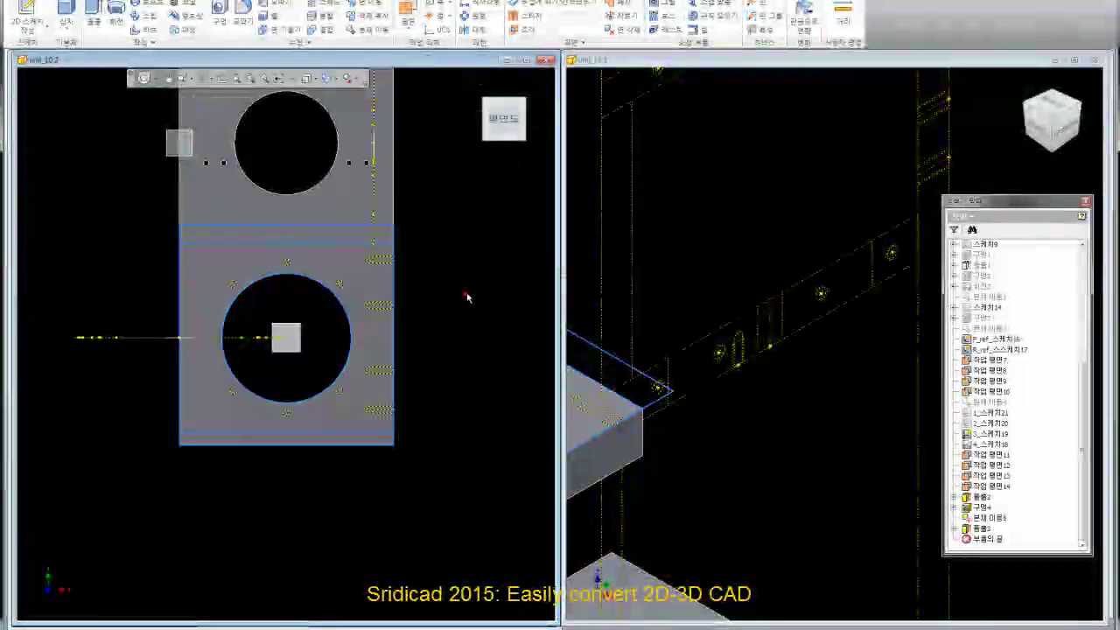
click(529, 77)
scroll(370, 320, up, 3)
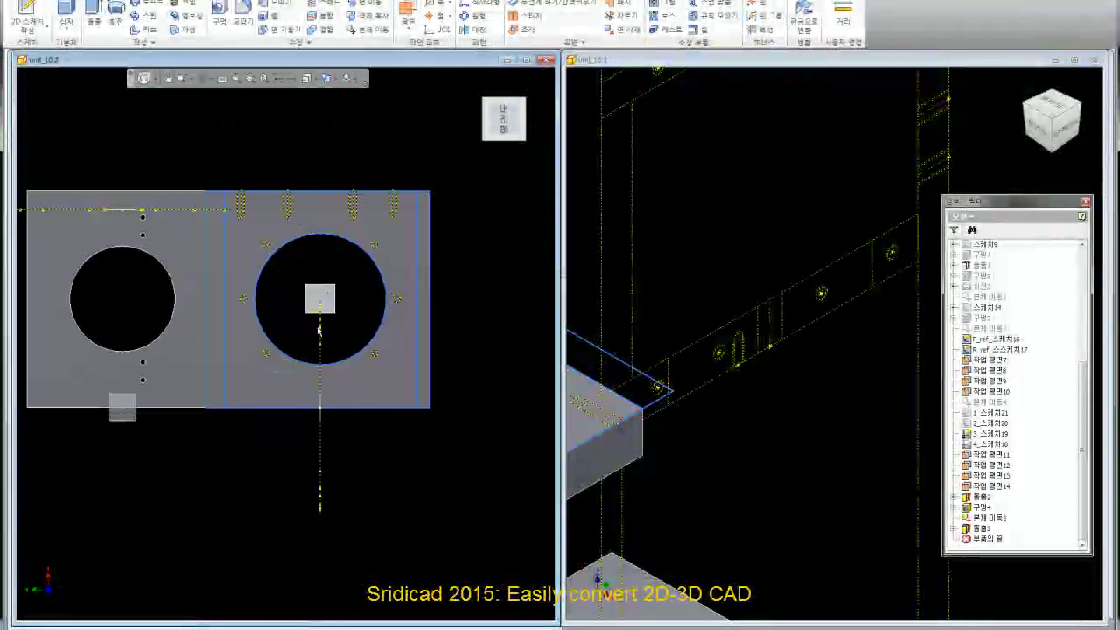
scroll(337, 289, up, 3)
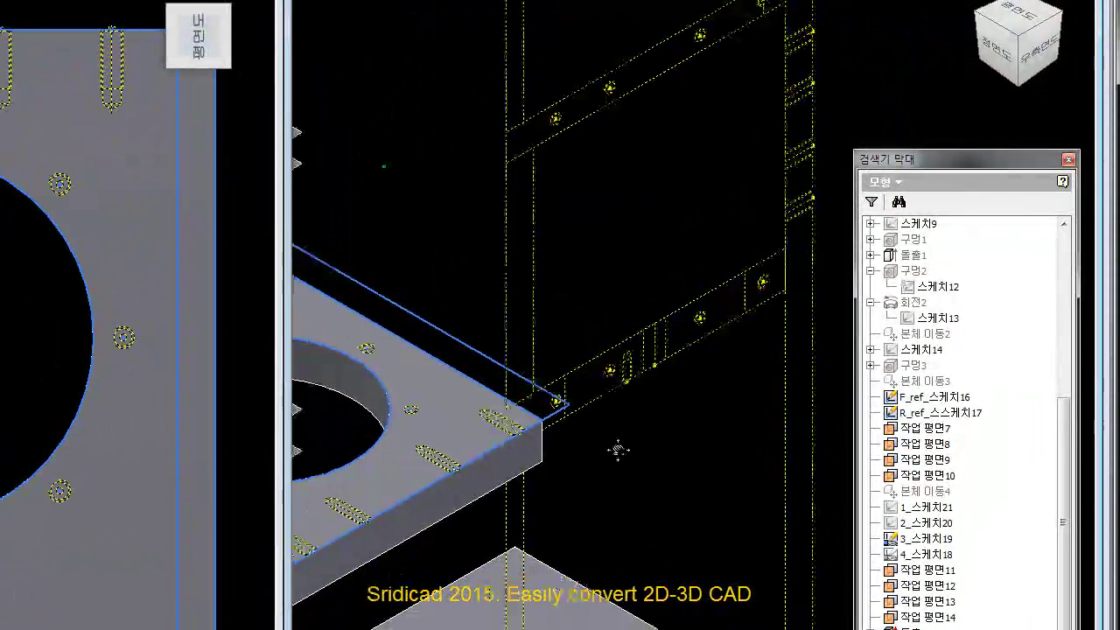
click(13, 280)
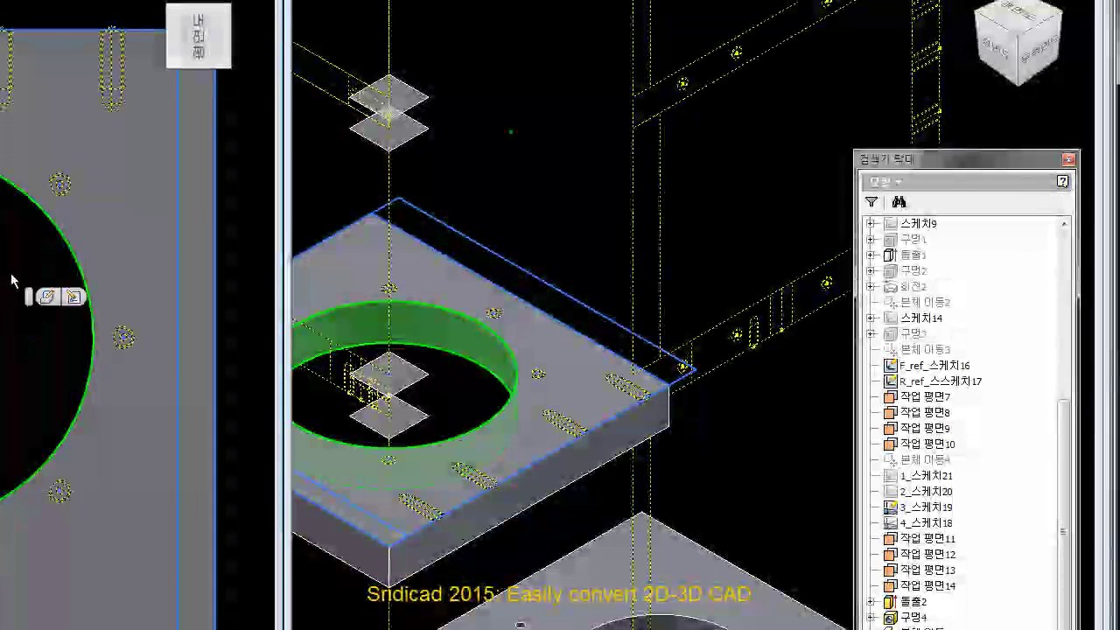
click(54, 4)
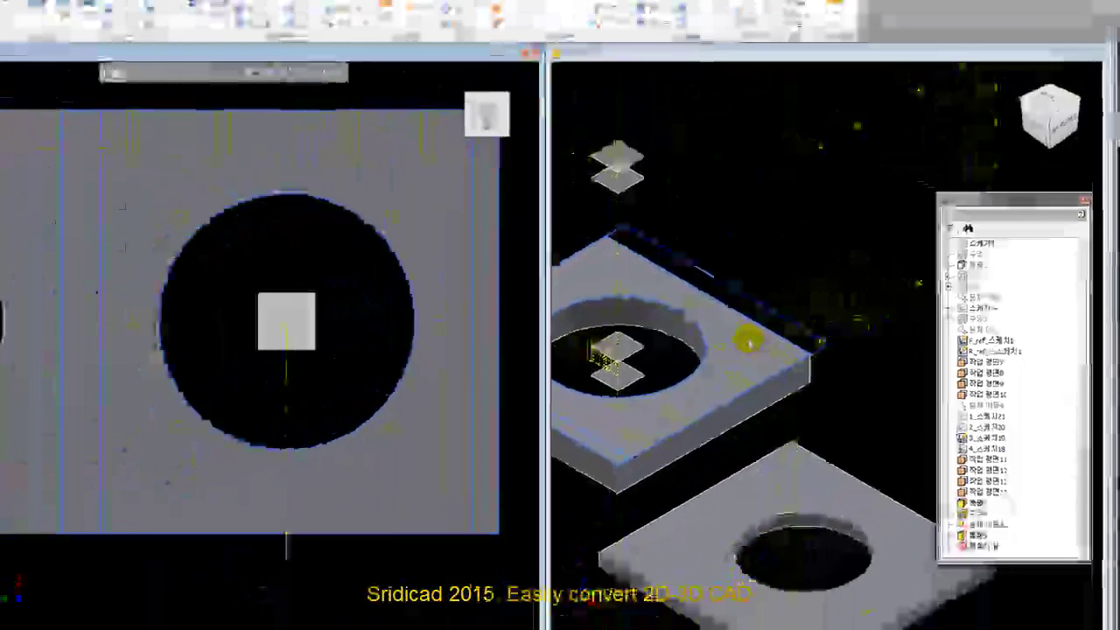
Step: Start a 2D sketch on the upper plate's top face and project its edges and hole circles
click(768, 343)
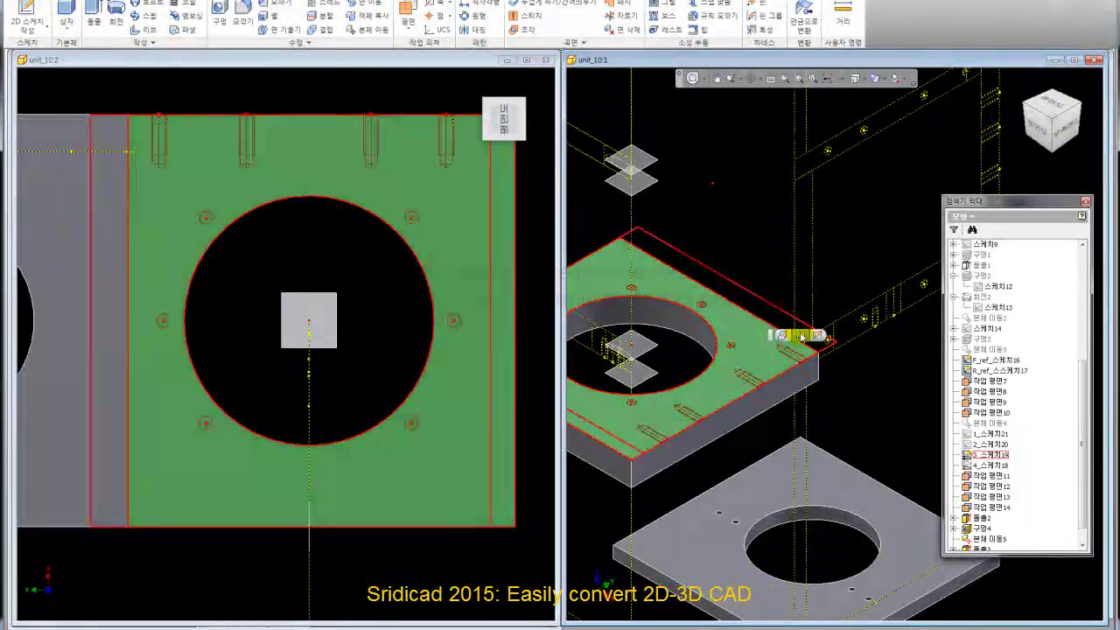
click(817, 336)
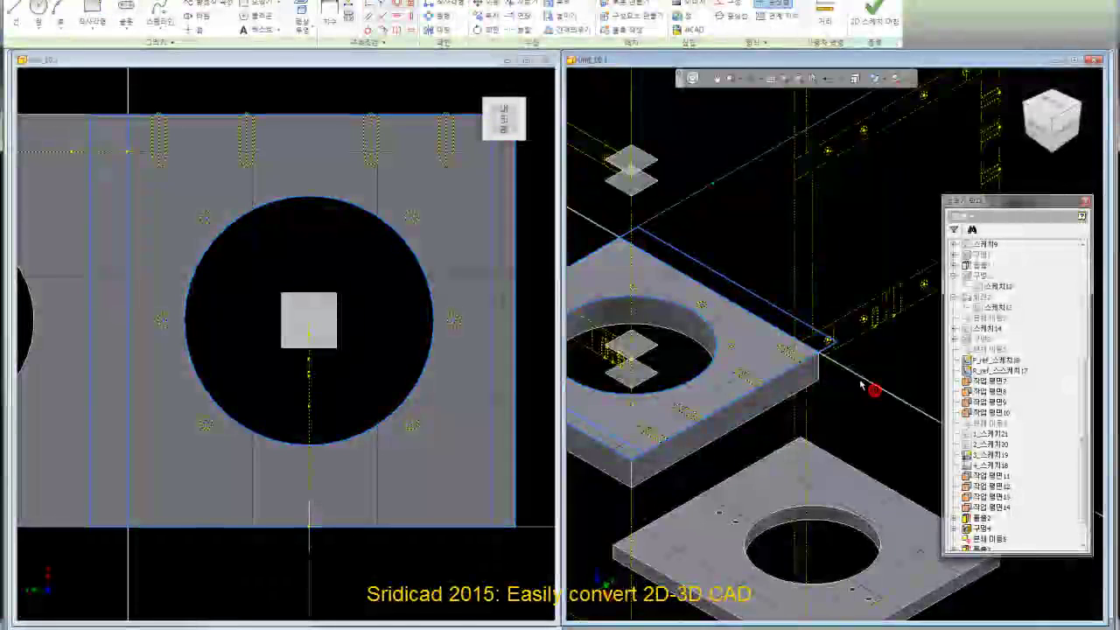
drag(581, 266, 860, 435)
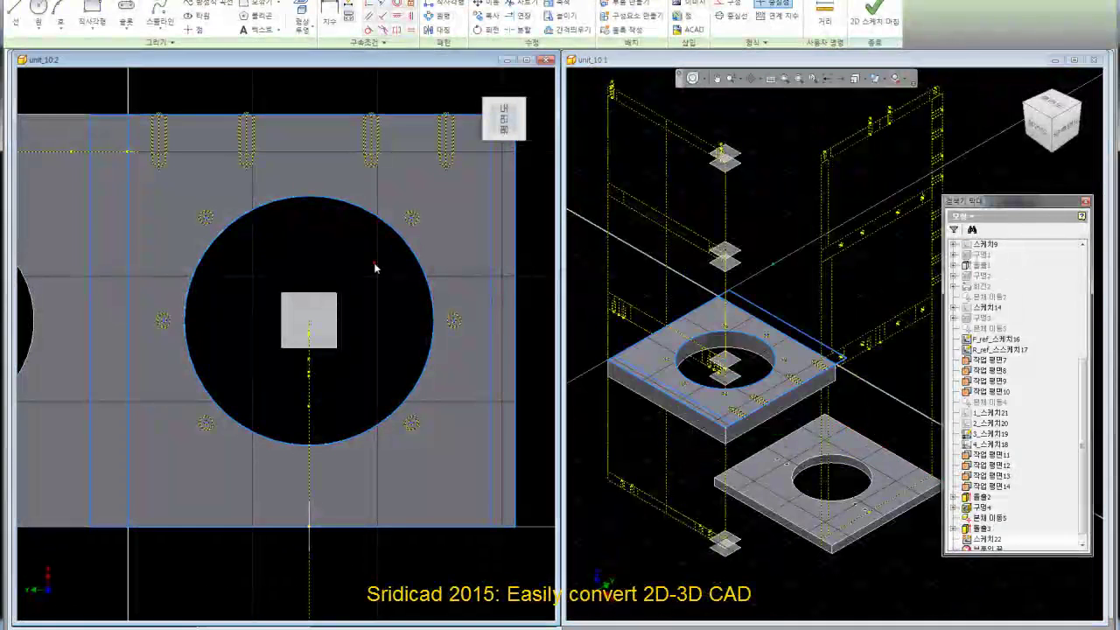
click(300, 18)
scroll(407, 210, up, 5)
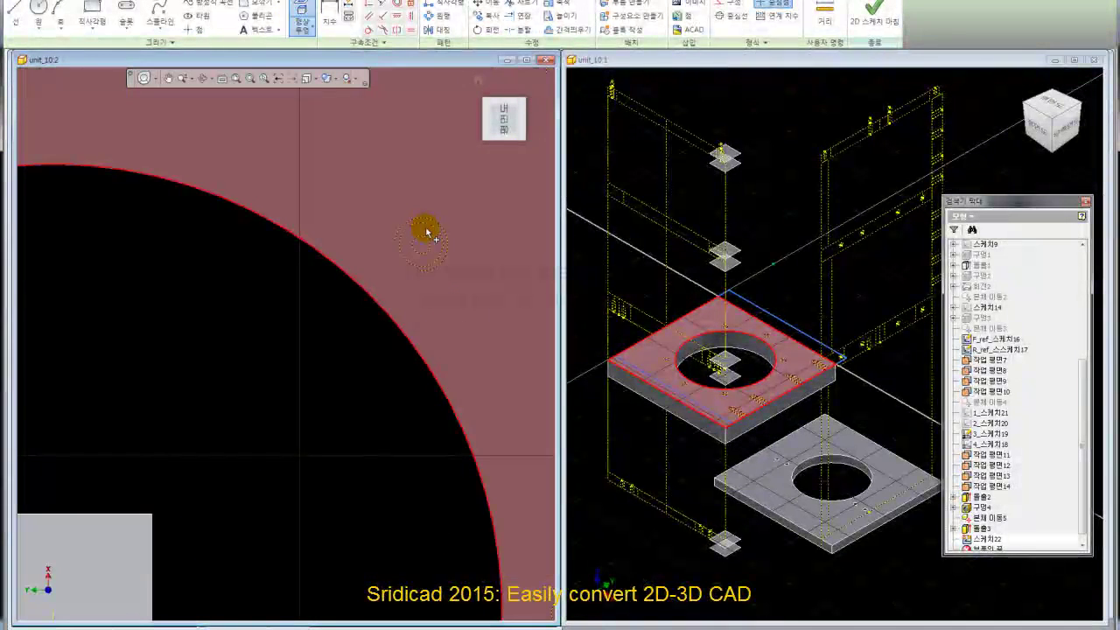
scroll(425, 225, down, 3)
scroll(429, 222, down, 2)
scroll(179, 224, up, 2)
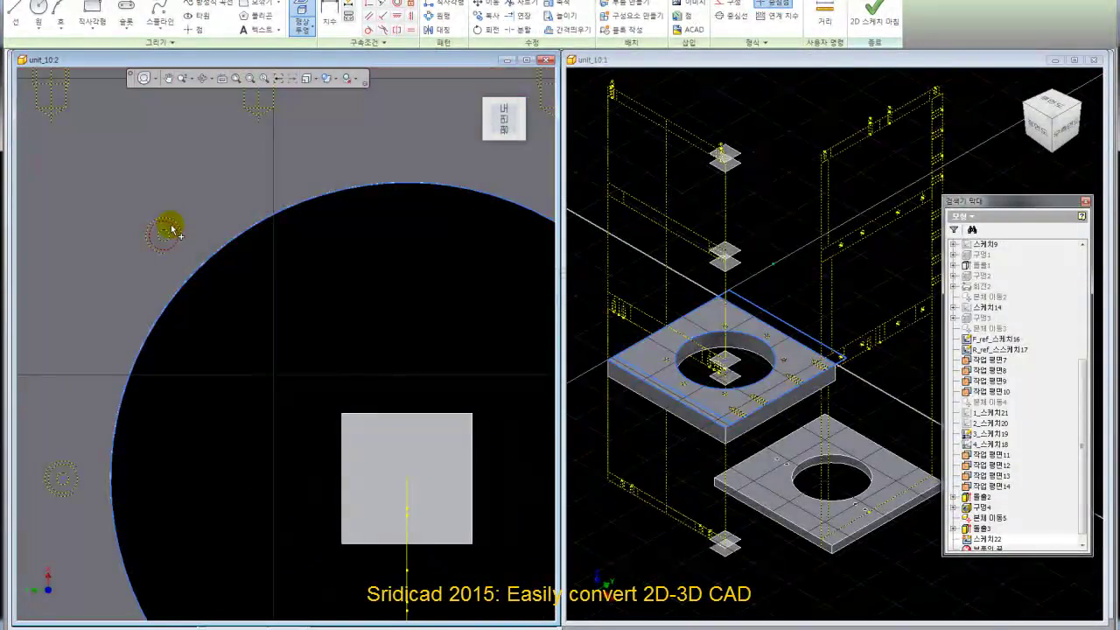
middle_drag(302, 345, 344, 188)
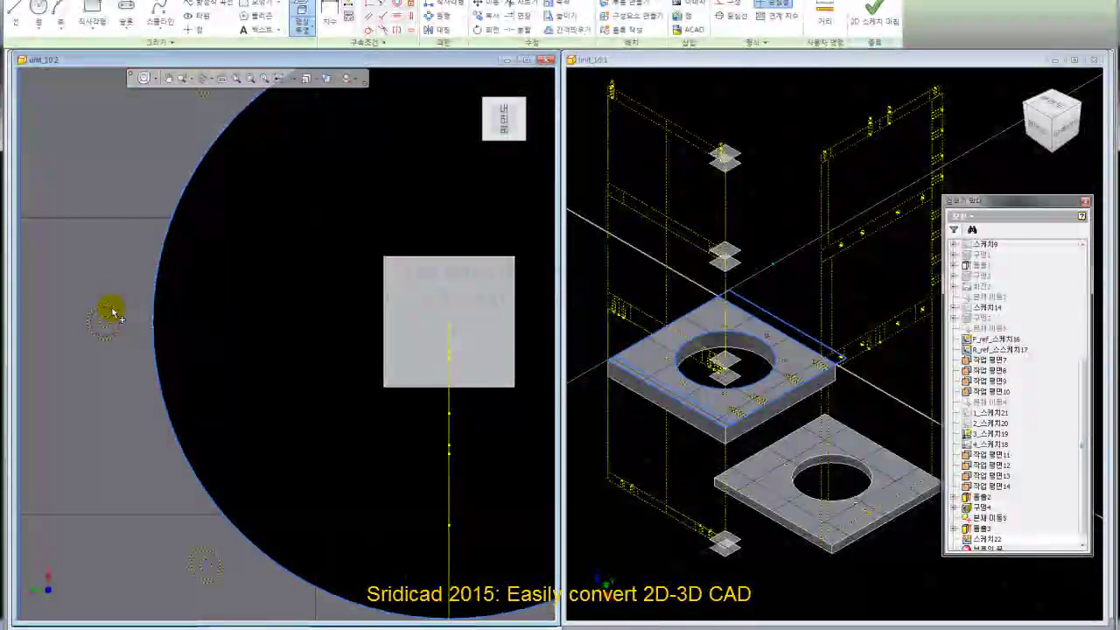
Step: Also project the plate face and a small bolt-hole circle, then finish projecting
scroll(196, 391, down, 2)
click(196, 391)
click(134, 348)
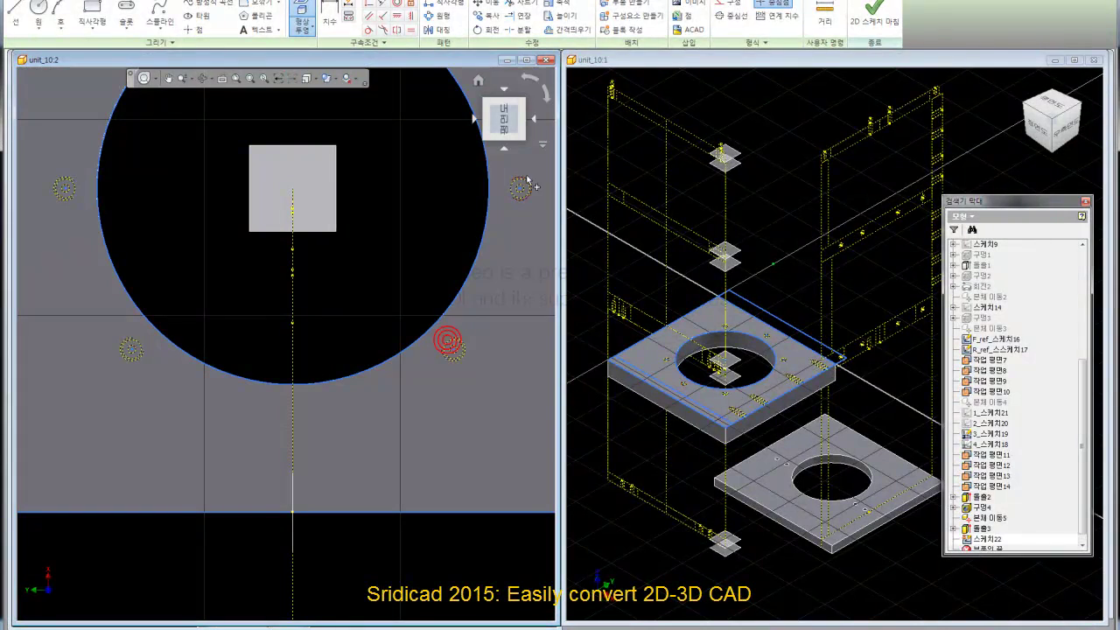
middle_drag(458, 268, 391, 322)
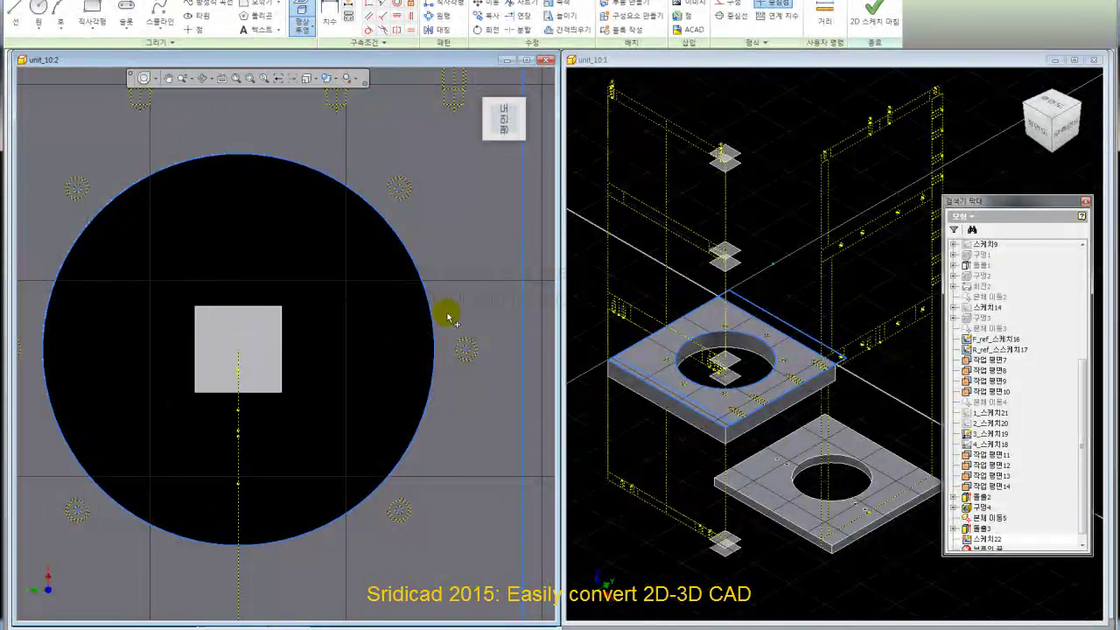
scroll(689, 404, up, 2)
scroll(805, 399, up, 1)
scroll(805, 400, up, 2)
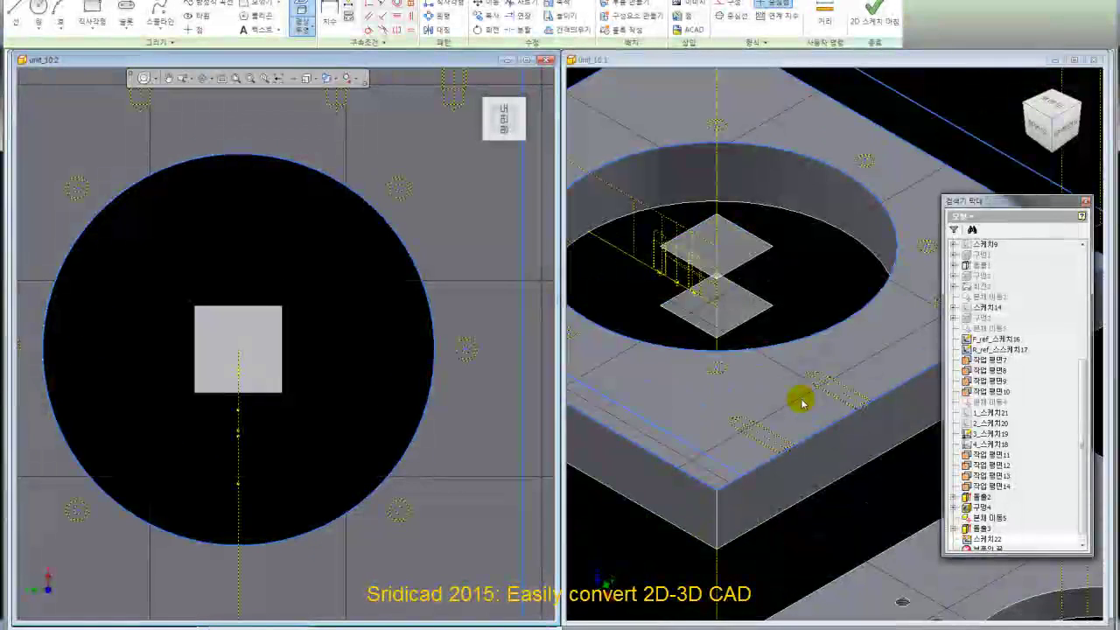
scroll(606, 302, down, 2)
right_click(288, 245)
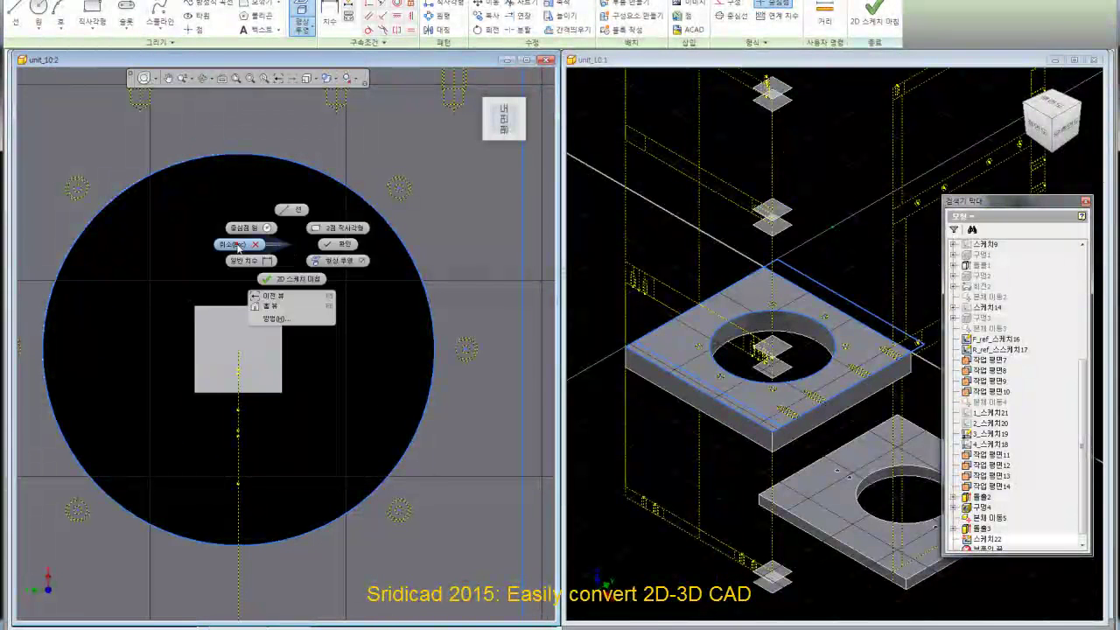
click(238, 247)
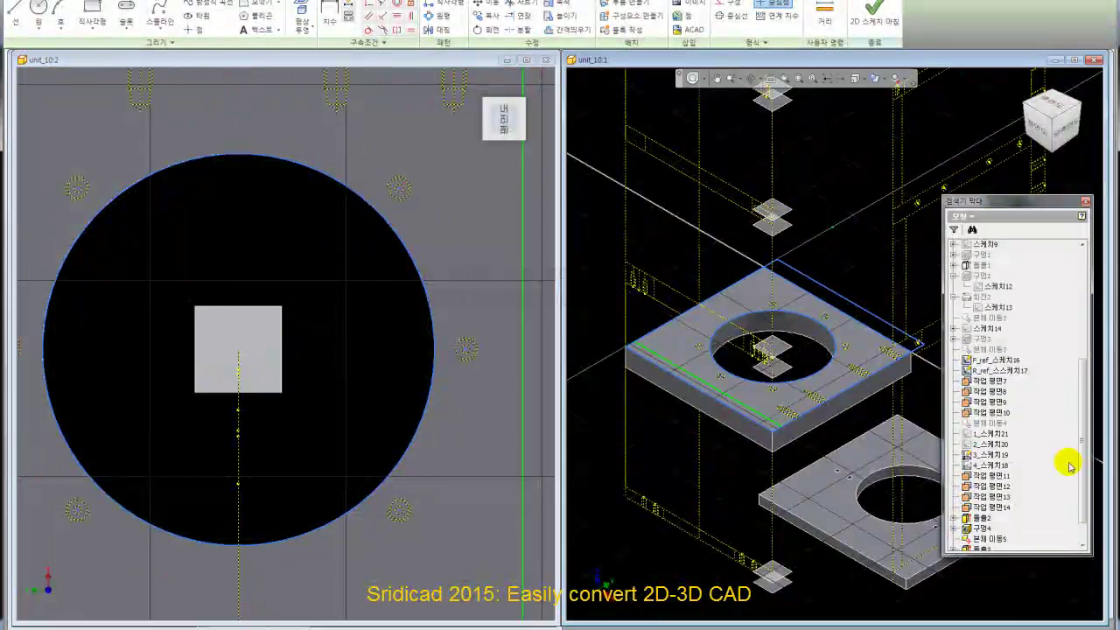
scroll(1069, 473, down, 1)
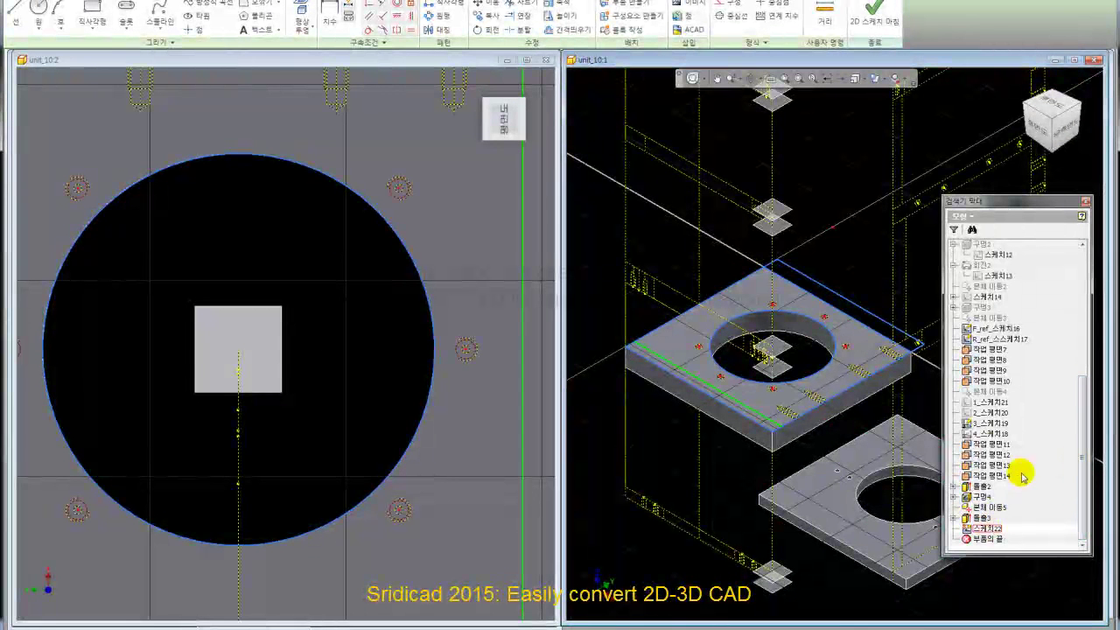
Step: Hide sketch 3_스케치19
right_click(983, 427)
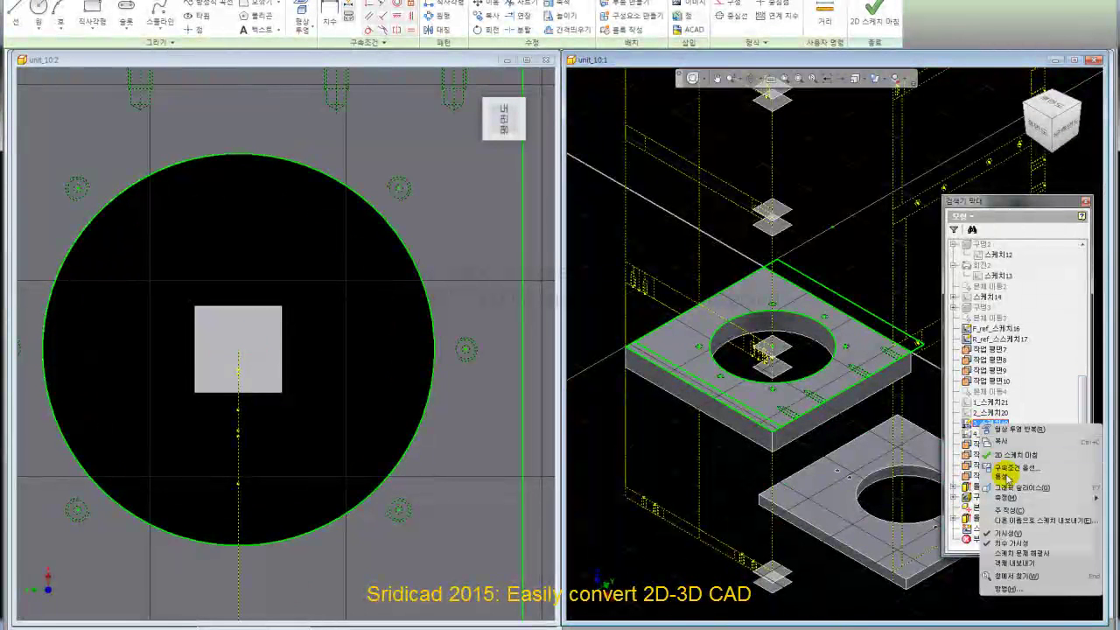
click(1003, 532)
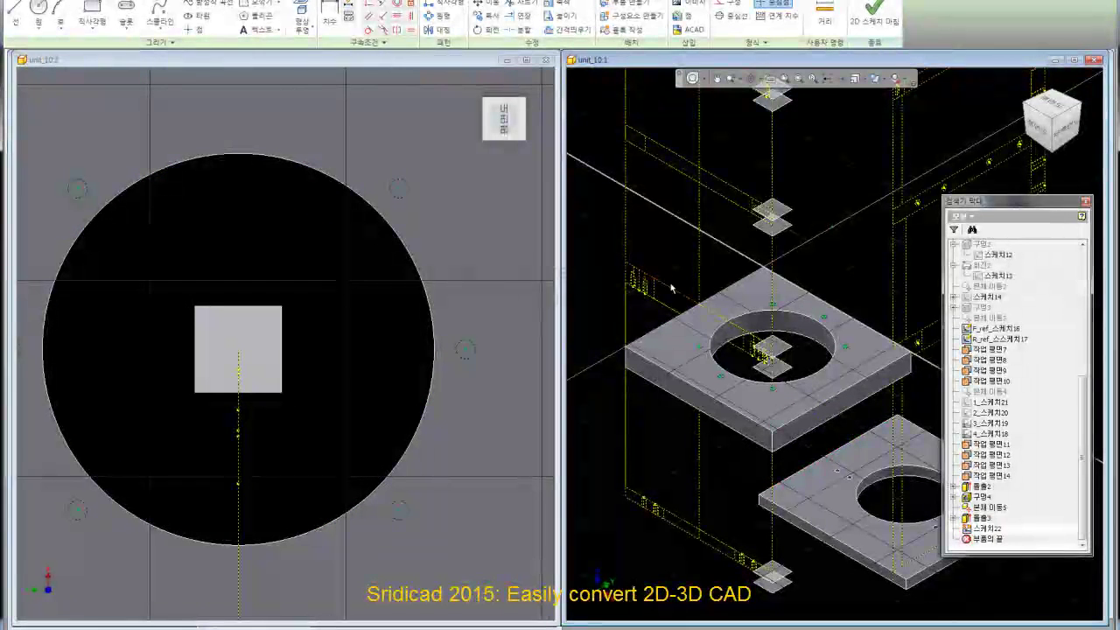
drag(668, 256, 861, 392)
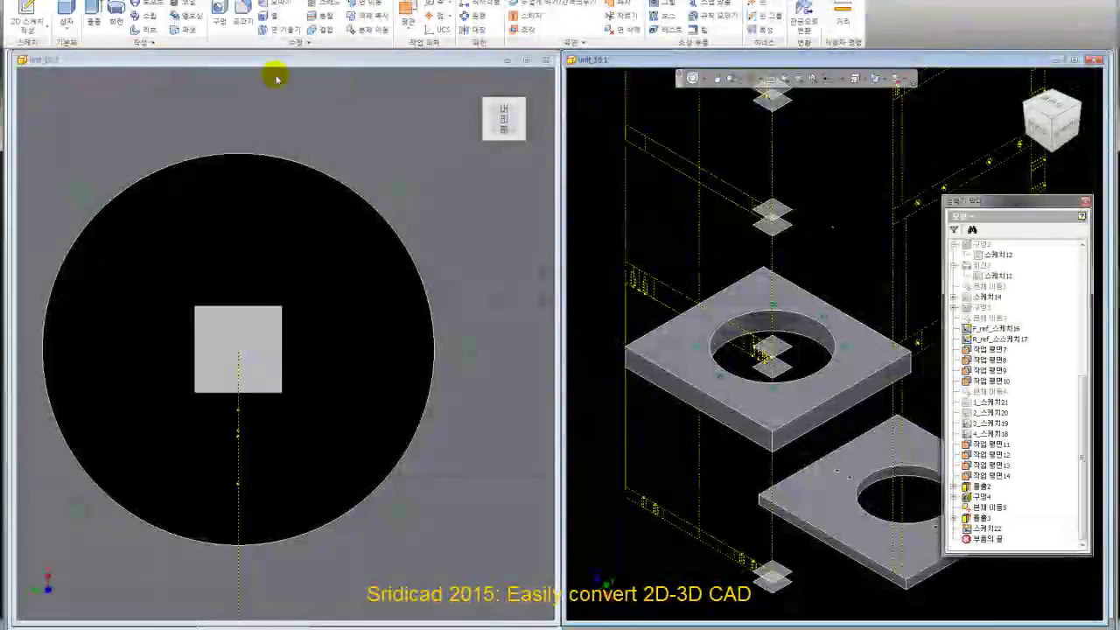
Step: Start the Hole command in Inventor for the M6 bolt holes
click(218, 17)
drag(732, 125, 278, 138)
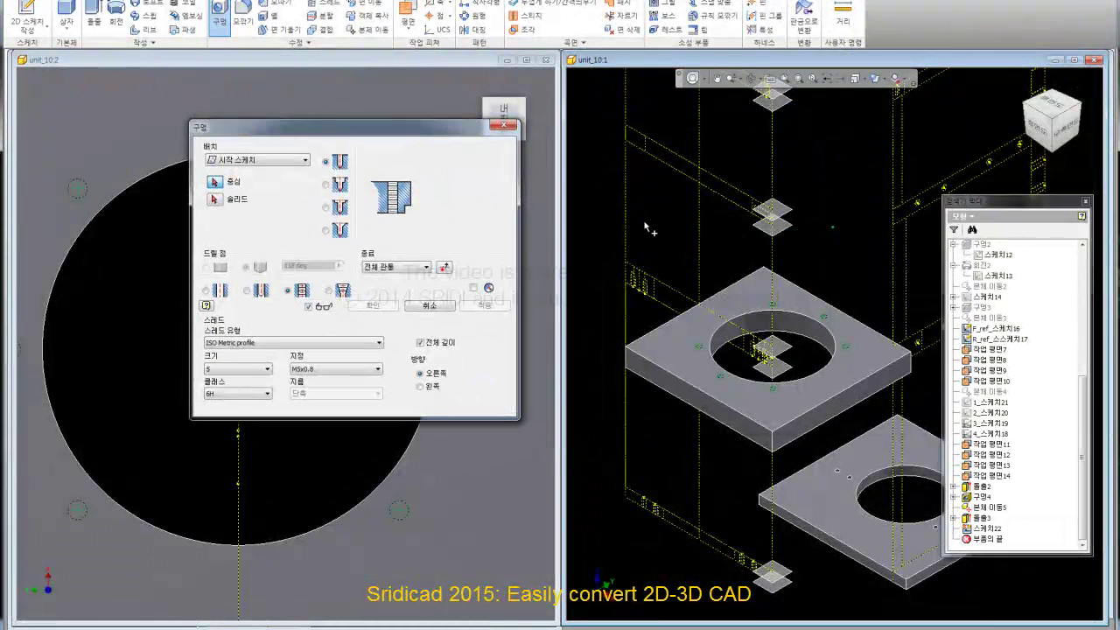
click(735, 384)
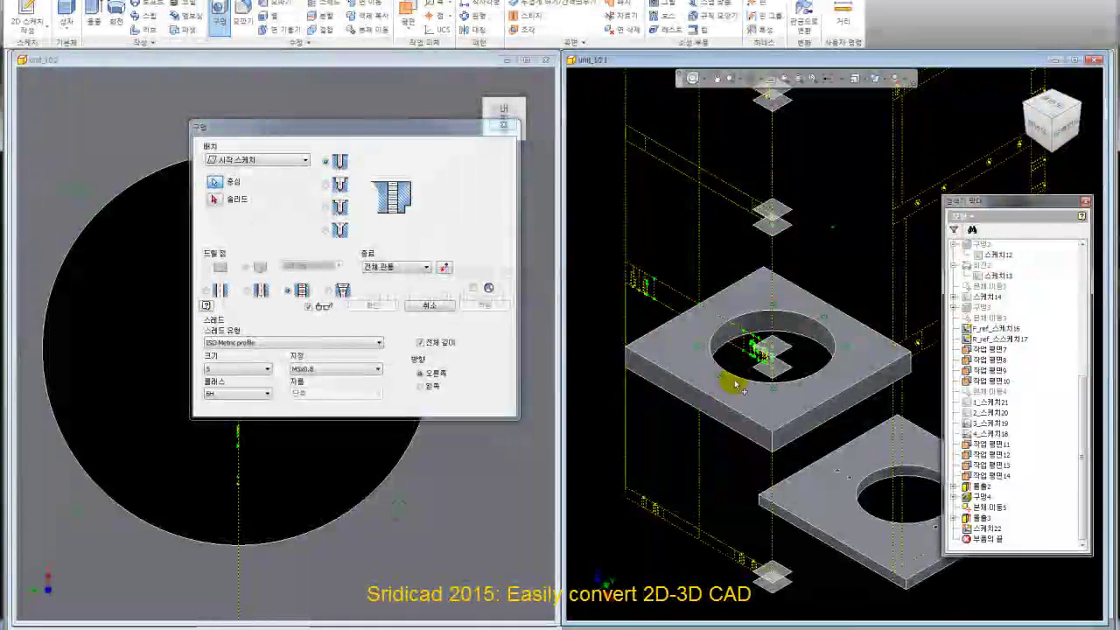
scroll(735, 385, up, 3)
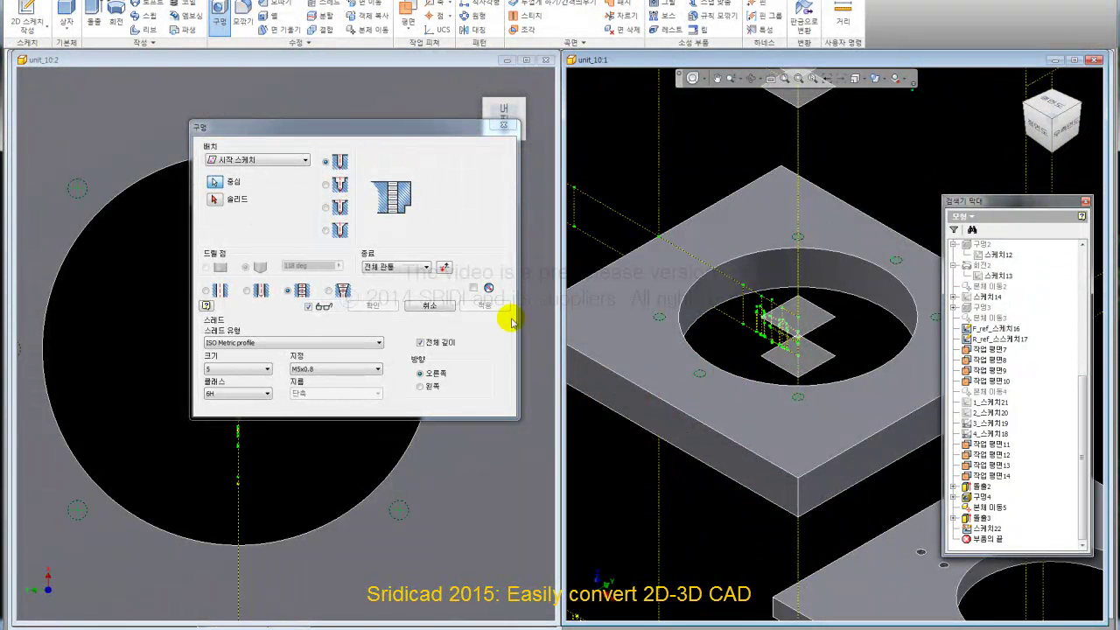
click(232, 208)
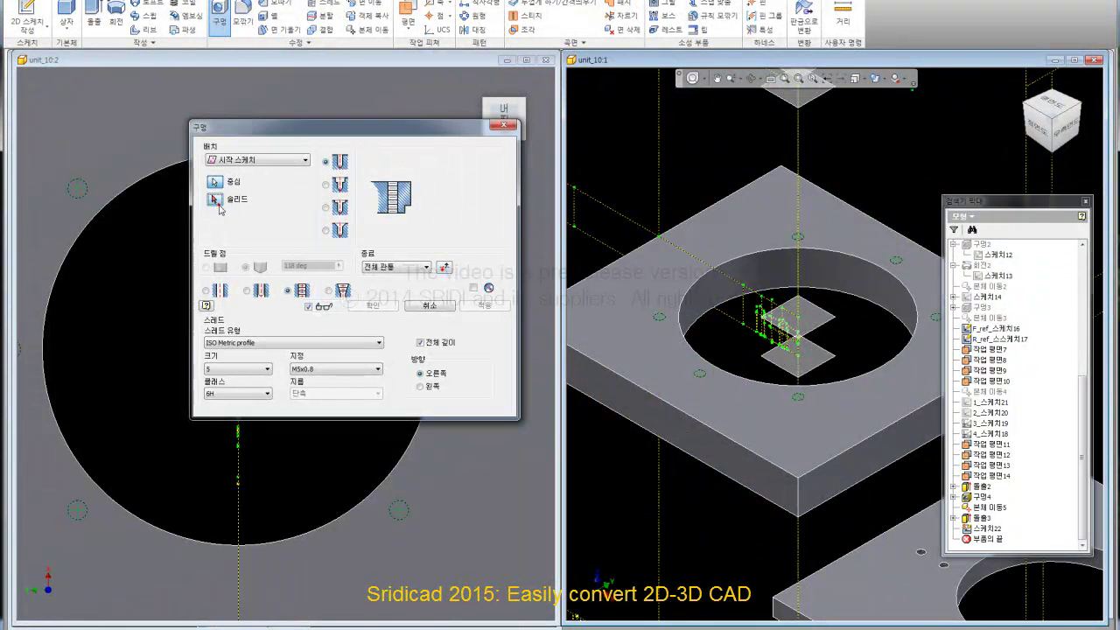
click(632, 359)
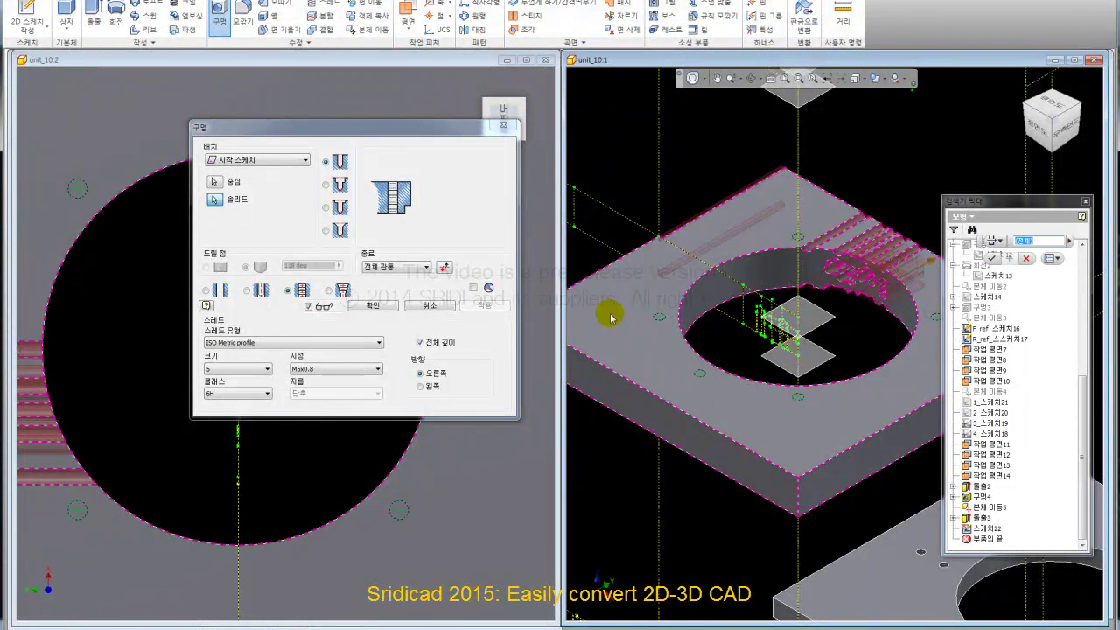
click(420, 304)
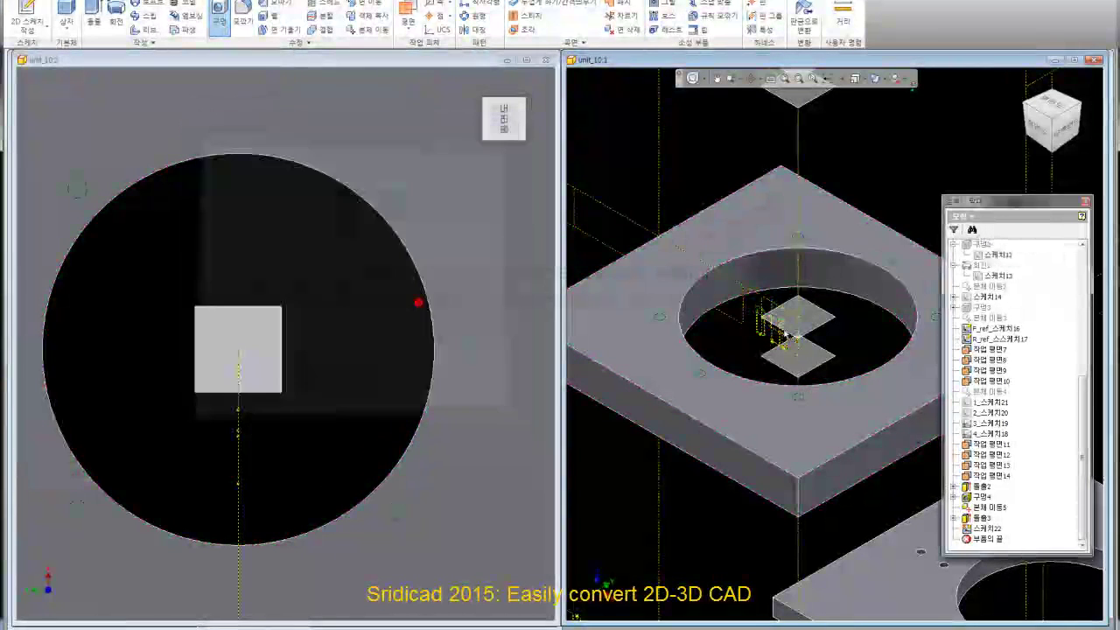
scroll(796, 324, down, 2)
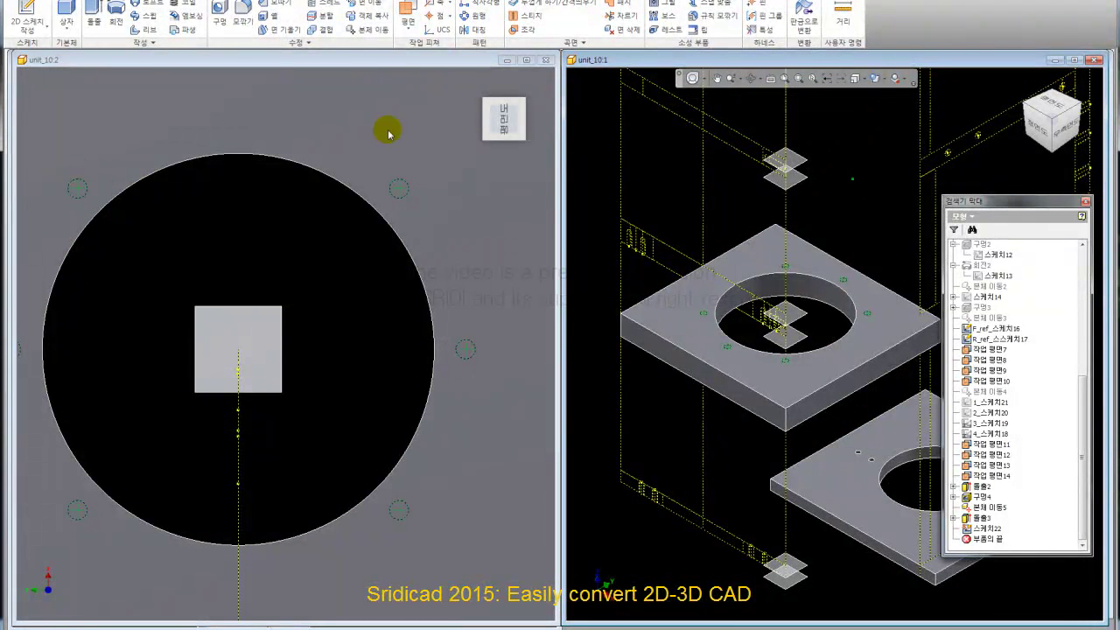
Step: Select hole-centre points in the plate's plan view, then cancel this first hole attempt
click(372, 64)
scroll(345, 310, down, 2)
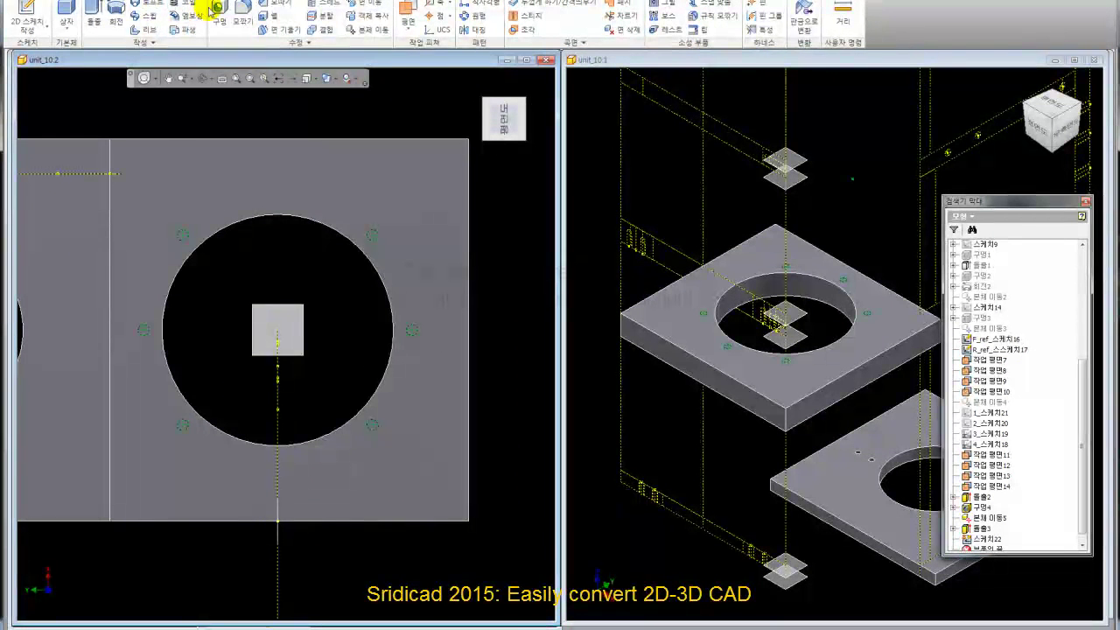
drag(217, 136, 505, 164)
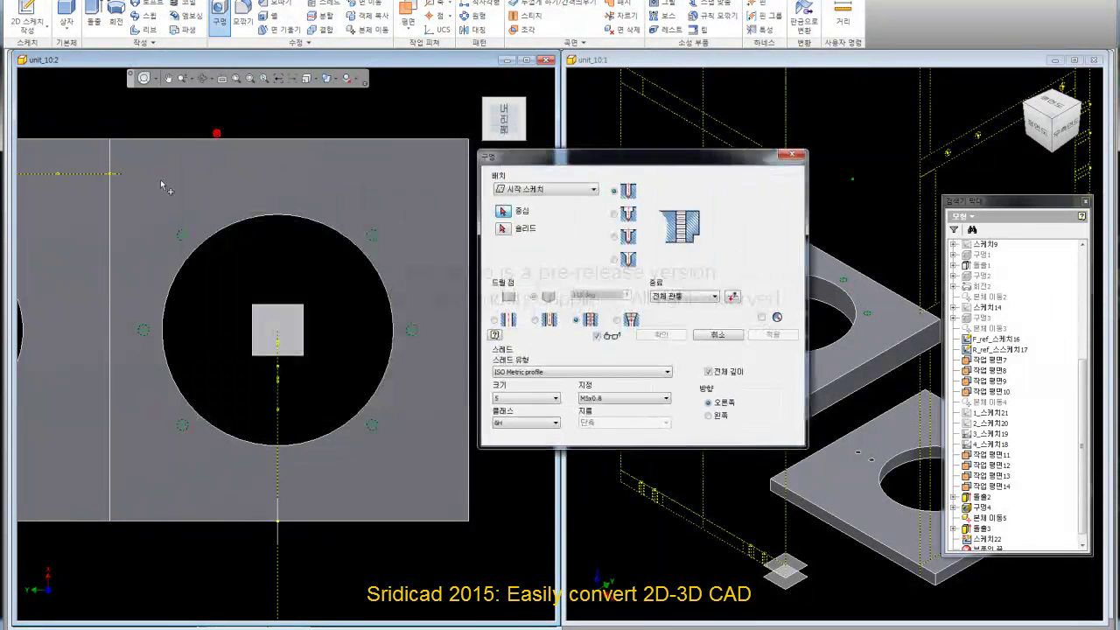
drag(121, 189, 440, 449)
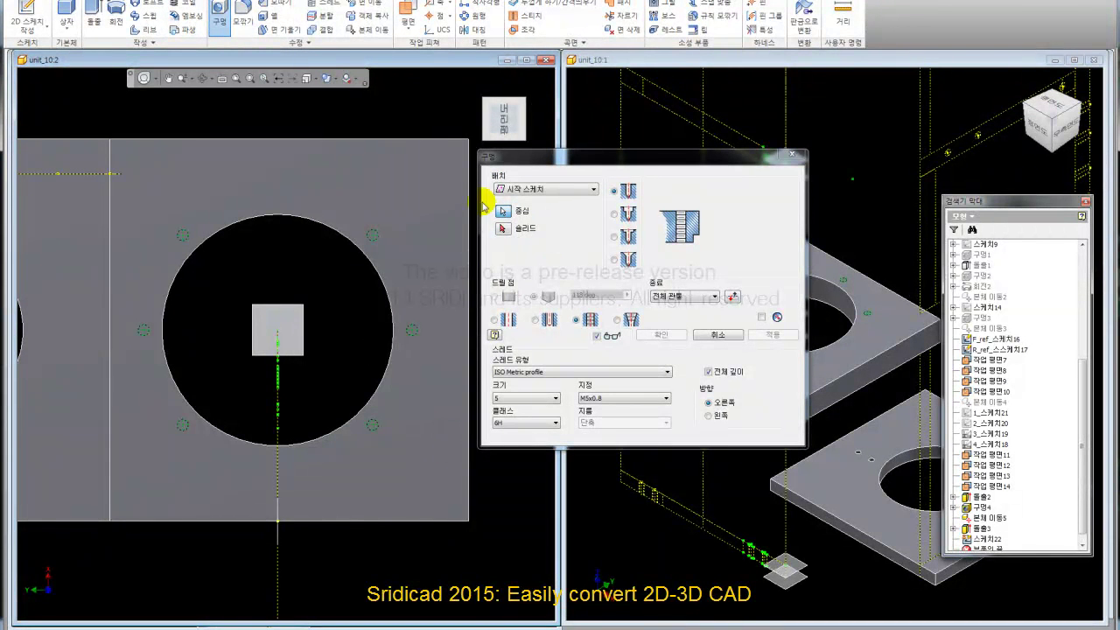
click(733, 337)
Step: Redo the Hole on the six centre points with M6 thread, through all, creating 구멍5
click(219, 19)
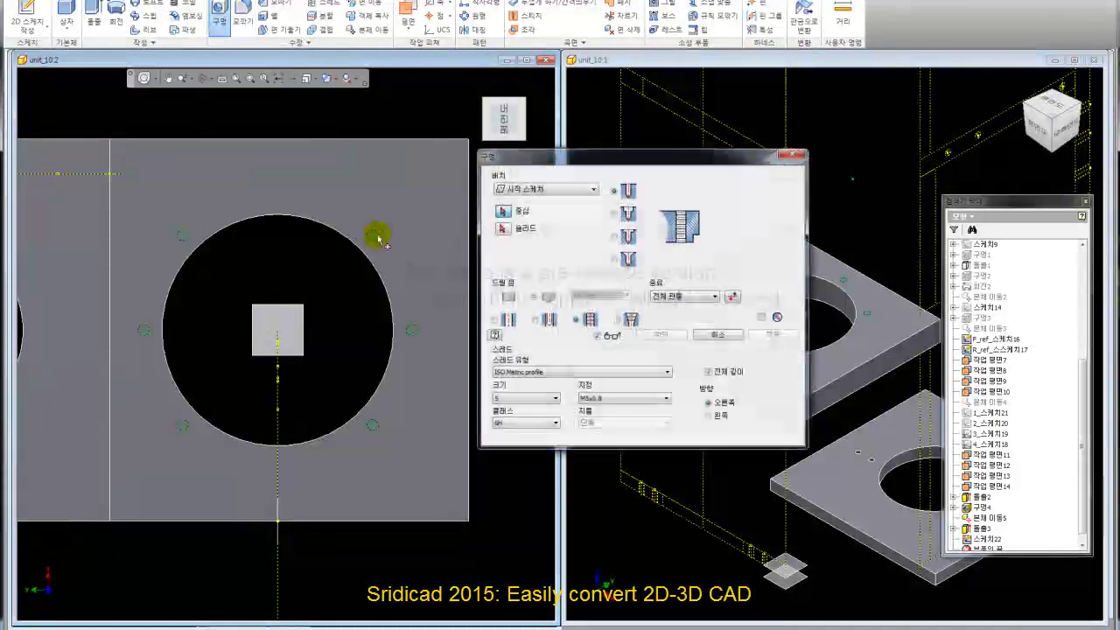
drag(333, 211, 477, 457)
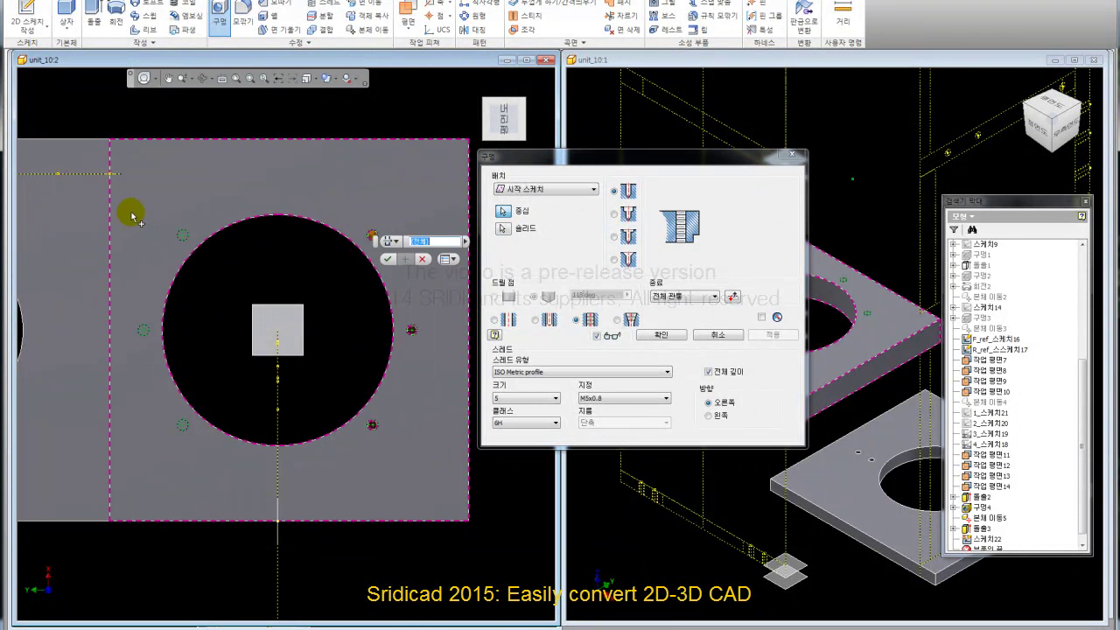
drag(131, 215, 236, 463)
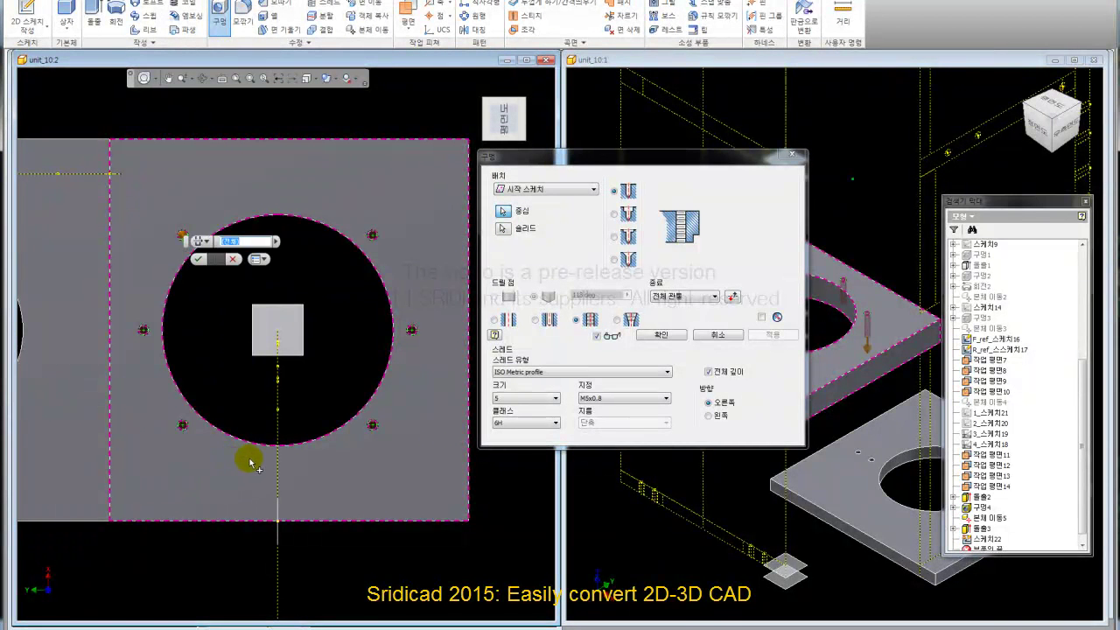
drag(700, 162, 459, 212)
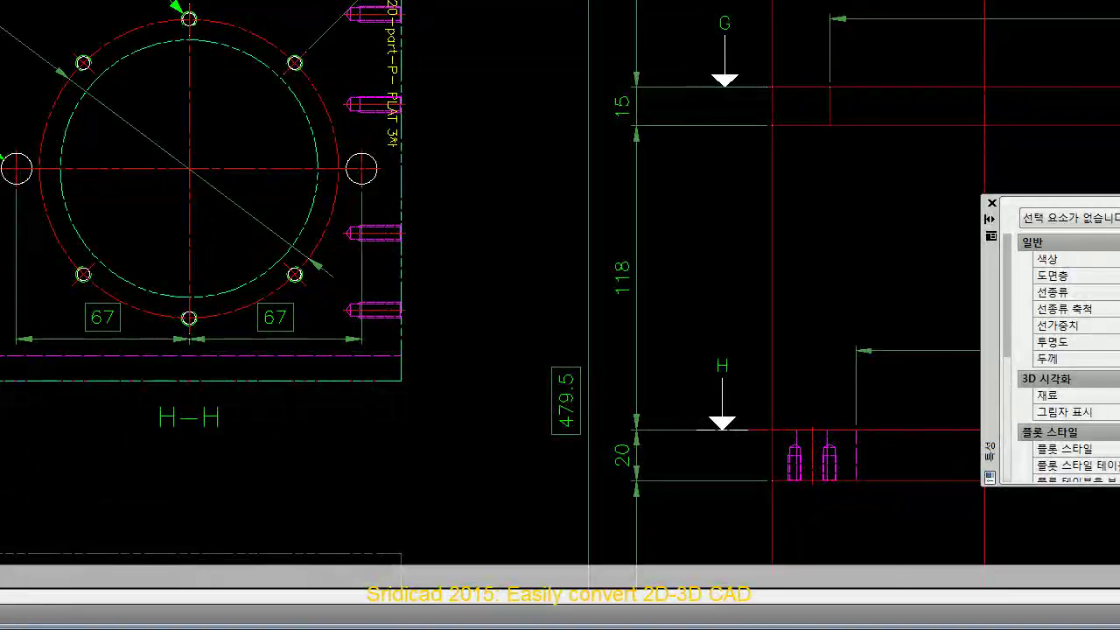
click(26, 312)
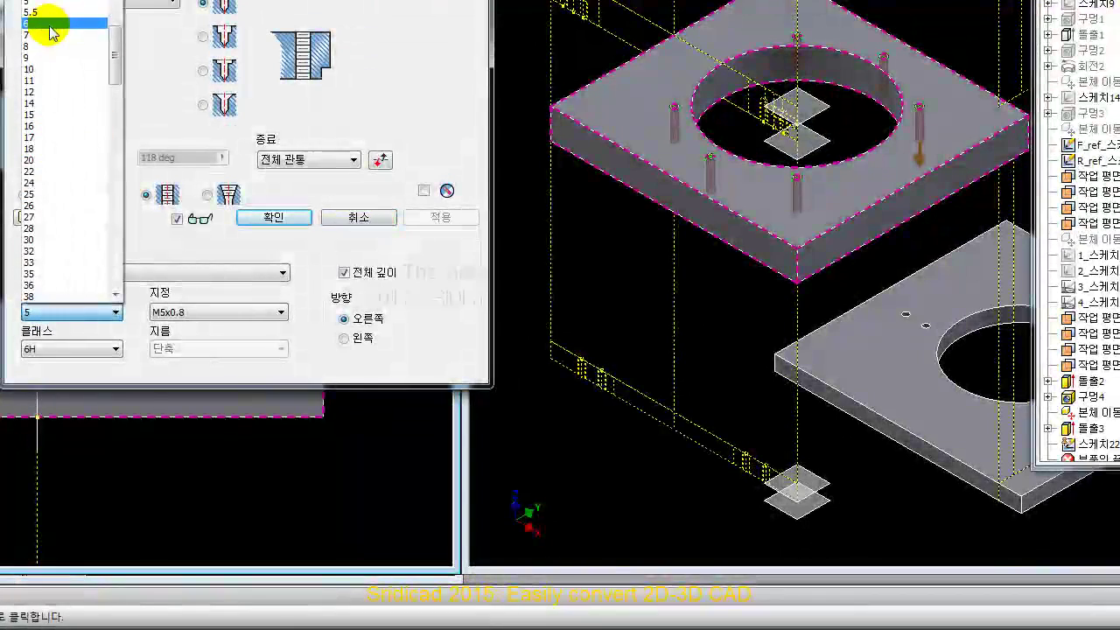
click(70, 13)
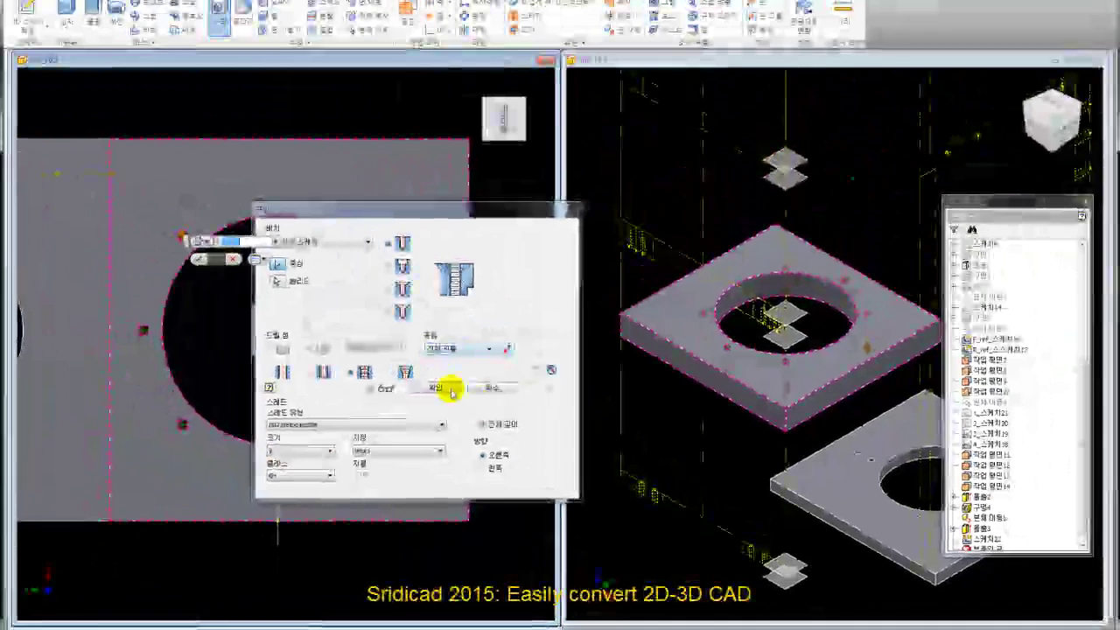
click(448, 389)
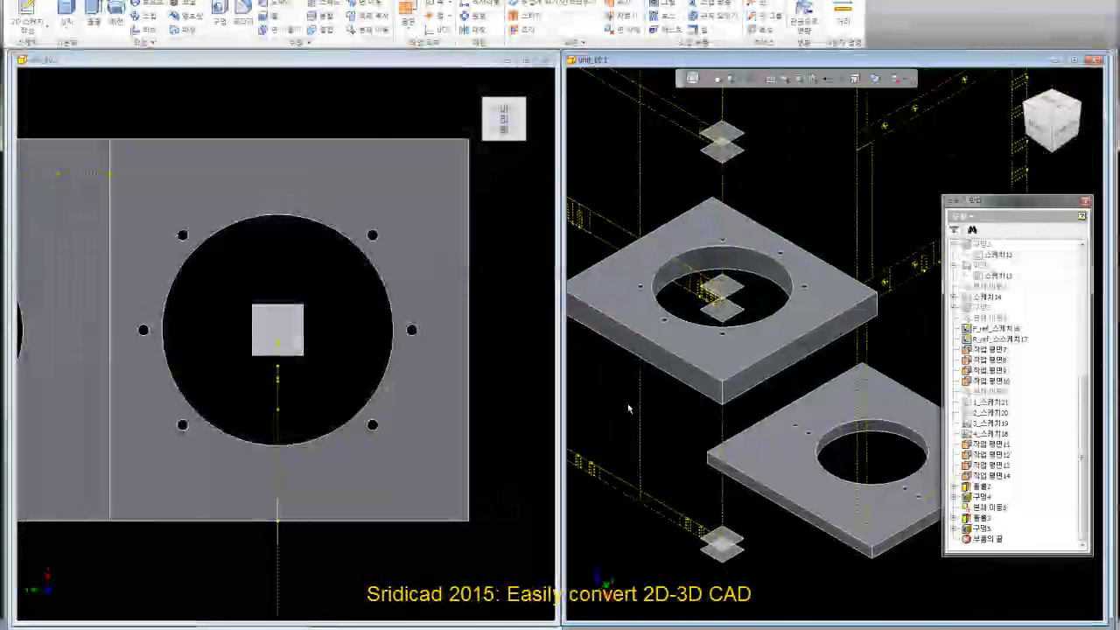
Step: Move the drilled plate body 150 mm along Y with Move Bodies, creating 본체 이동6
scroll(691, 367, down, 1)
scroll(726, 350, down, 1)
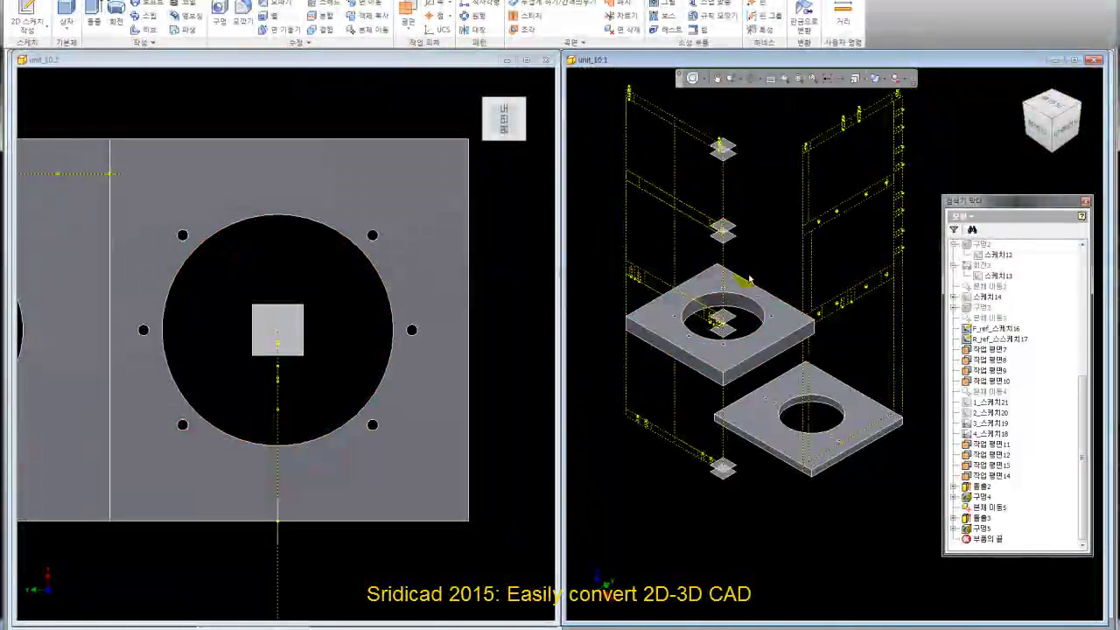
click(371, 35)
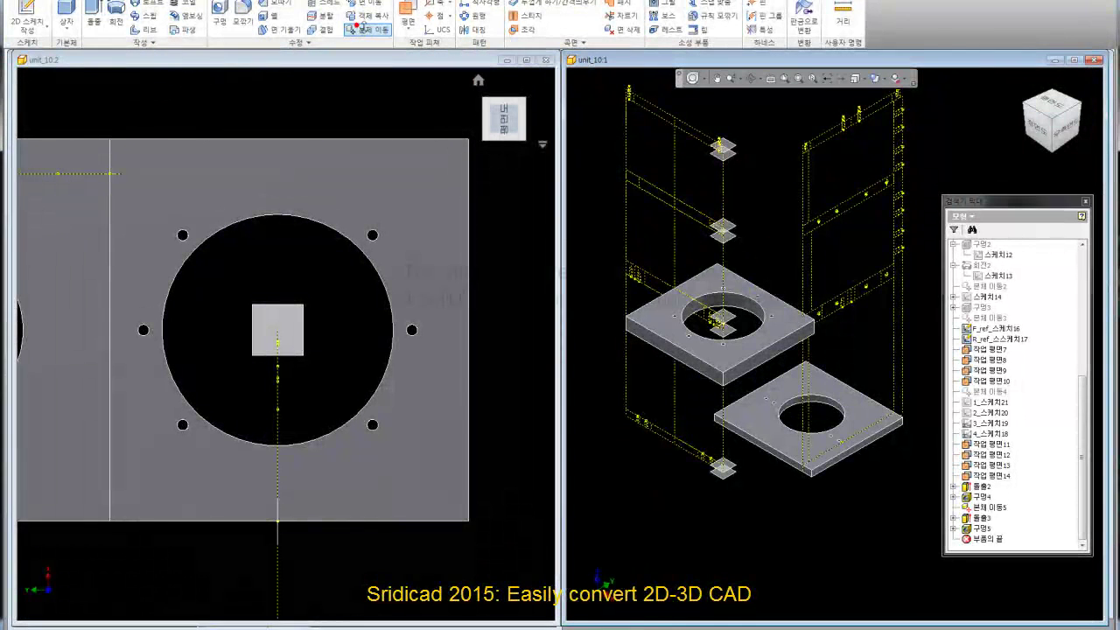
click(780, 328)
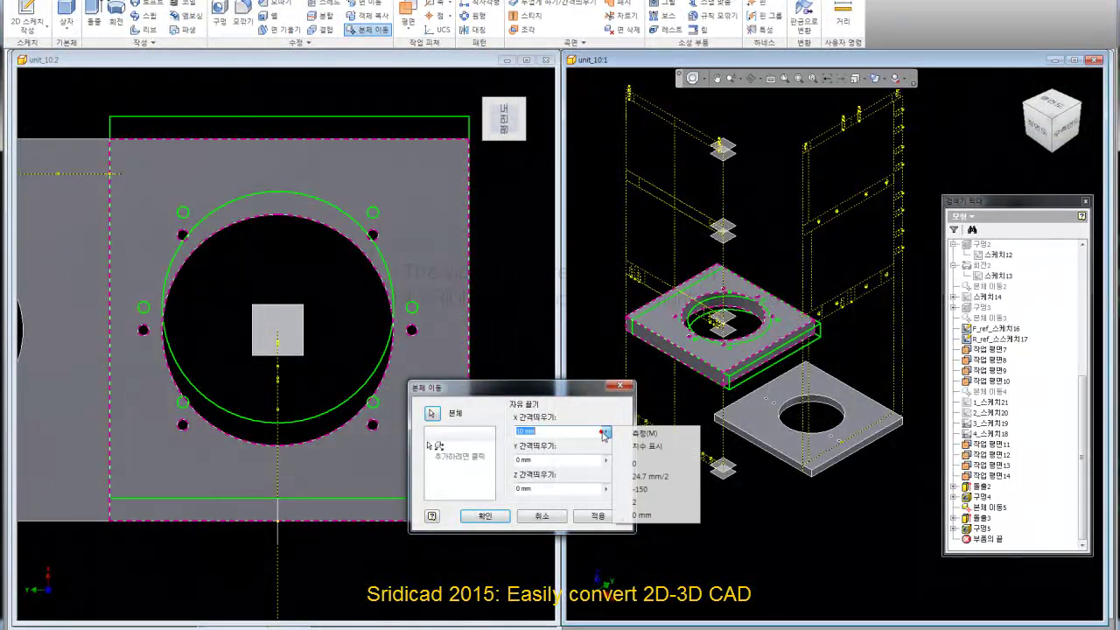
click(624, 449)
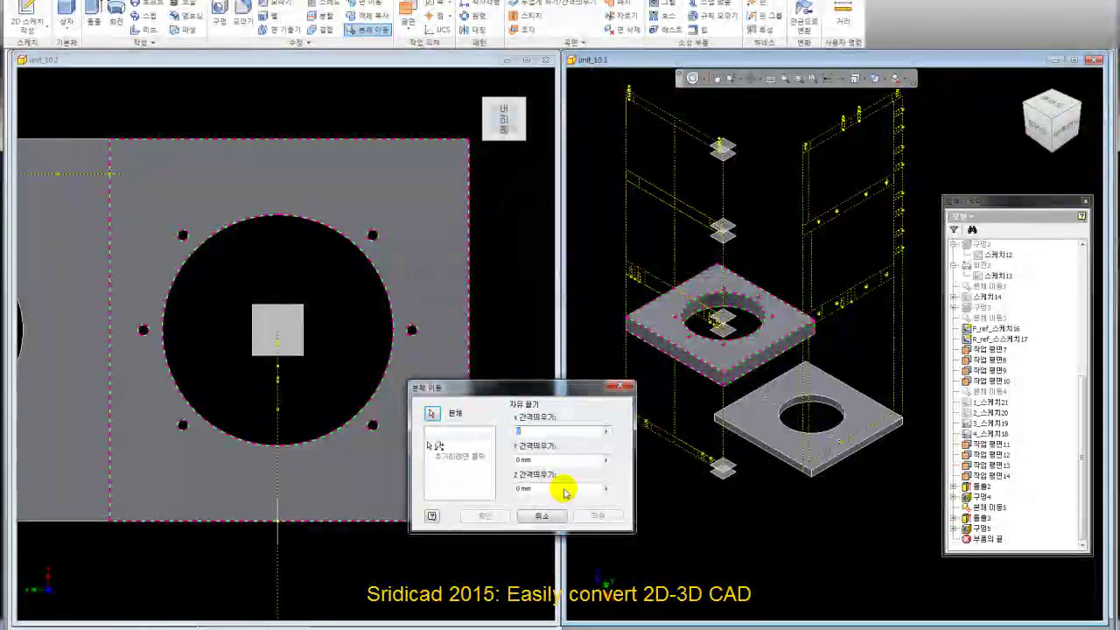
click(603, 463)
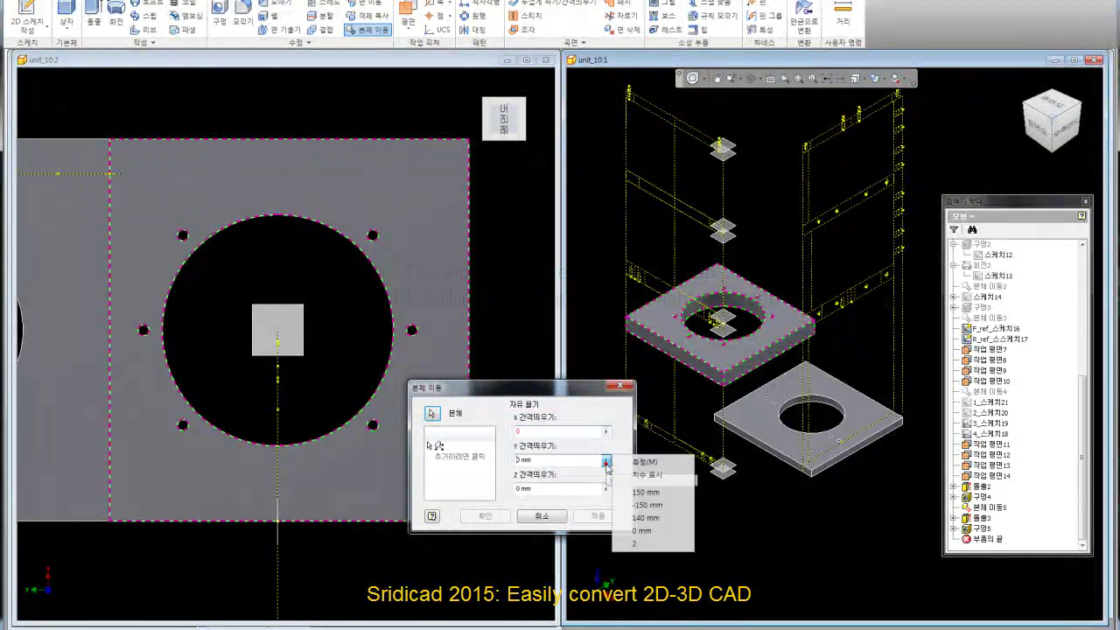
click(649, 492)
click(509, 518)
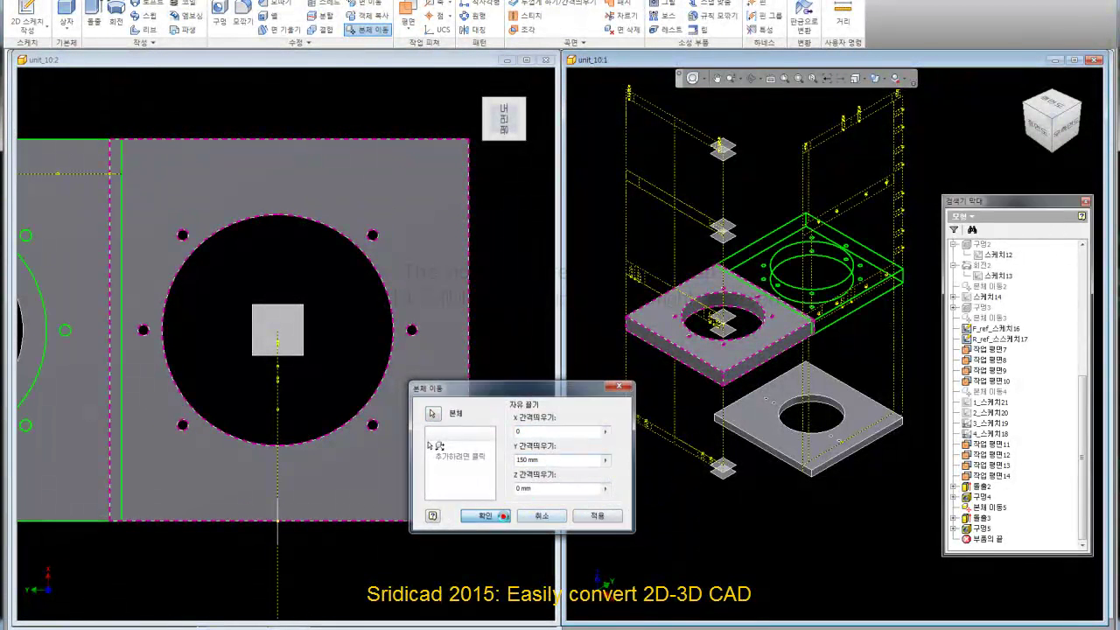
scroll(647, 85, up, 2)
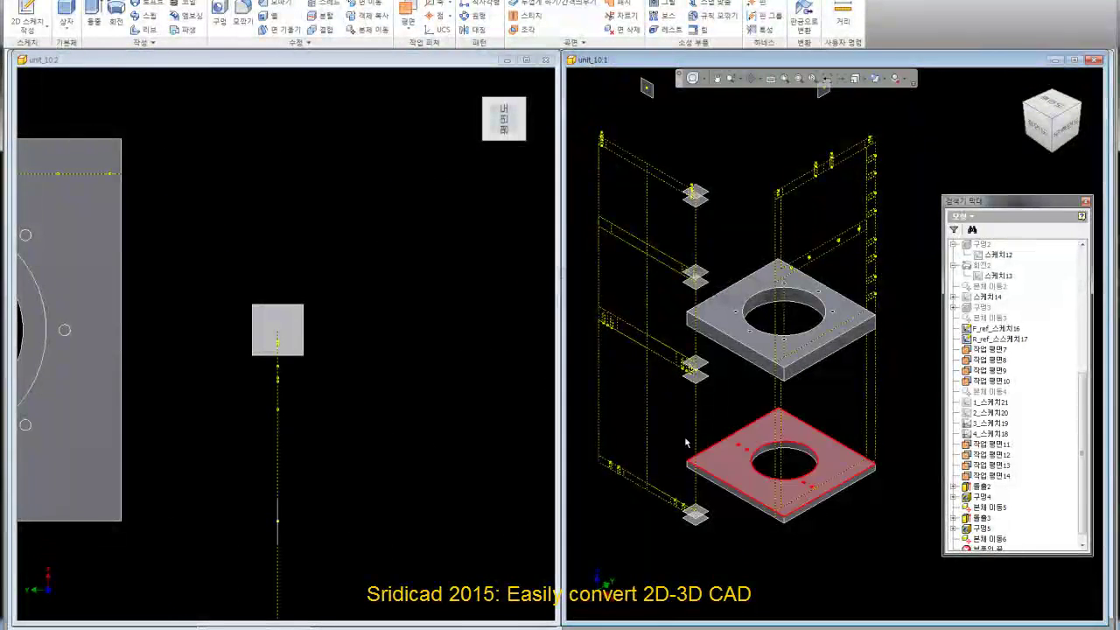
Step: Turn the left viewport to a side view and zoom to compare the plates
click(475, 414)
scroll(396, 306, down, 3)
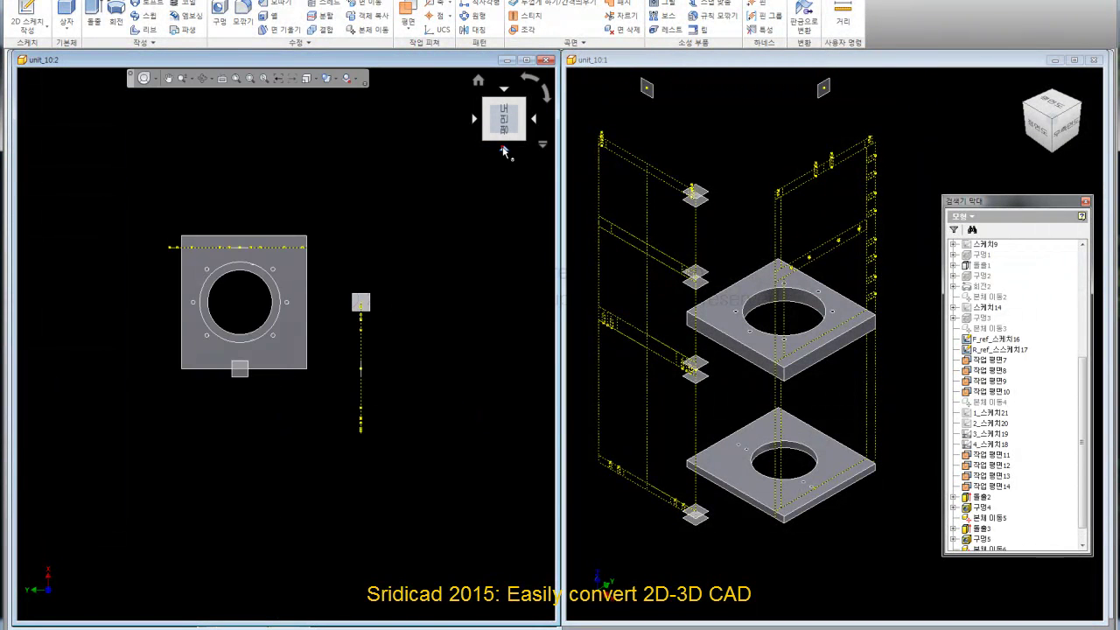
click(504, 151)
scroll(288, 407, up, 4)
scroll(255, 394, up, 2)
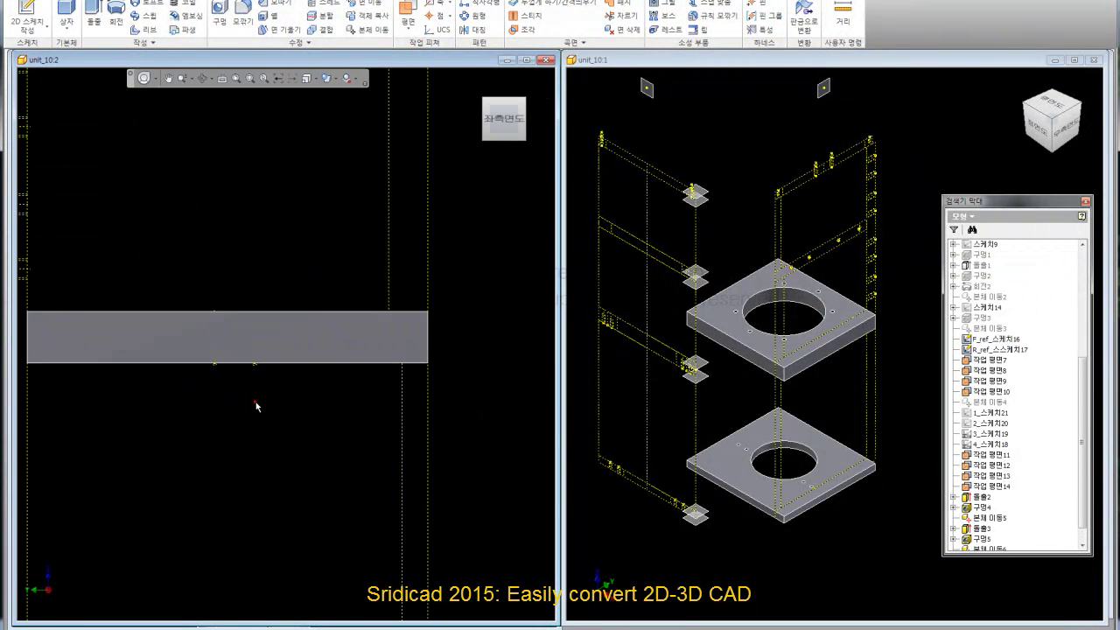
scroll(300, 450, down, 2)
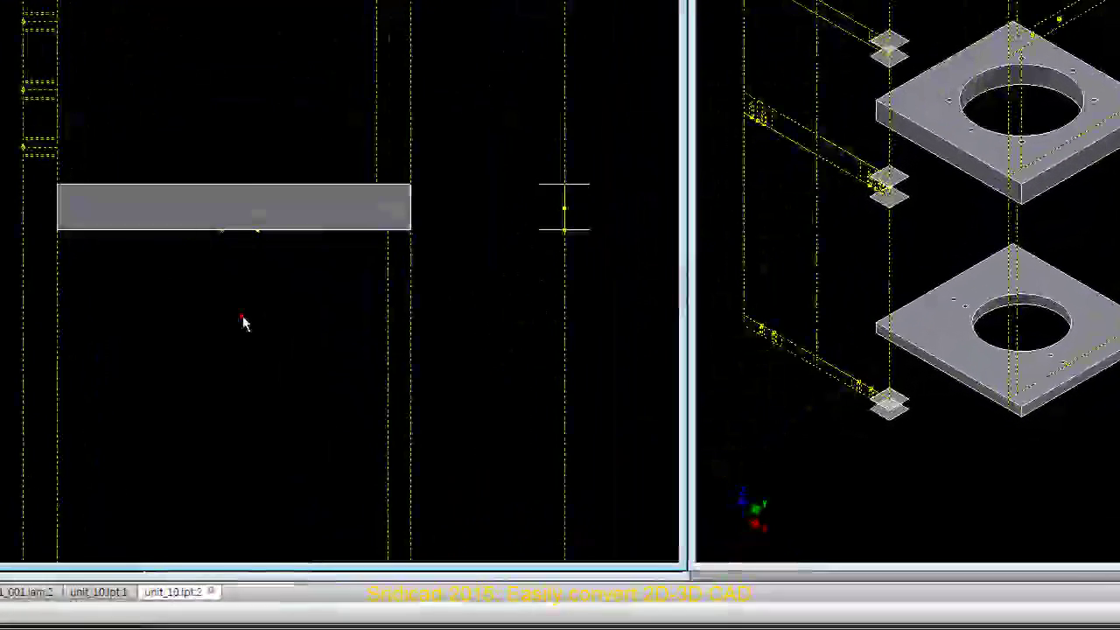
scroll(295, 283, down, 3)
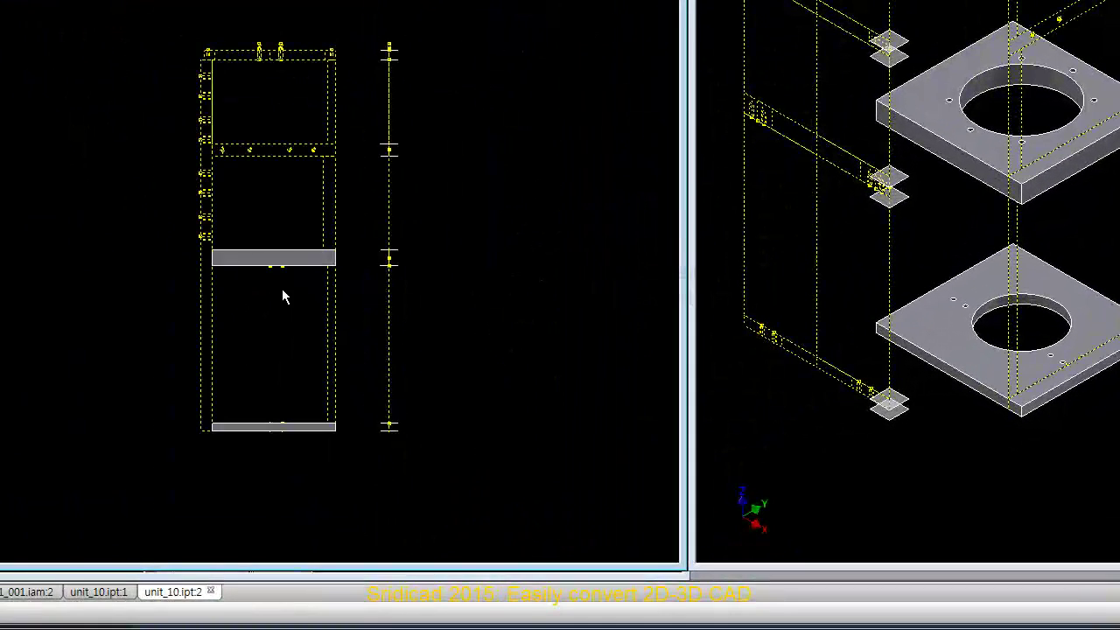
scroll(282, 290, up, 3)
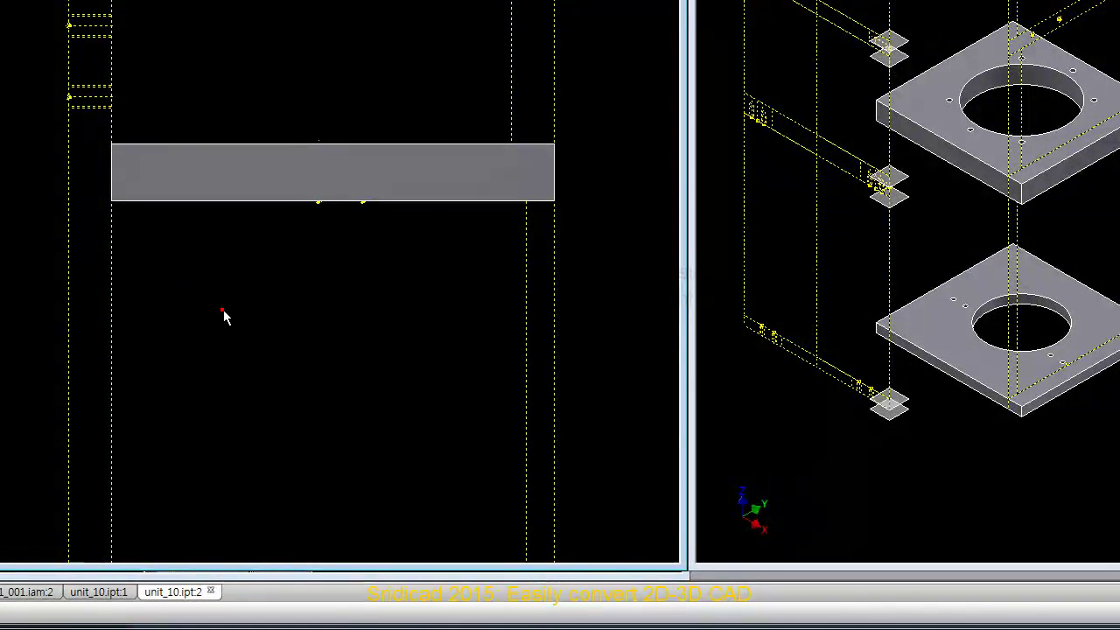
click(787, 161)
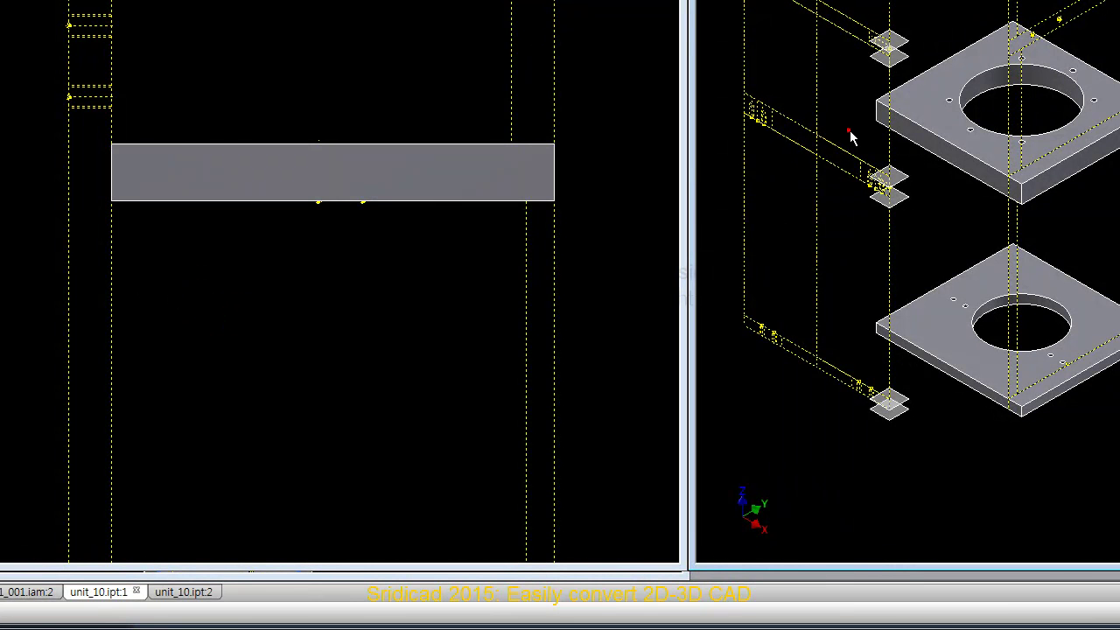
Step: Return the left viewport to the home view, then set it to the front view
click(340, 366)
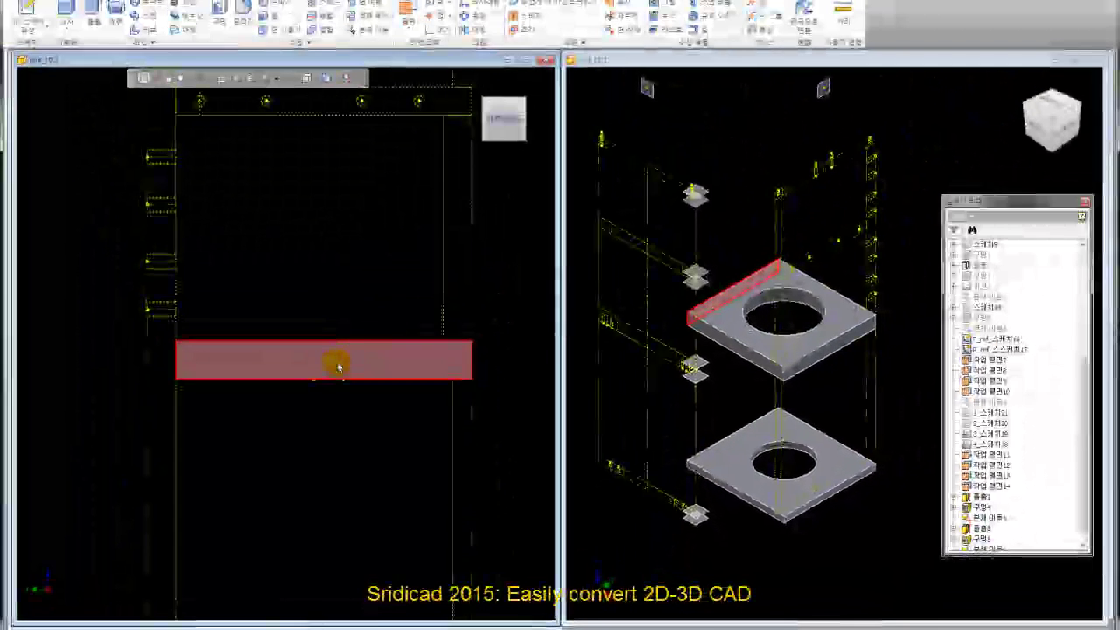
scroll(340, 325, down, 3)
click(478, 81)
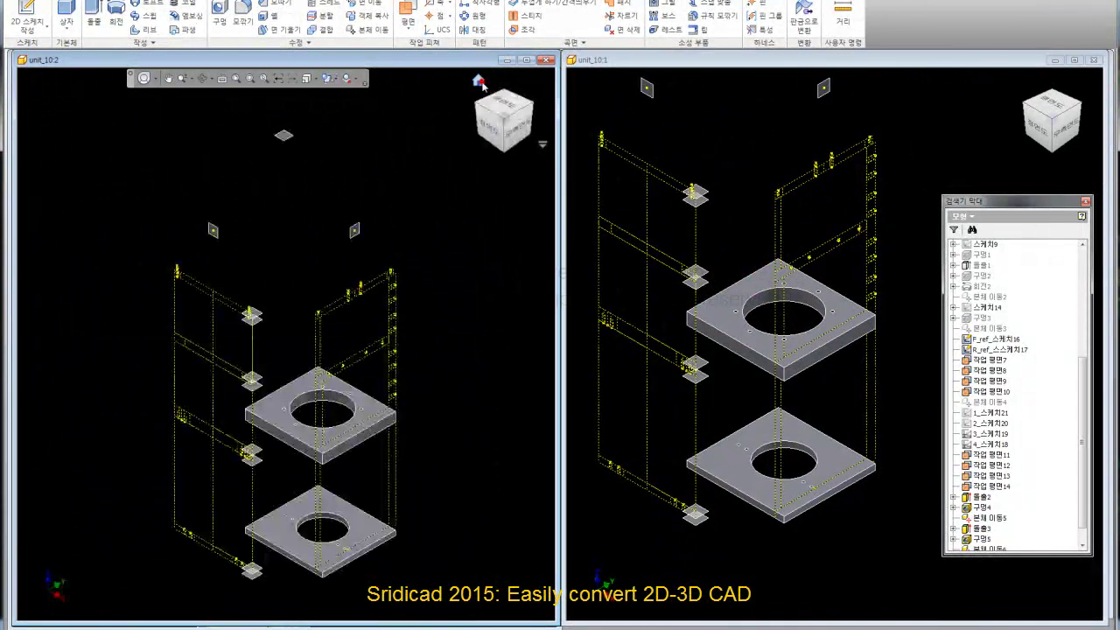
click(501, 128)
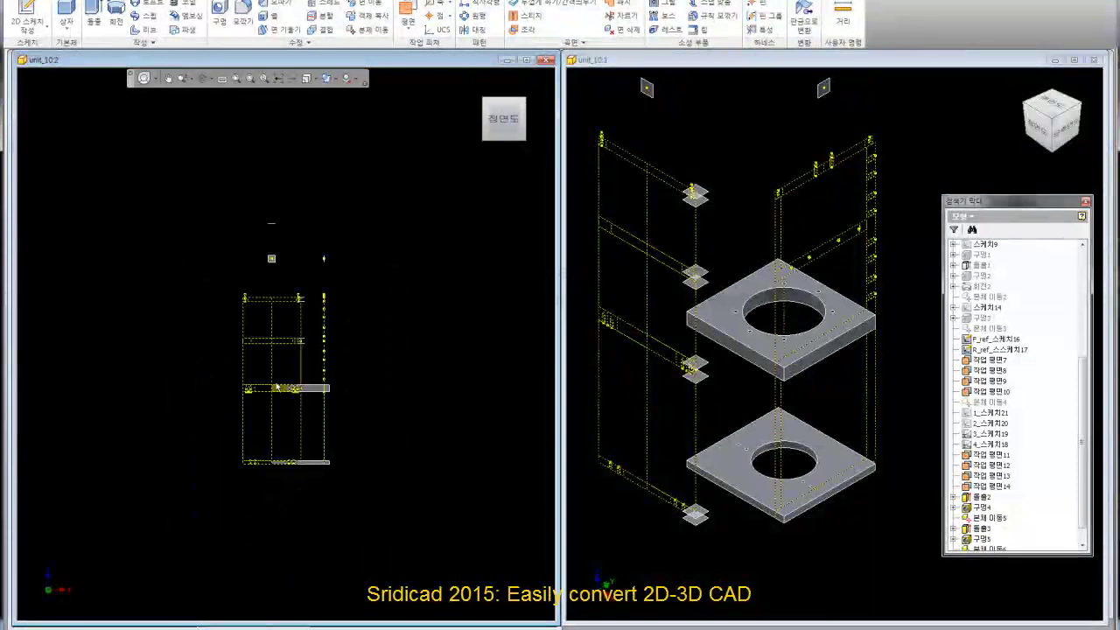
click(267, 402)
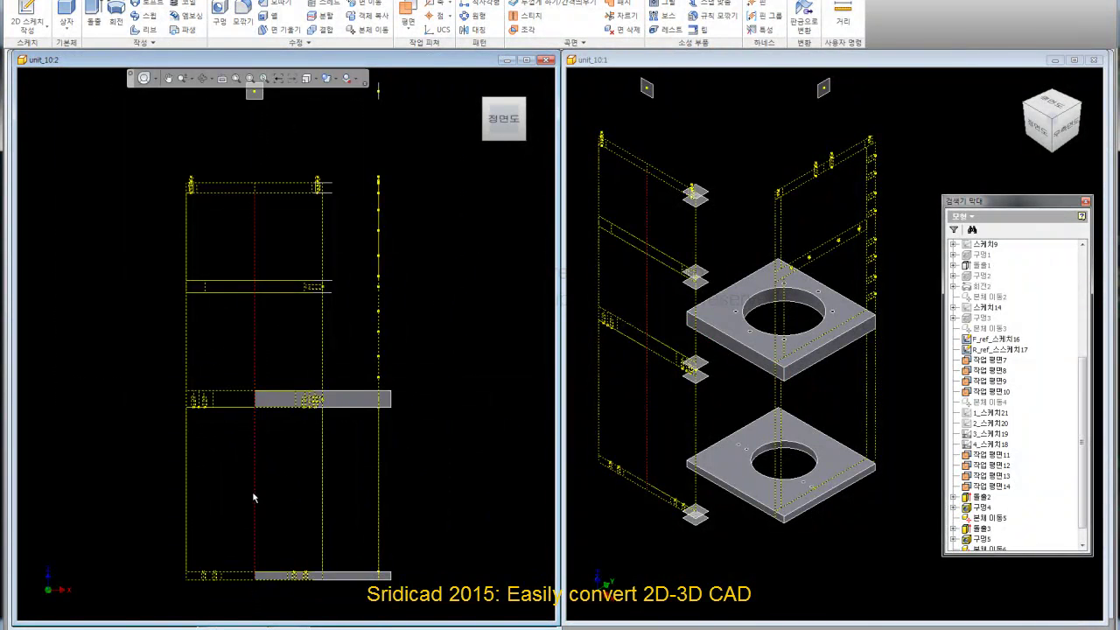
scroll(256, 494, up, 3)
scroll(292, 477, down, 2)
middle_drag(292, 467, 289, 407)
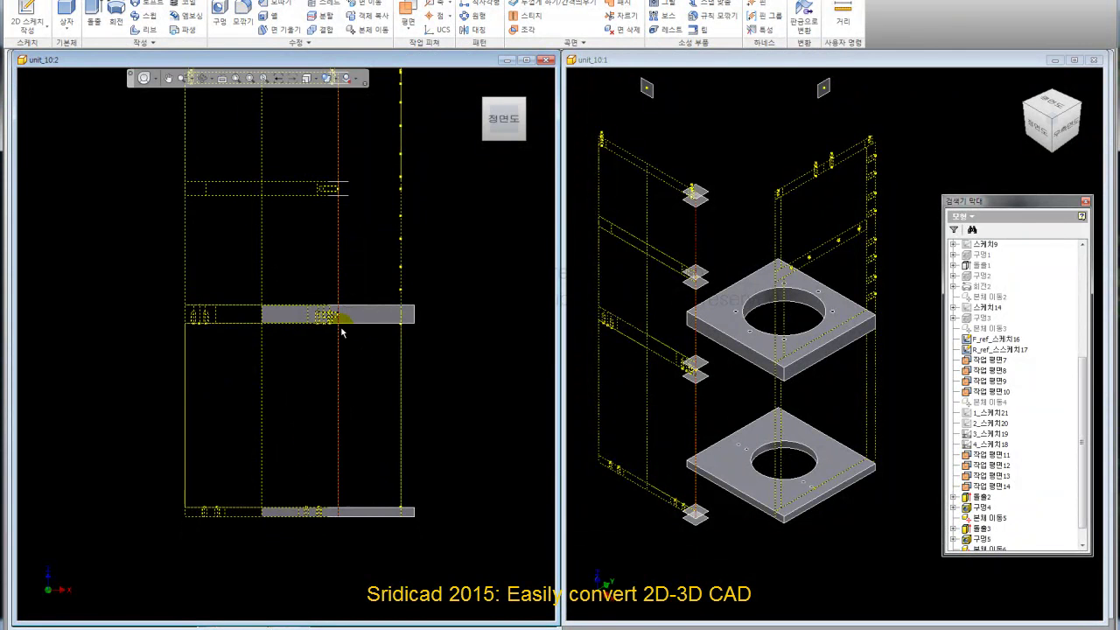
middle_drag(326, 293, 330, 340)
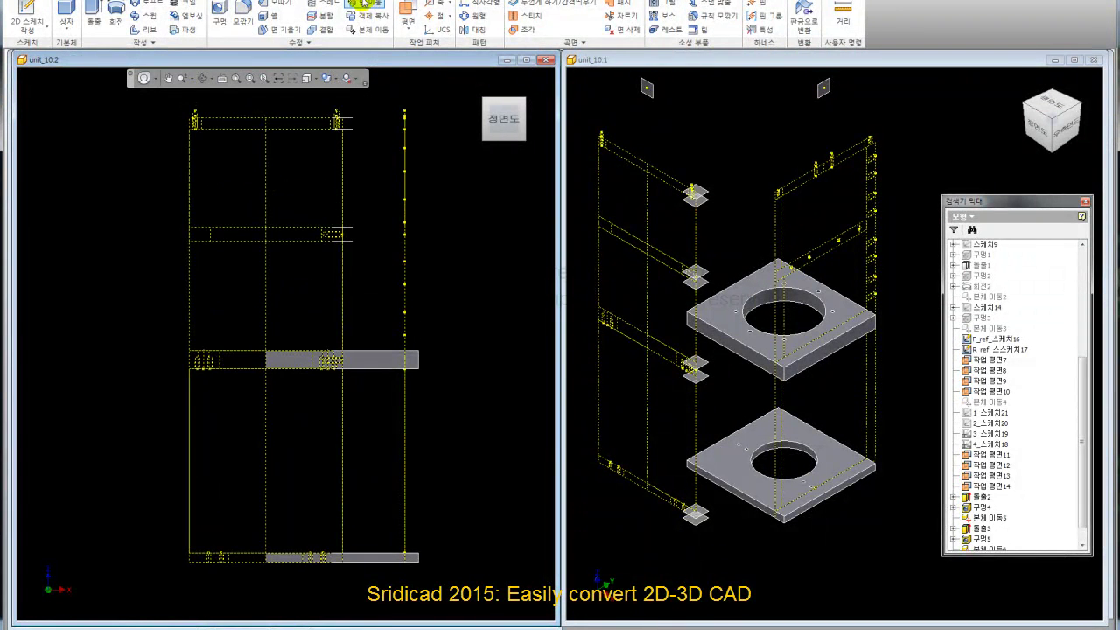
click(864, 15)
click(264, 277)
click(342, 275)
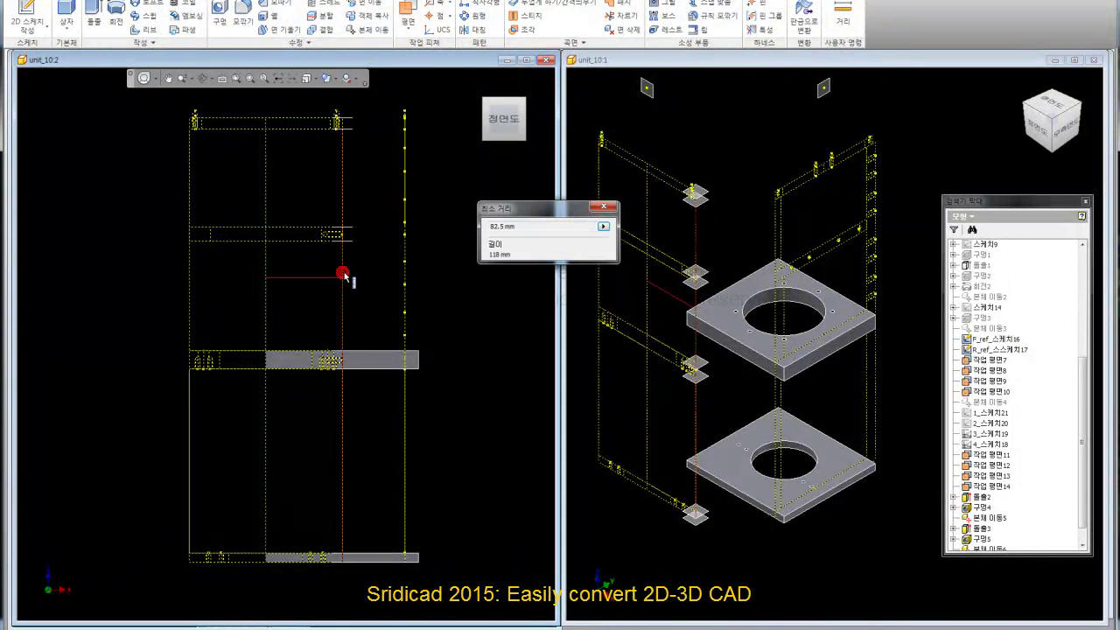
click(600, 207)
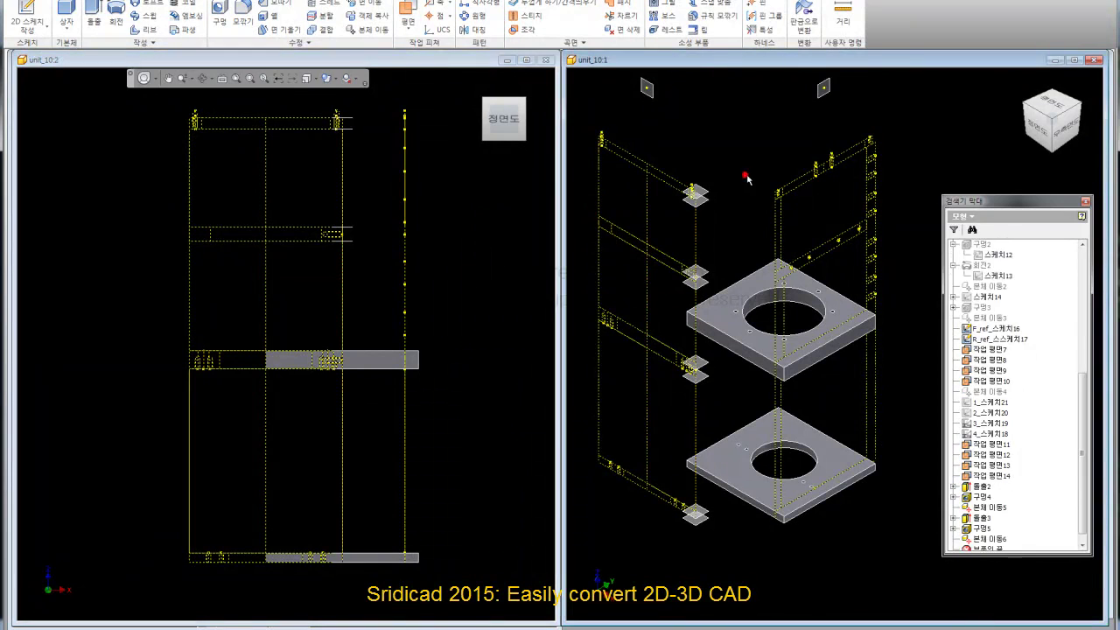
Step: Move the upper plate body -52.5 mm along X with Move Bodies
click(378, 33)
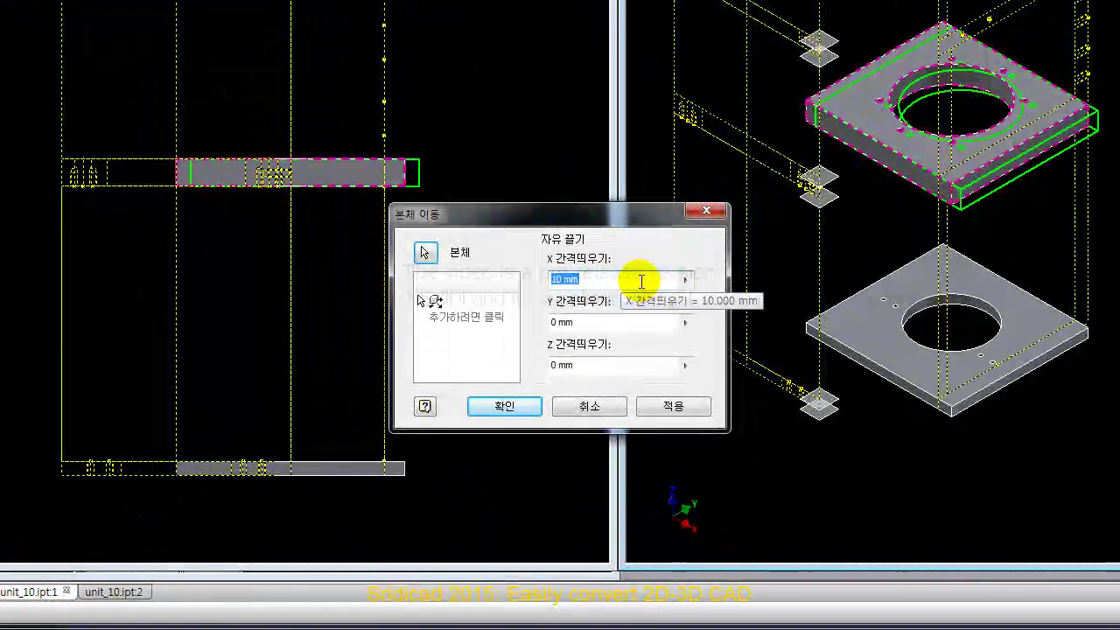
key(BackSpace)
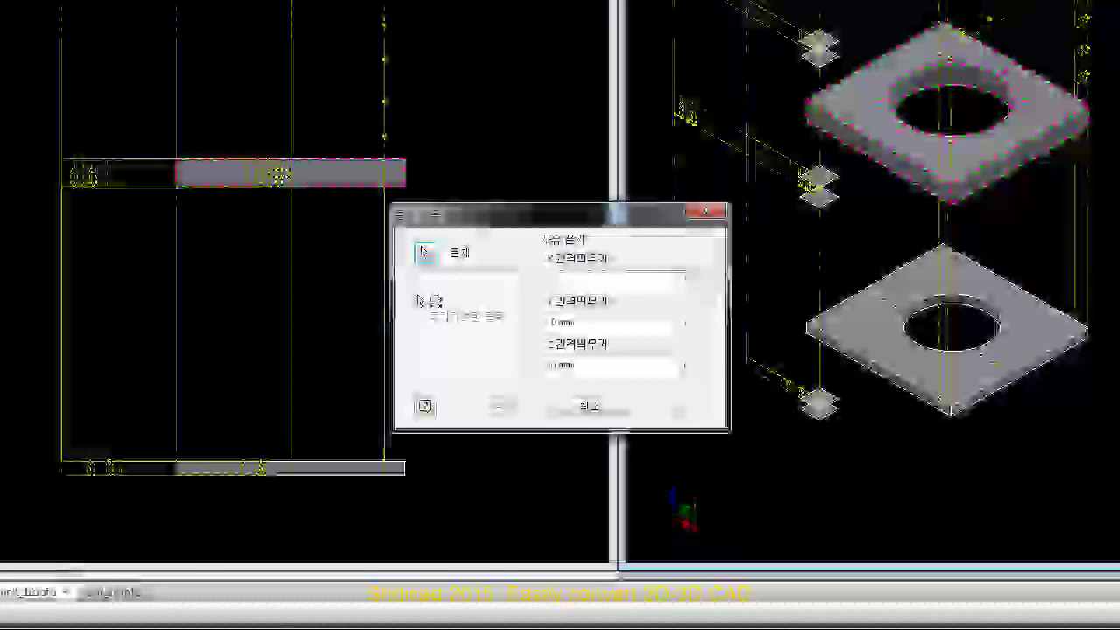
text(-52.5)
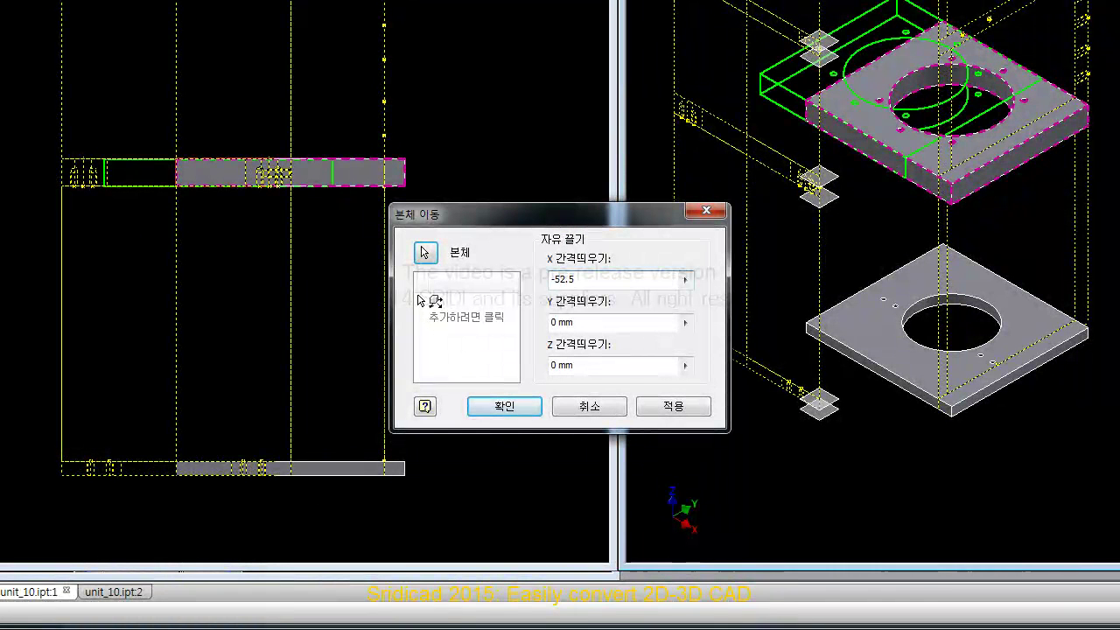
text(-82)
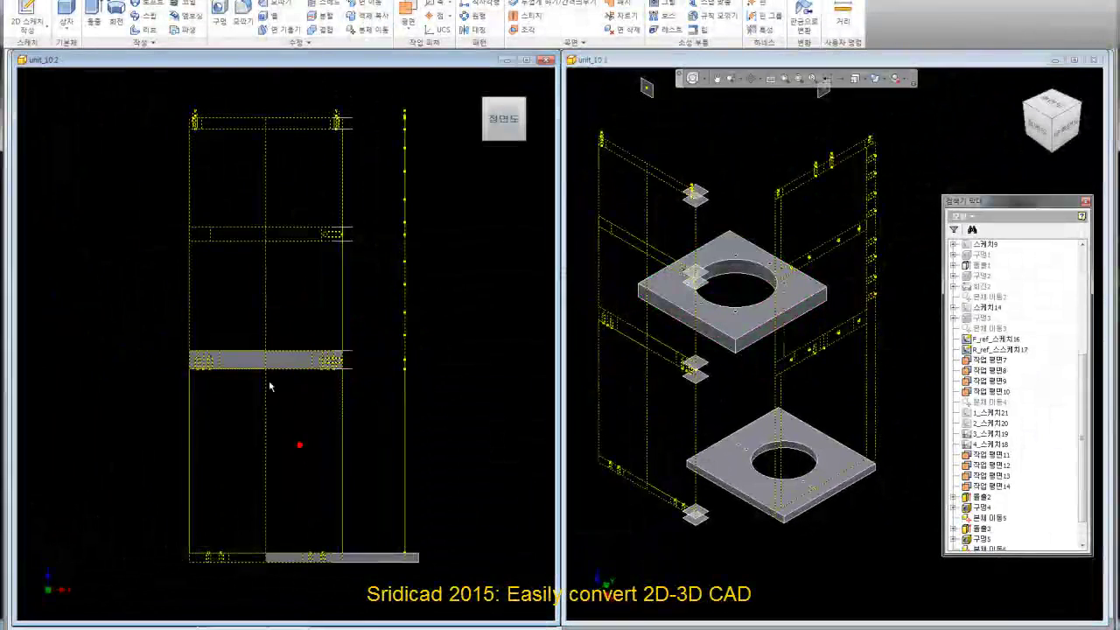
Step: Shift the lower square plate along X so it sits directly beneath the upper plate
click(743, 390)
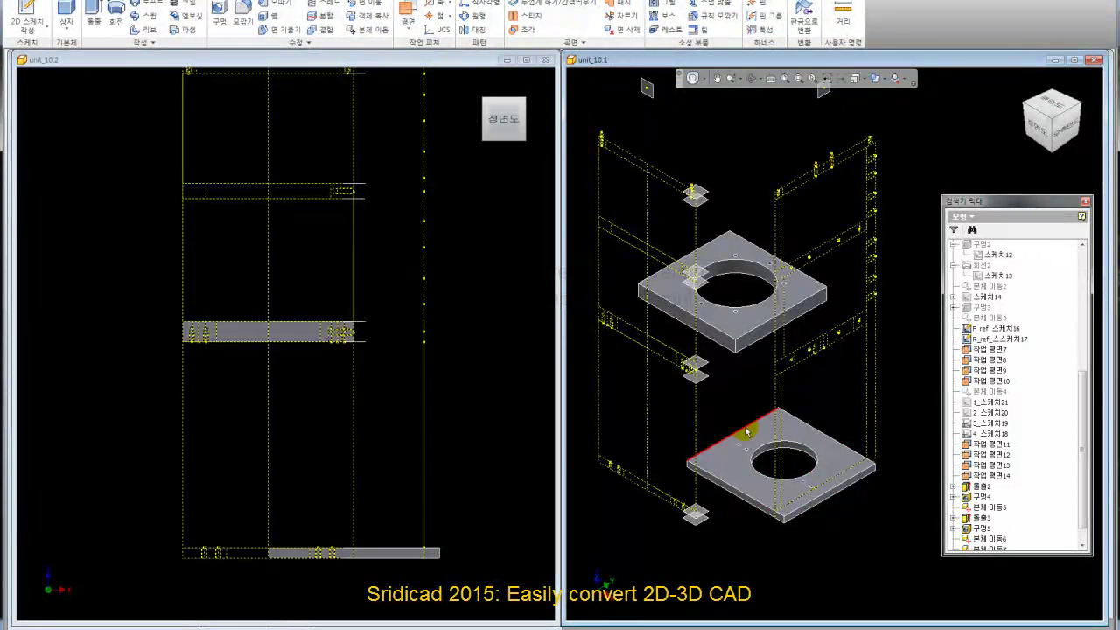
click(373, 39)
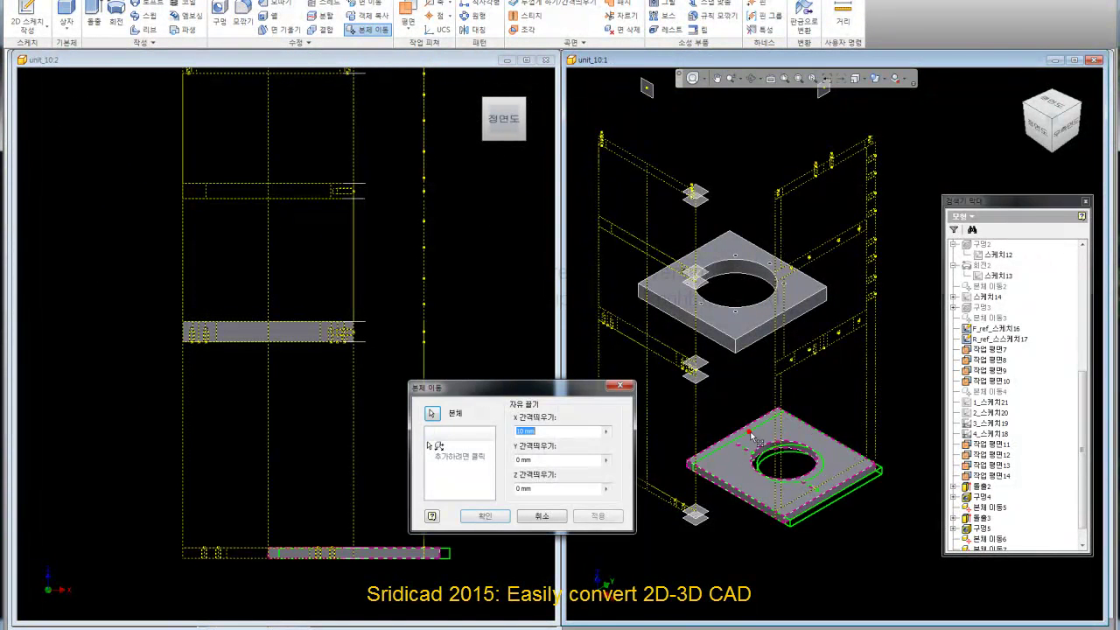
drag(692, 488, 643, 459)
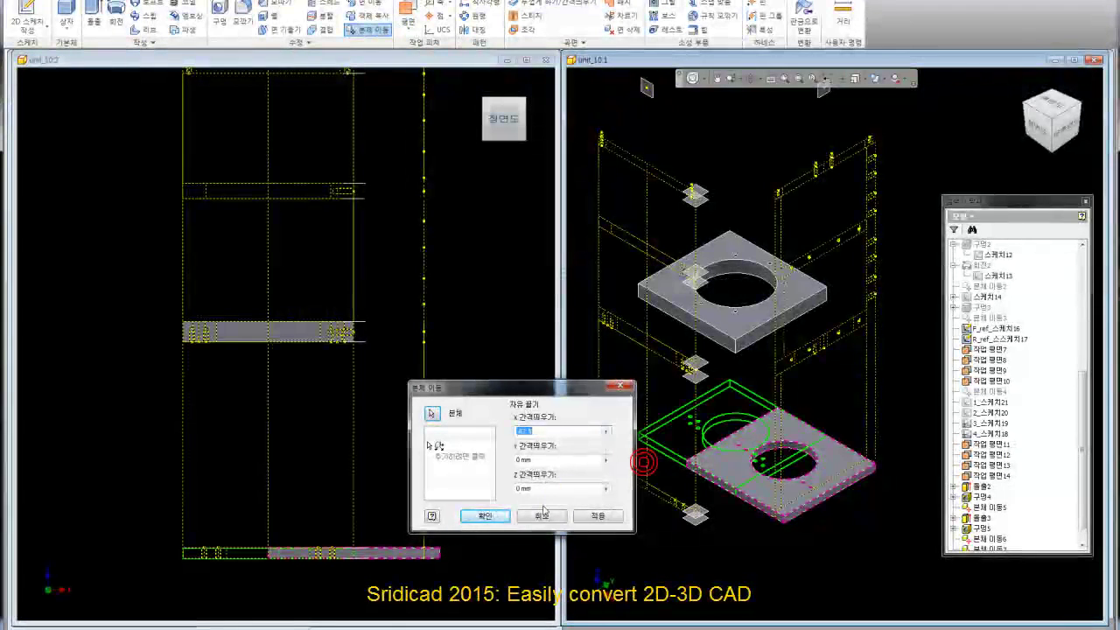
click(494, 516)
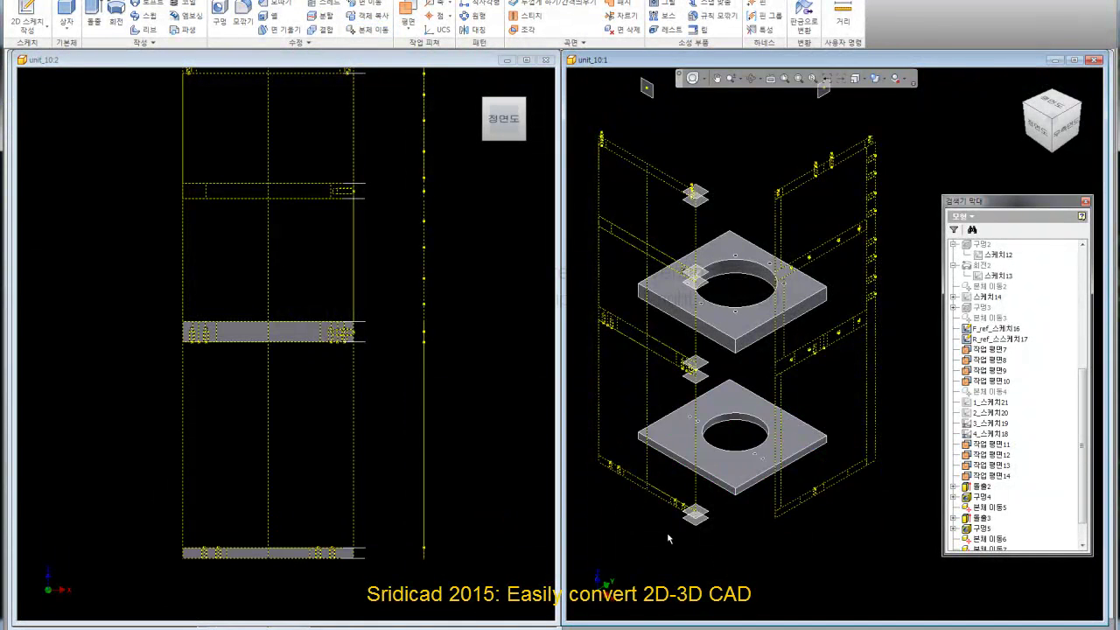
scroll(660, 521, up, 3)
scroll(660, 521, up, 1)
scroll(242, 568, up, 3)
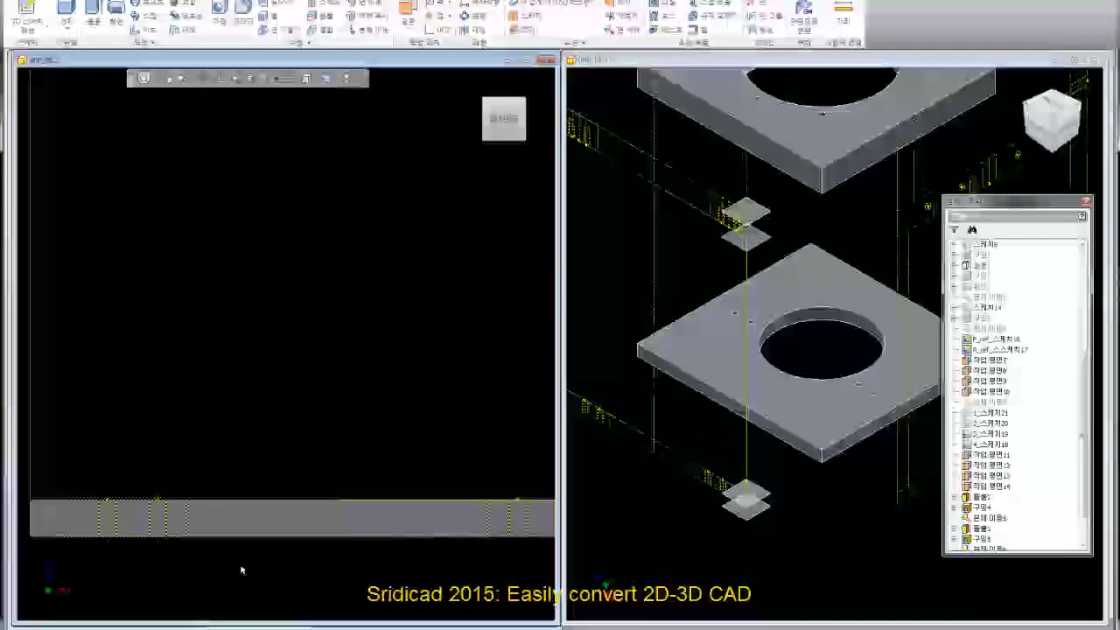
scroll(242, 547, down, 1)
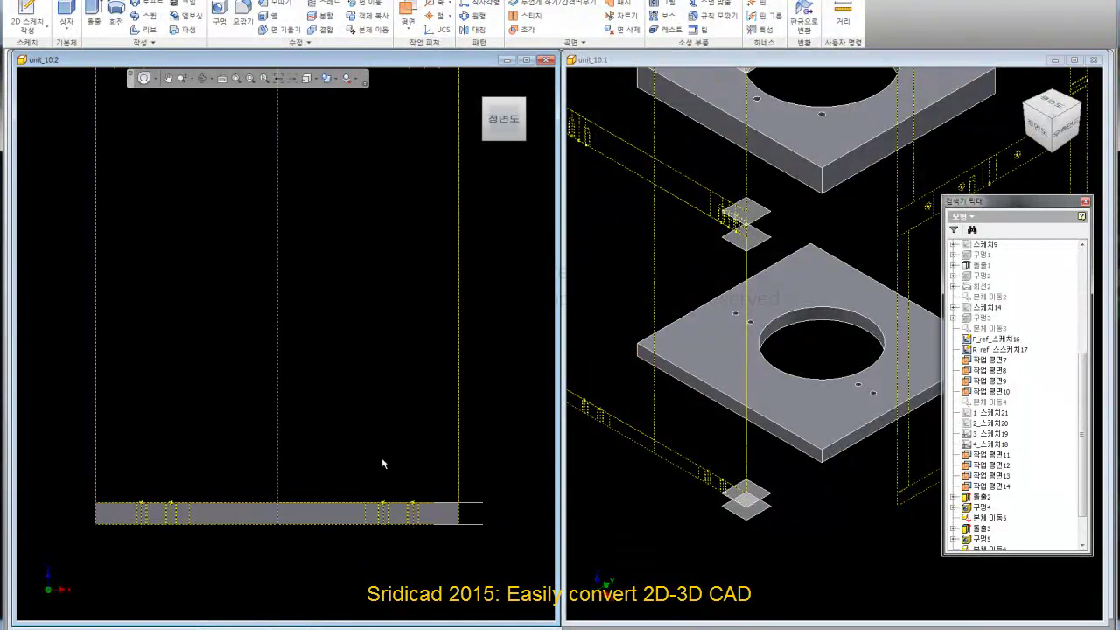
middle_drag(384, 480, 306, 367)
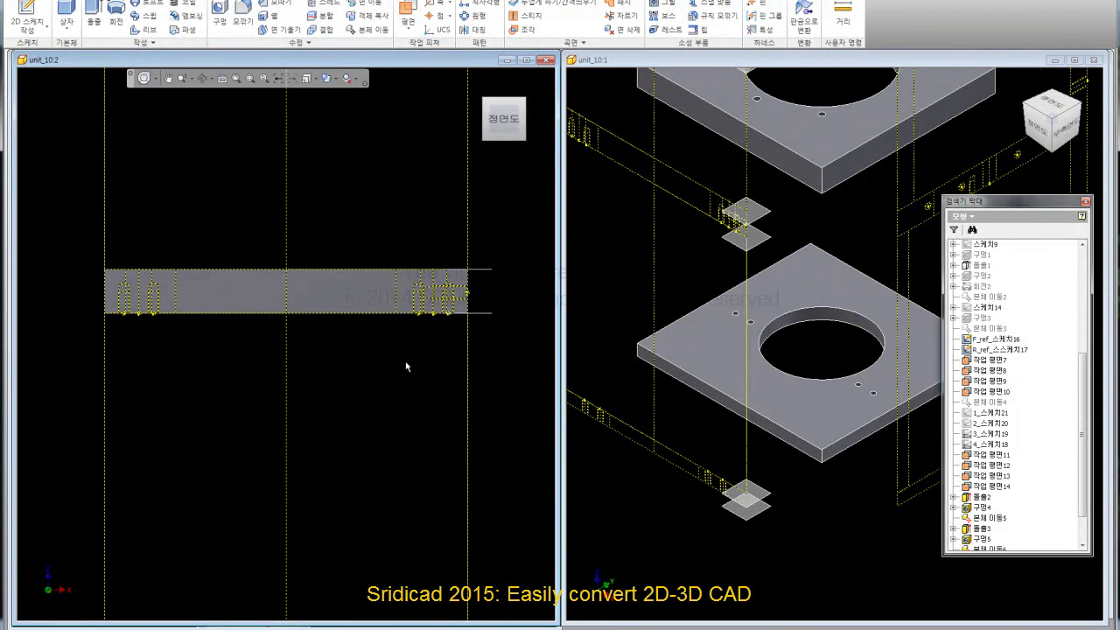
scroll(380, 348, up, 2)
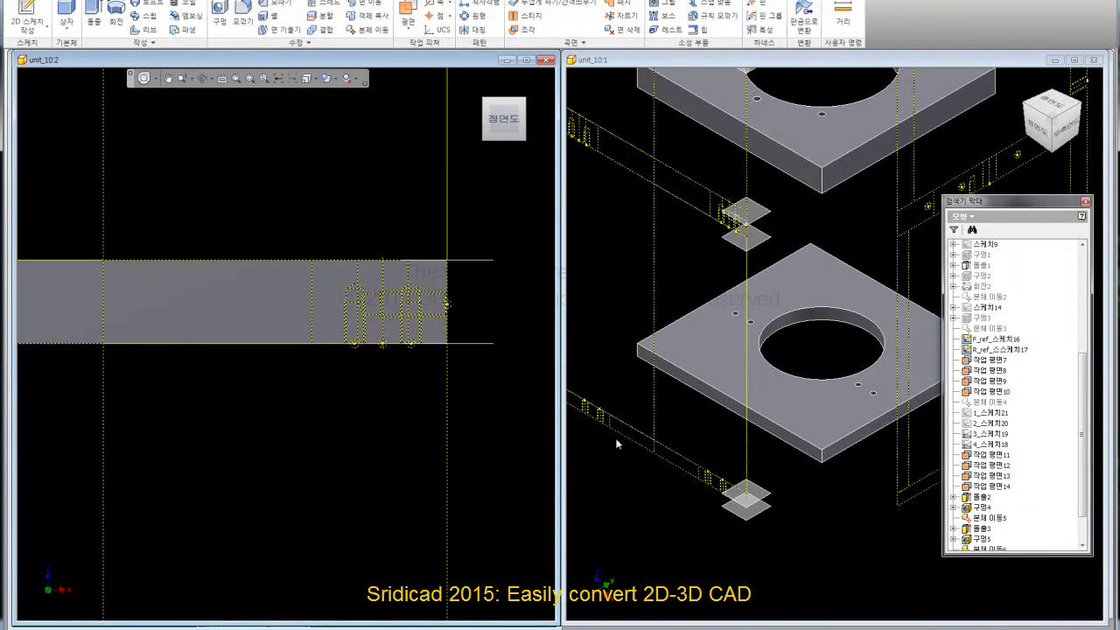
scroll(673, 418, down, 2)
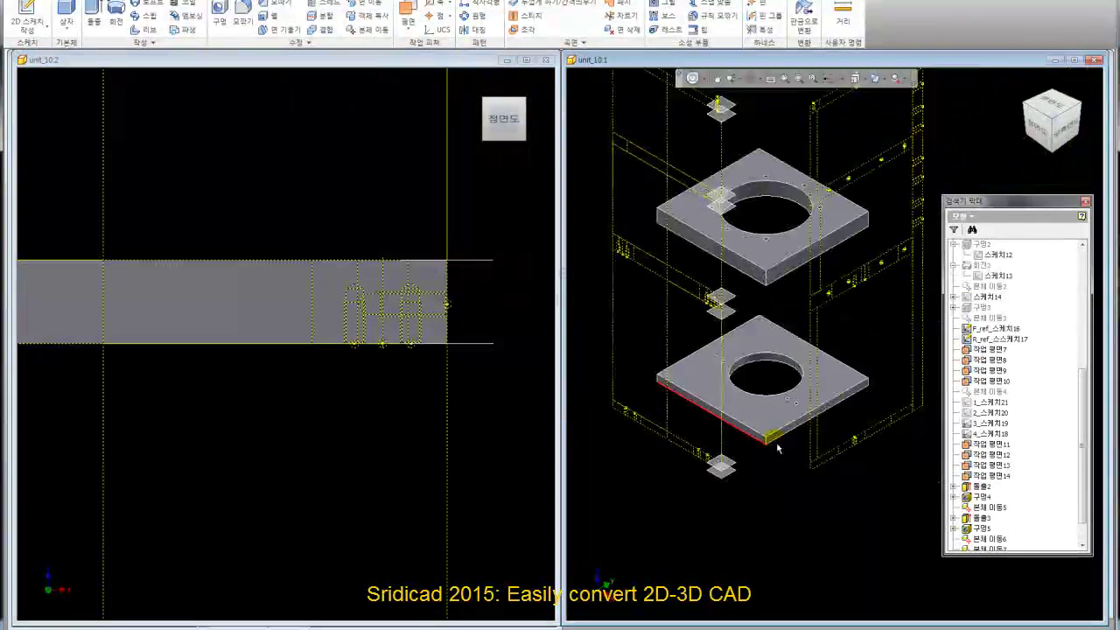
scroll(726, 437, down, 1)
scroll(777, 452, down, 1)
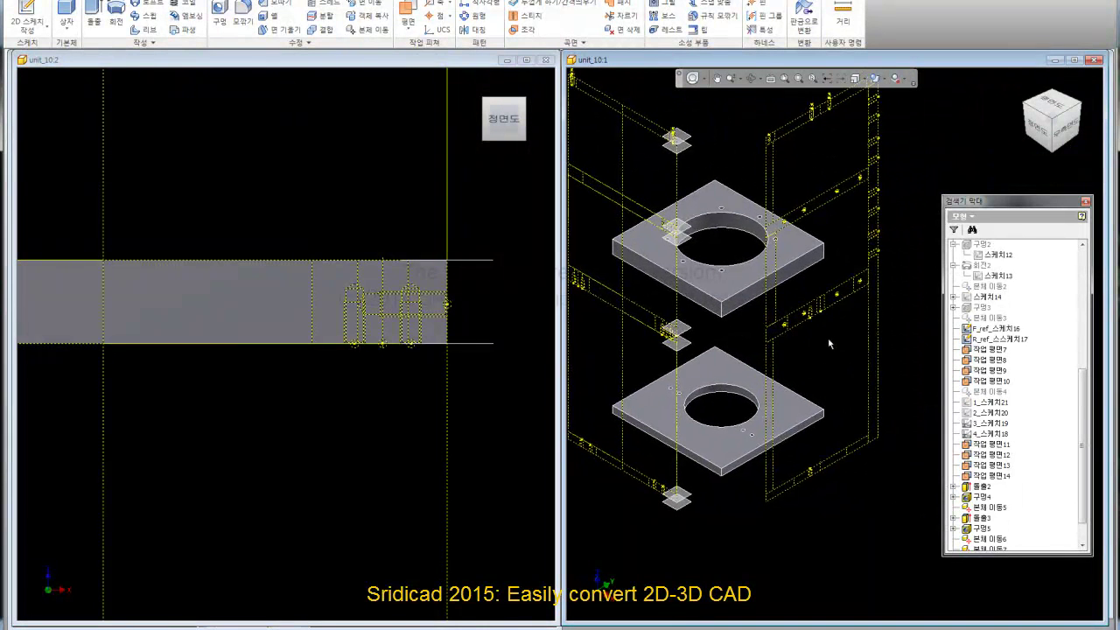
scroll(828, 328, up, 5)
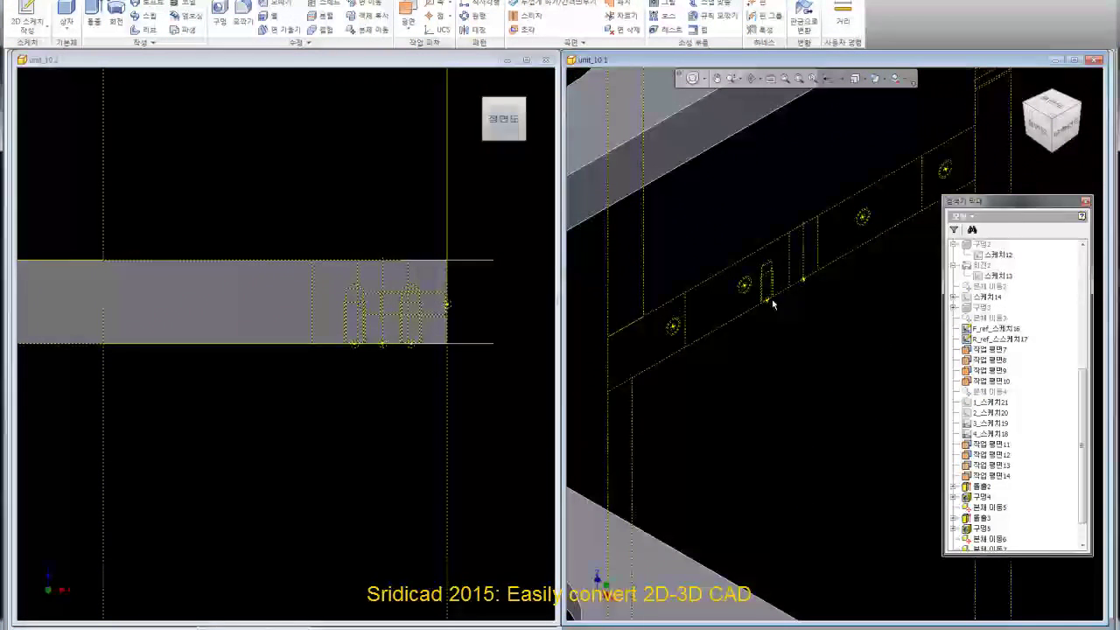
scroll(756, 287, down, 4)
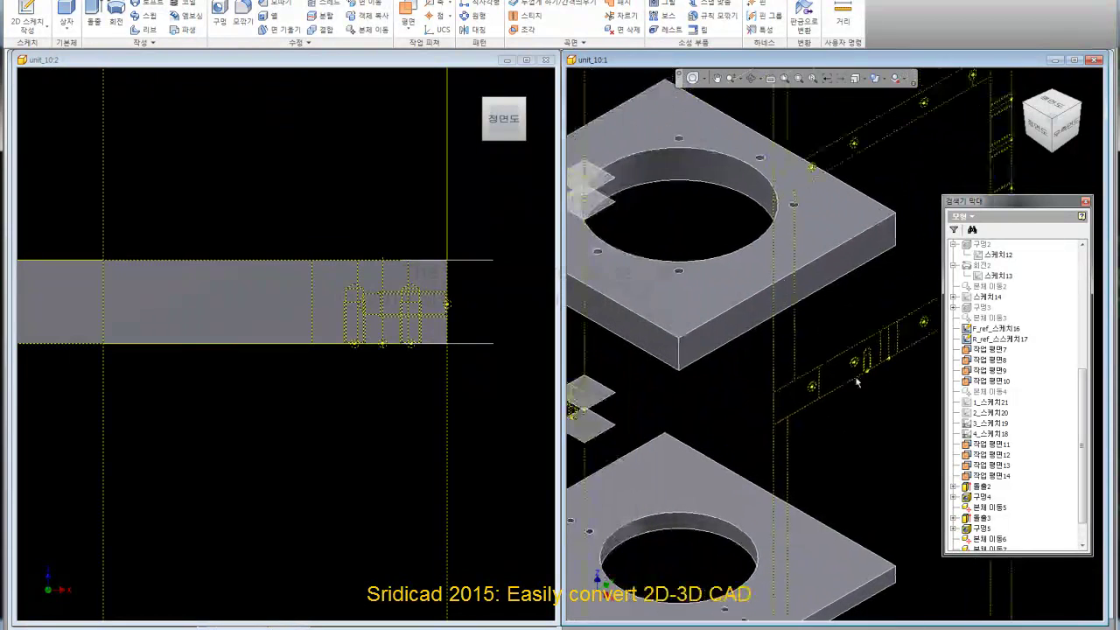
middle_drag(860, 414, 863, 405)
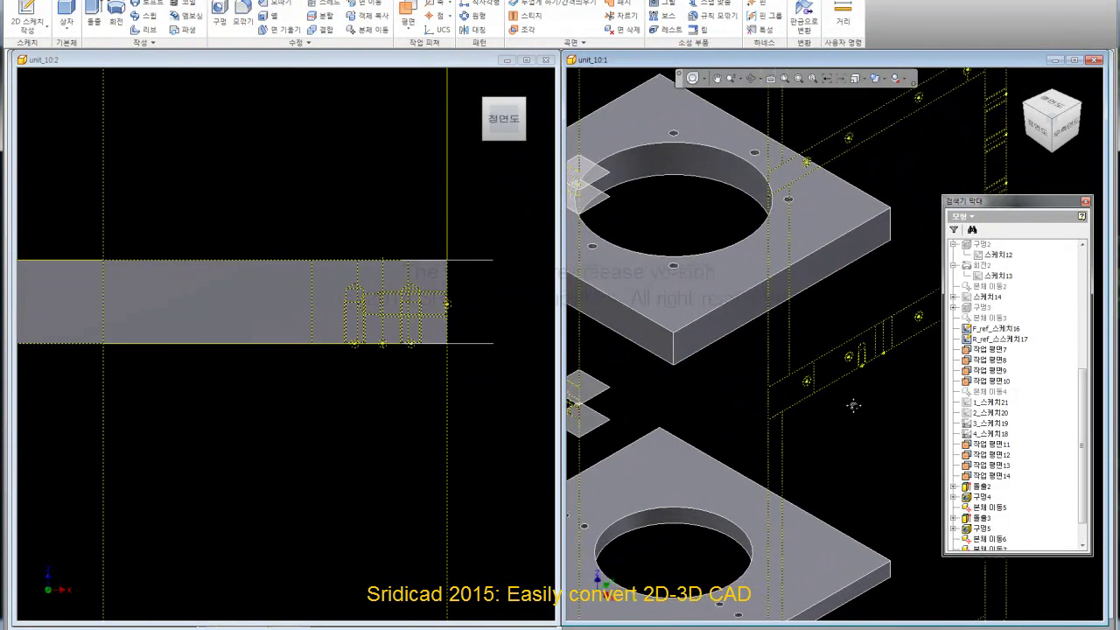
scroll(864, 409, down, 3)
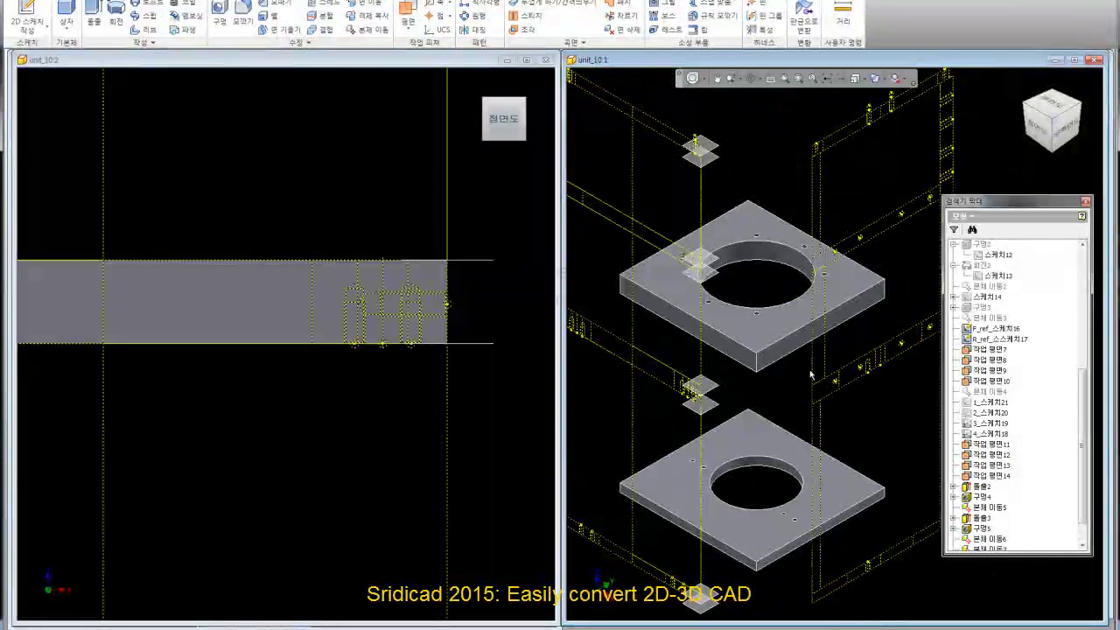
middle_drag(790, 372, 814, 367)
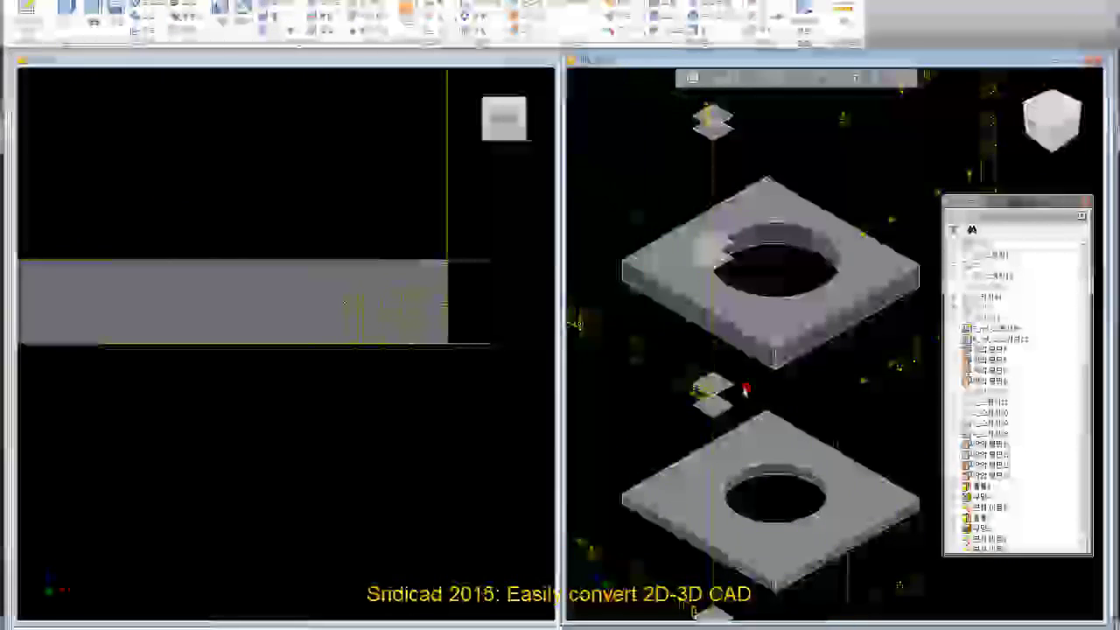
scroll(745, 391, down, 3)
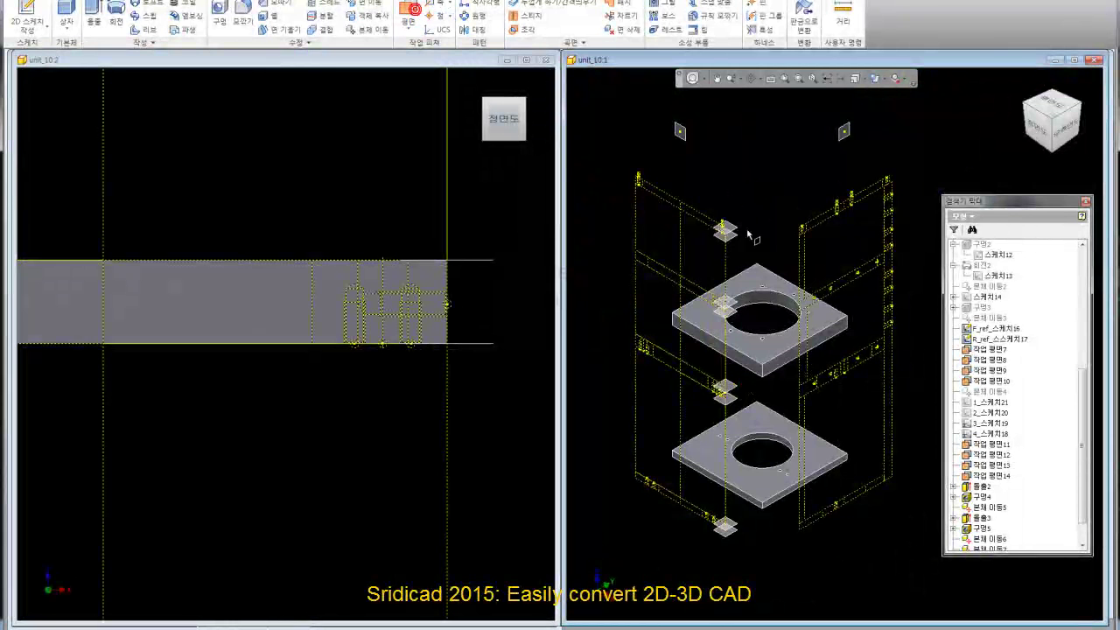
click(775, 335)
scroll(372, 401, down, 5)
scroll(380, 365, up, 3)
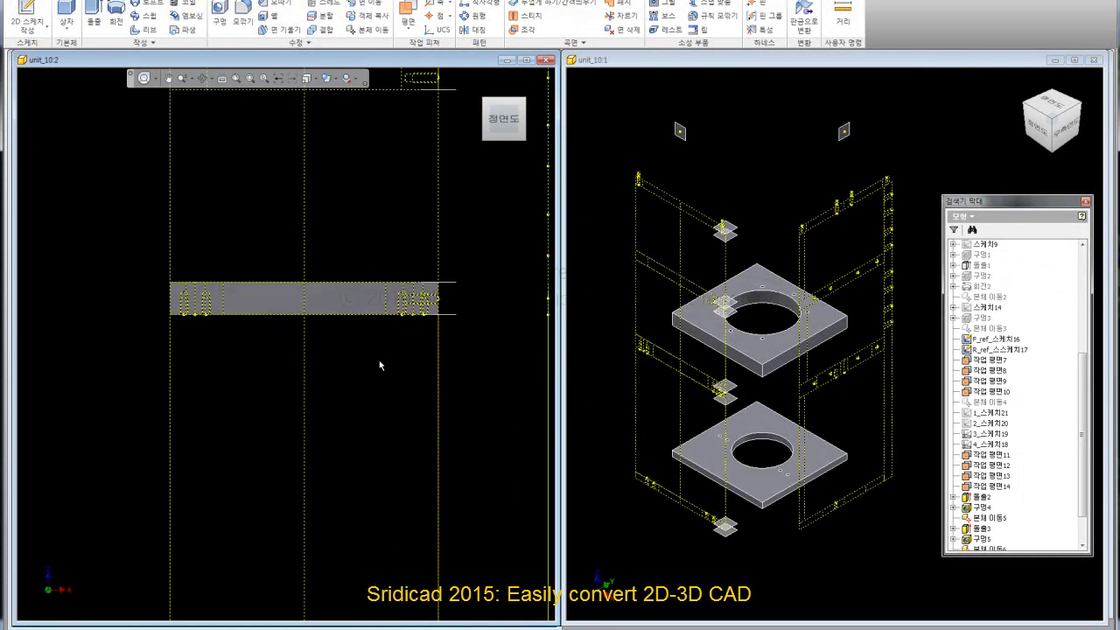
middle_drag(380, 365, 382, 239)
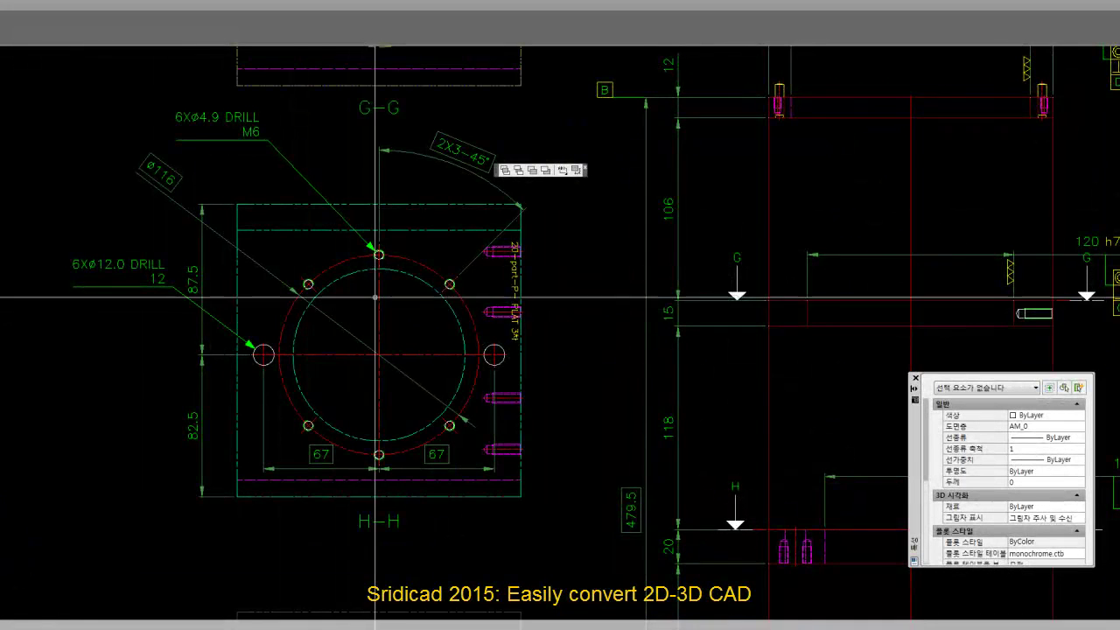
scroll(375, 297, down, 5)
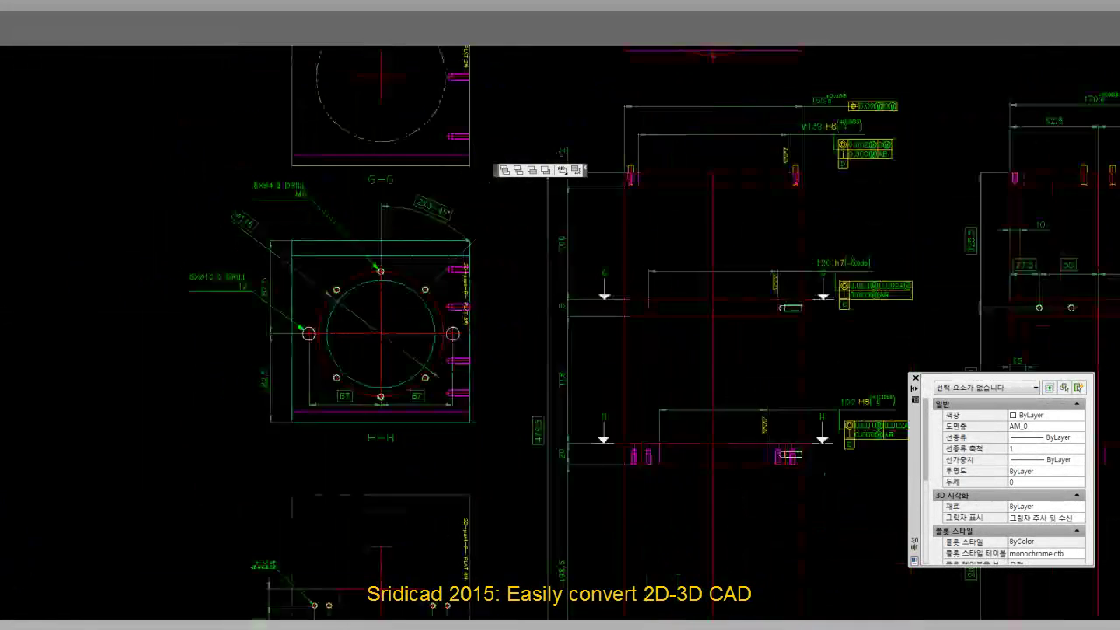
scroll(400, 393, up, 2)
scroll(370, 367, up, 2)
scroll(391, 436, up, 1)
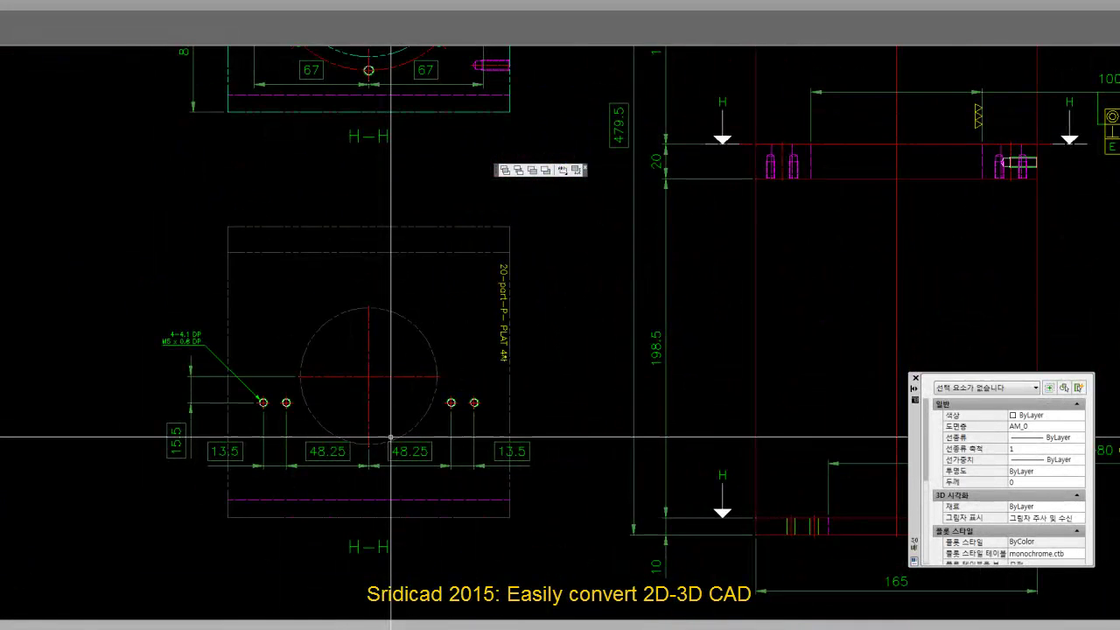
scroll(391, 436, down, 2)
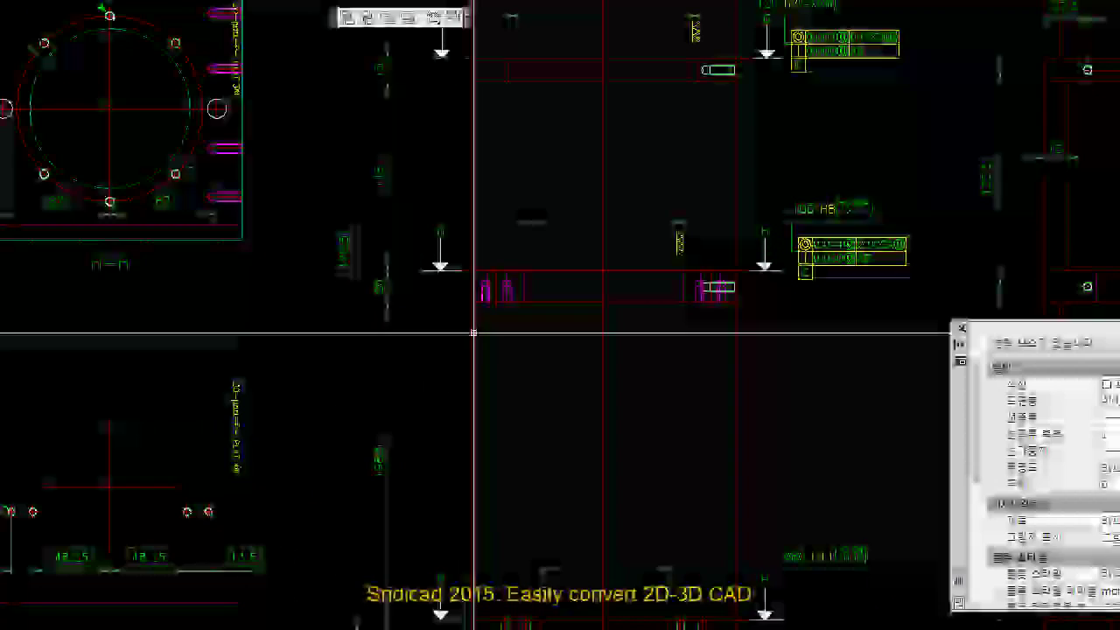
middle_drag(396, 363, 291, 320)
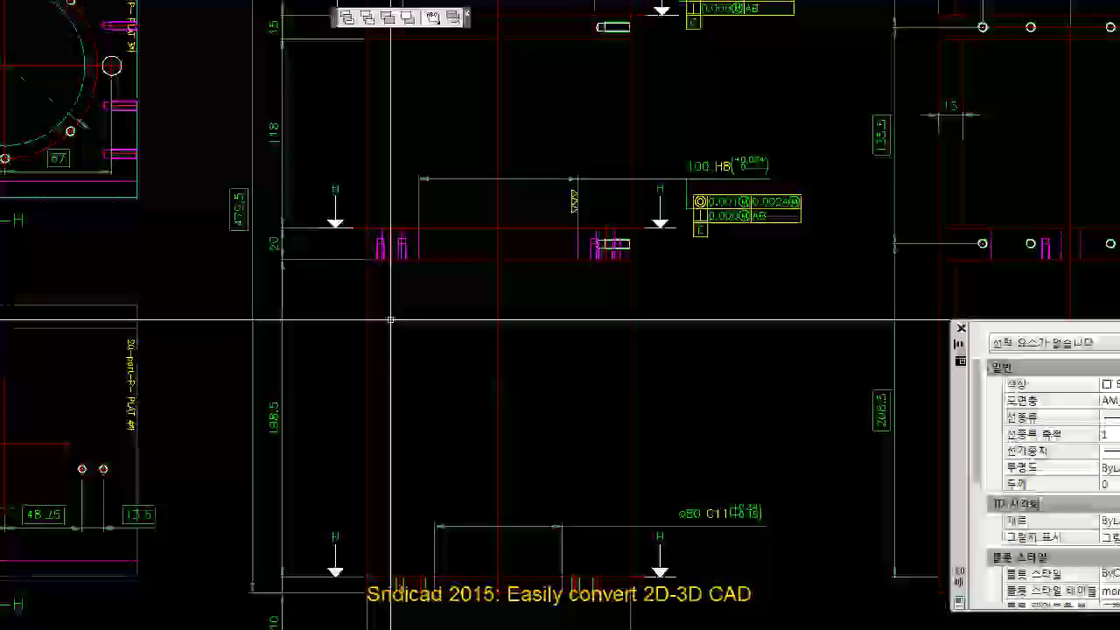
scroll(390, 319, down, 1)
scroll(443, 338, down, 2)
scroll(495, 370, down, 2)
scroll(490, 437, up, 2)
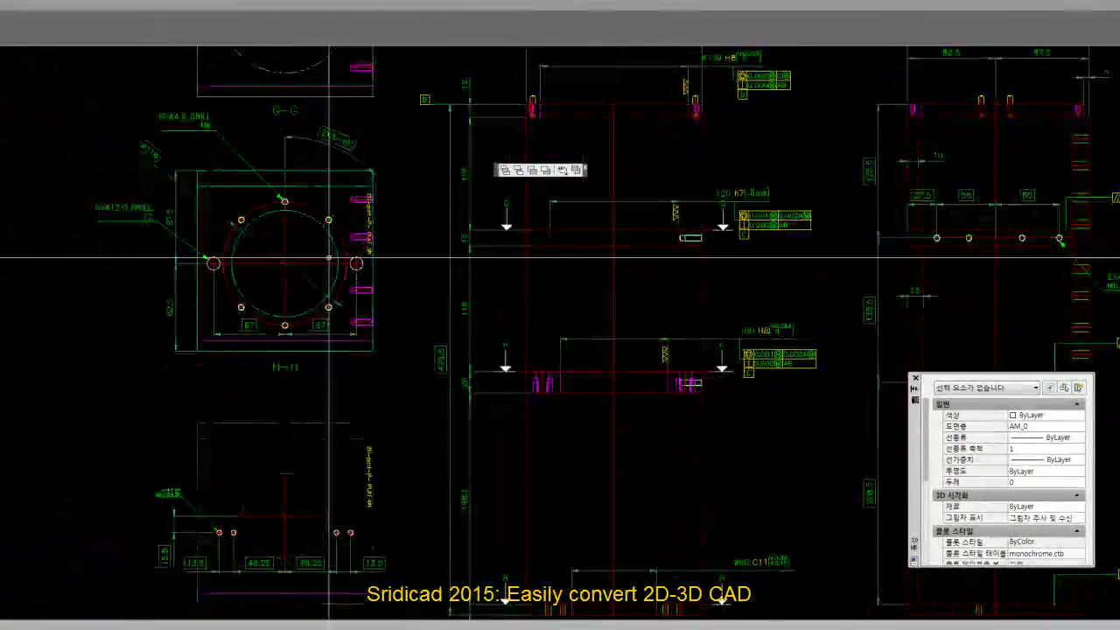
Step: Copy the H-H section block from its centre onto the middle elevation's plate
click(327, 230)
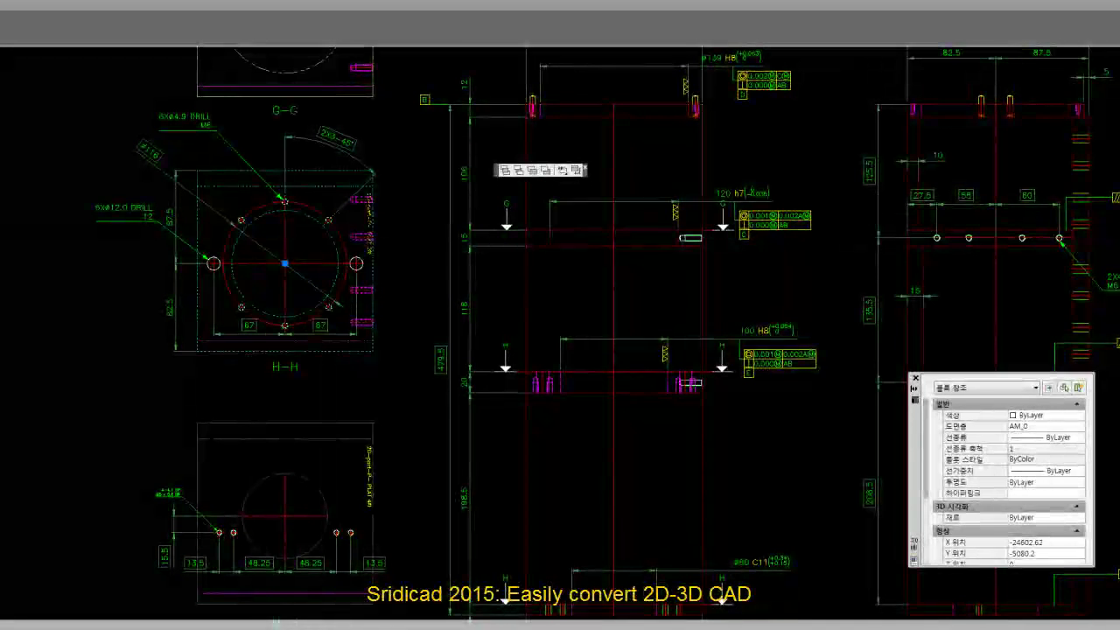
text(co)
key(Return)
click(284, 261)
click(613, 367)
right_click(790, 461)
click(819, 470)
Step: Select the copied plate block and zoom around it to compare the bolt holes
scroll(695, 394, up, 2)
scroll(695, 394, up, 2)
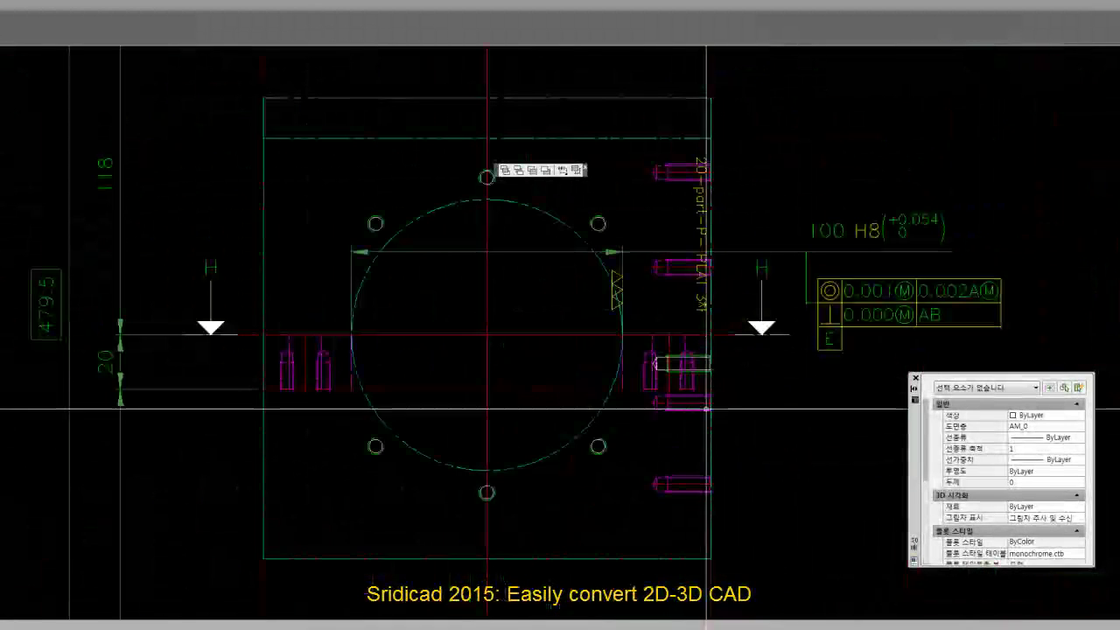
click(599, 447)
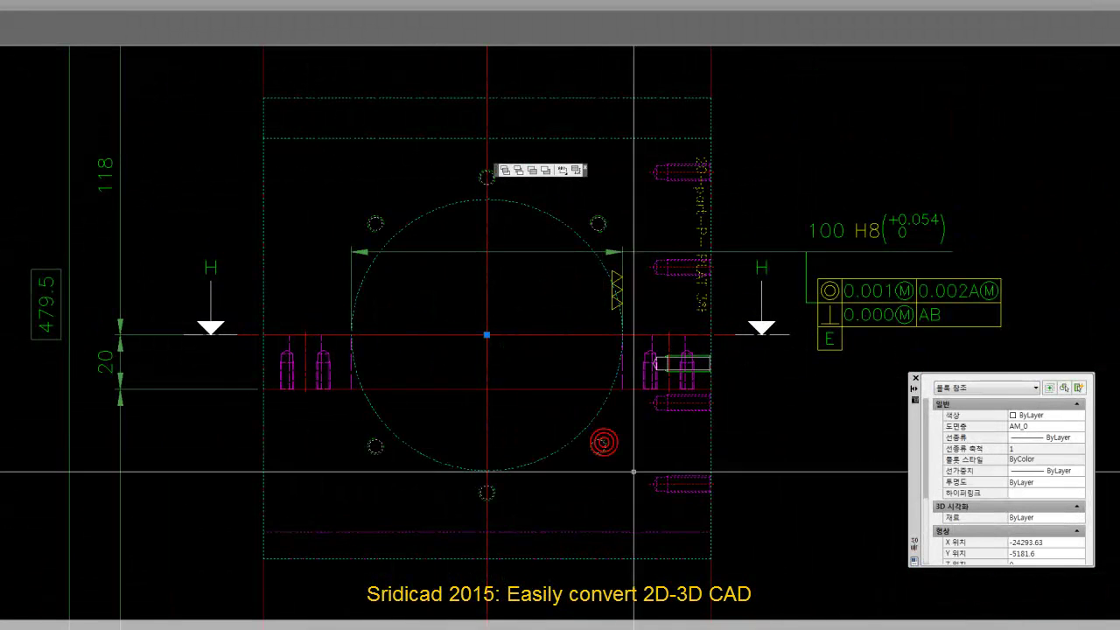
scroll(592, 413, down, 4)
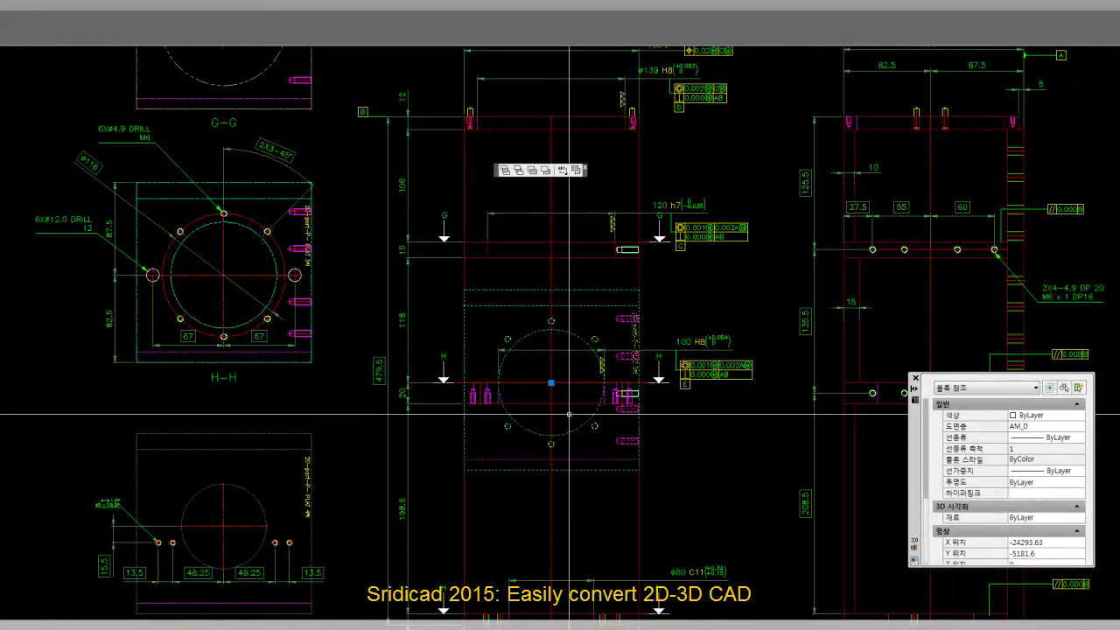
middle_drag(584, 443, 518, 408)
scroll(566, 427, up, 5)
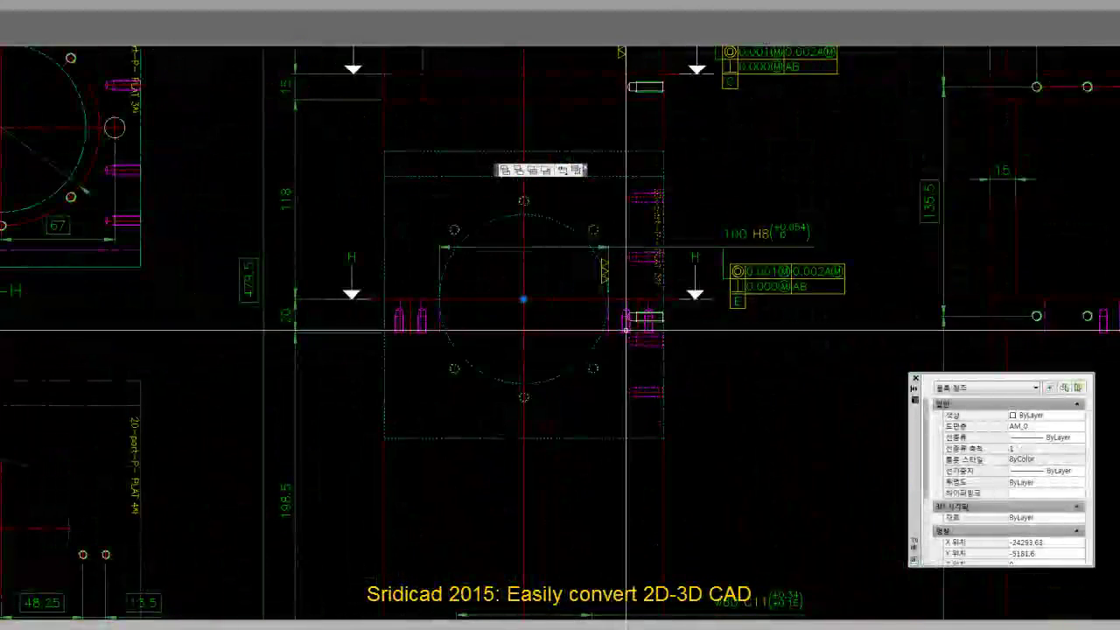
scroll(604, 332, up, 3)
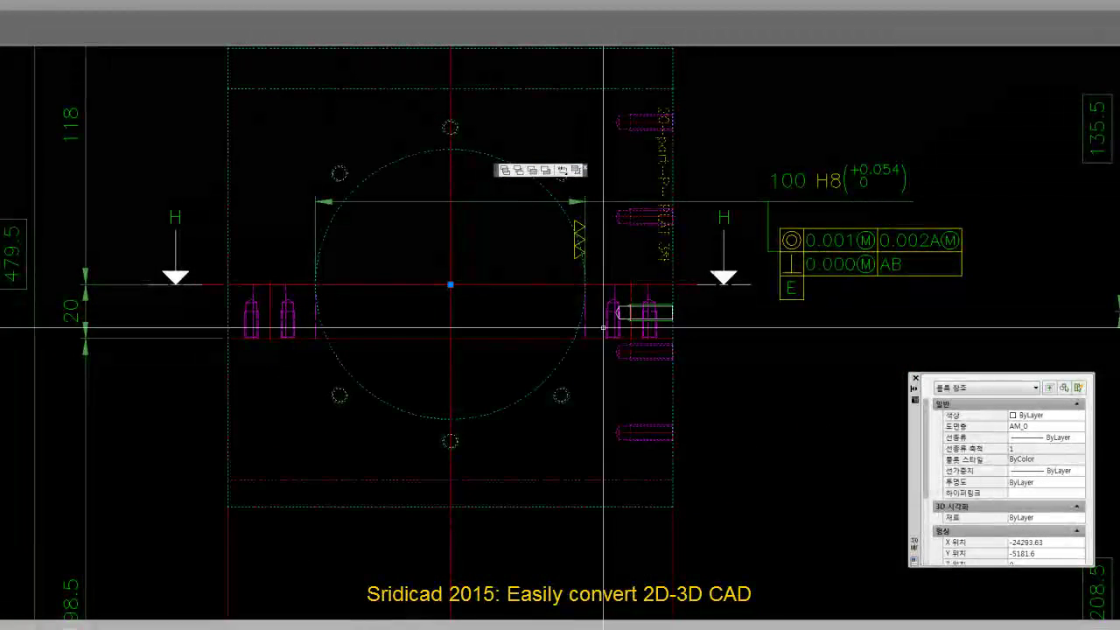
scroll(606, 325, down, 3)
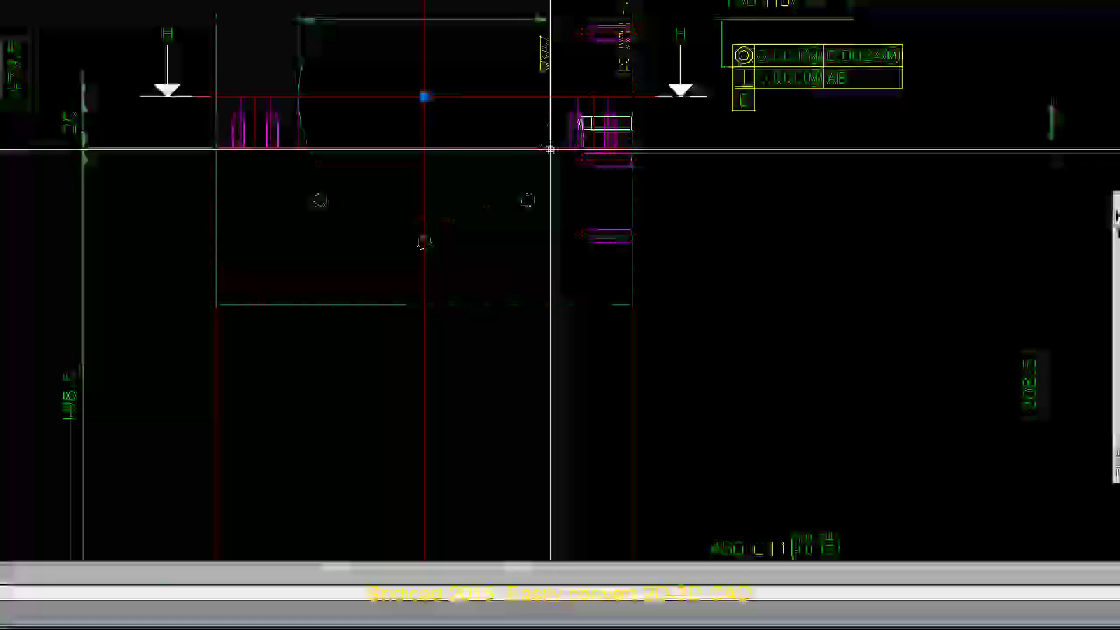
scroll(588, 174, down, 2)
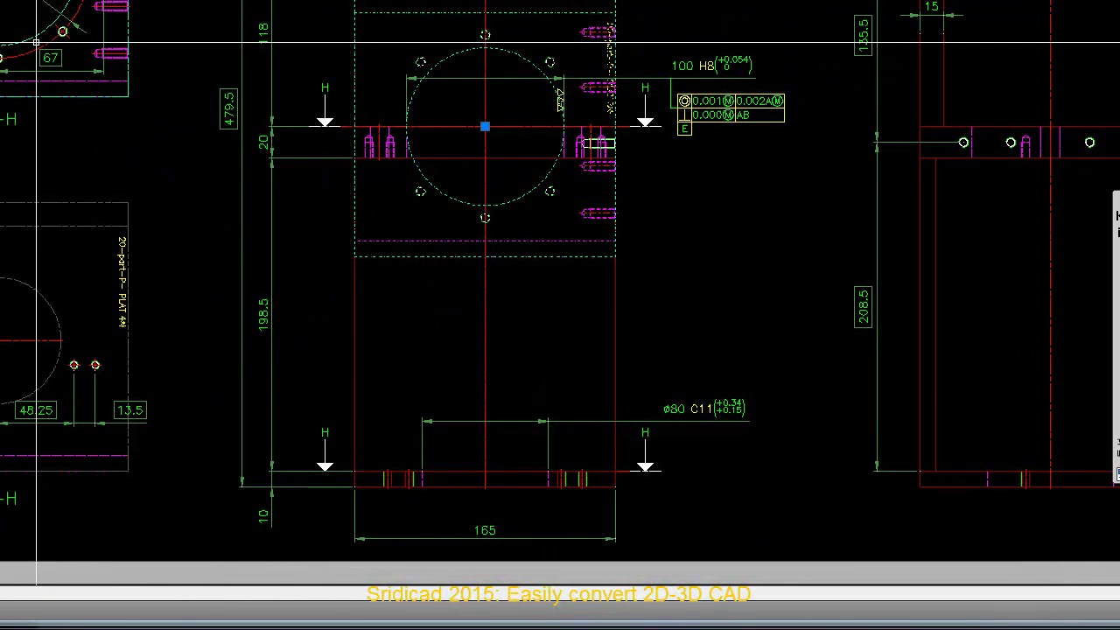
middle_drag(230, 174, 237, 179)
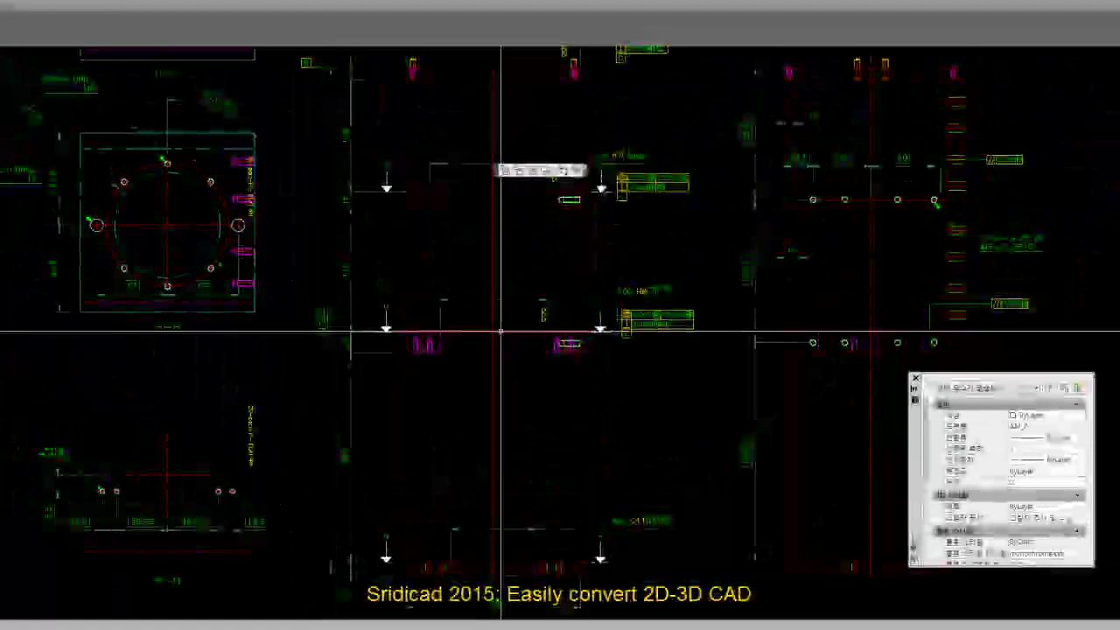
Step: Zoom out to the sheet layouts and centre the view on the bolt assembly
scroll(374, 324, down, 5)
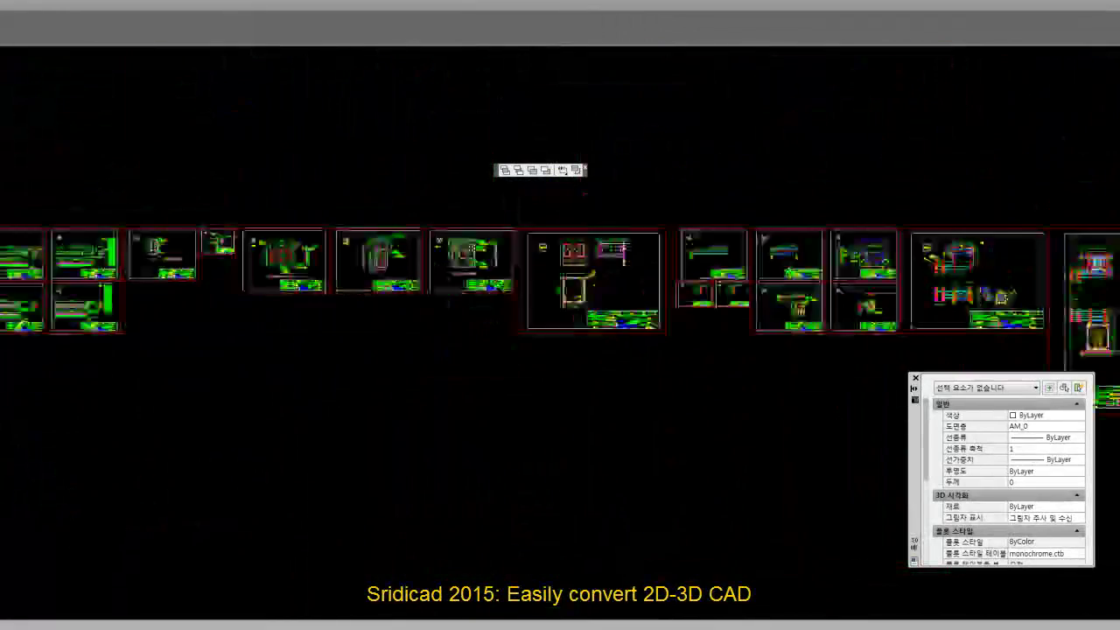
scroll(492, 224, up, 3)
scroll(492, 225, up, 3)
scroll(373, 171, up, 2)
scroll(373, 172, up, 2)
scroll(374, 171, up, 2)
scroll(373, 172, up, 1)
scroll(381, 192, down, 2)
scroll(389, 228, down, 2)
scroll(402, 271, down, 1)
scroll(405, 298, down, 1)
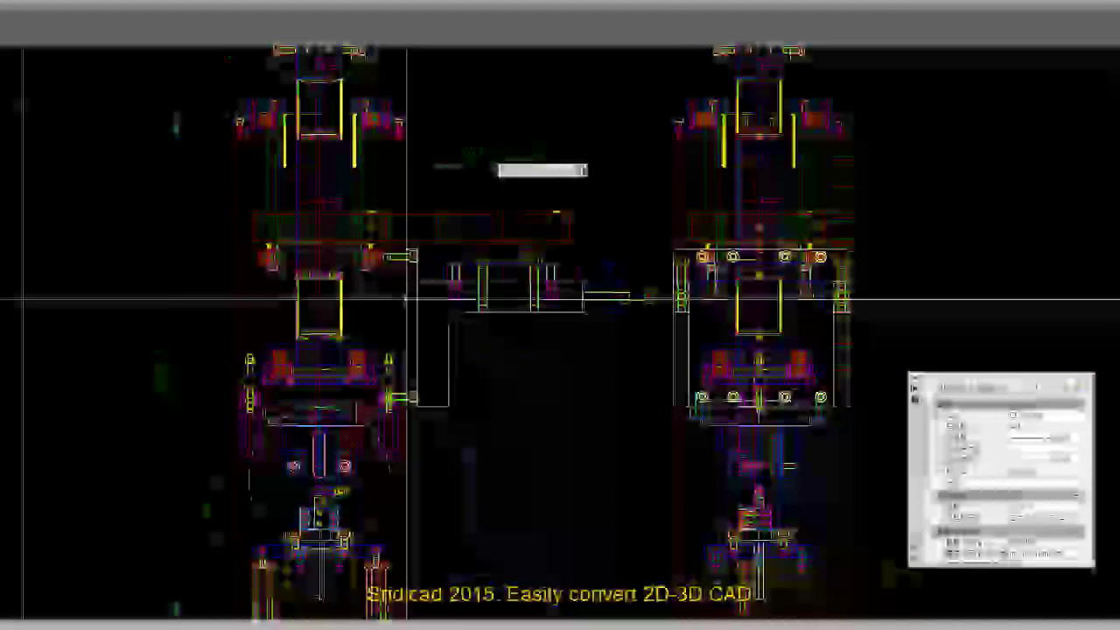
scroll(442, 289, up, 2)
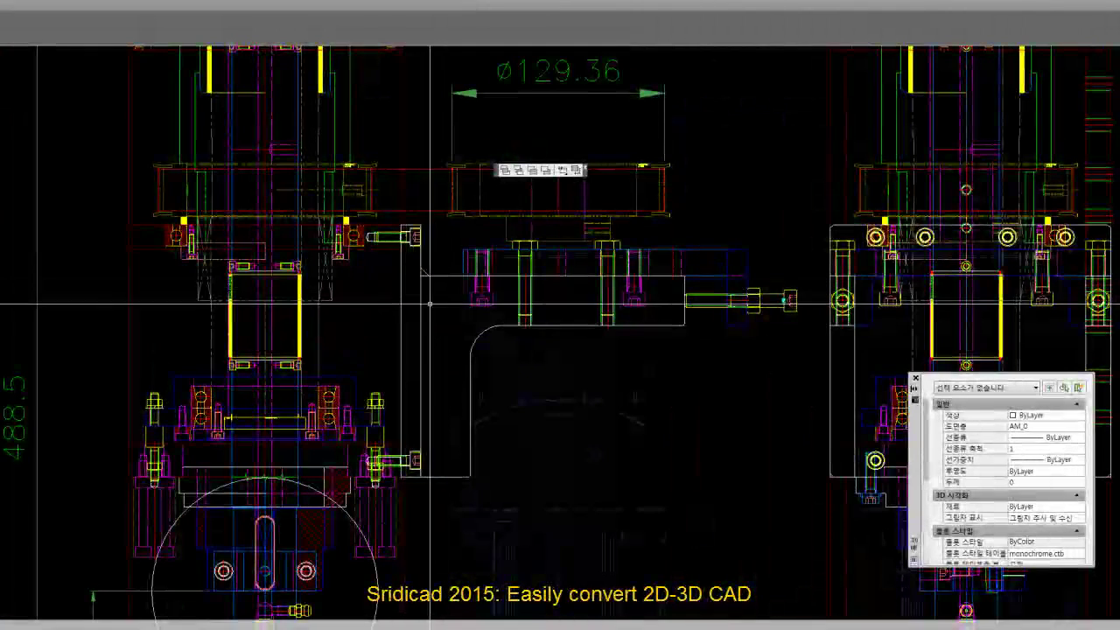
middle_drag(407, 335, 438, 260)
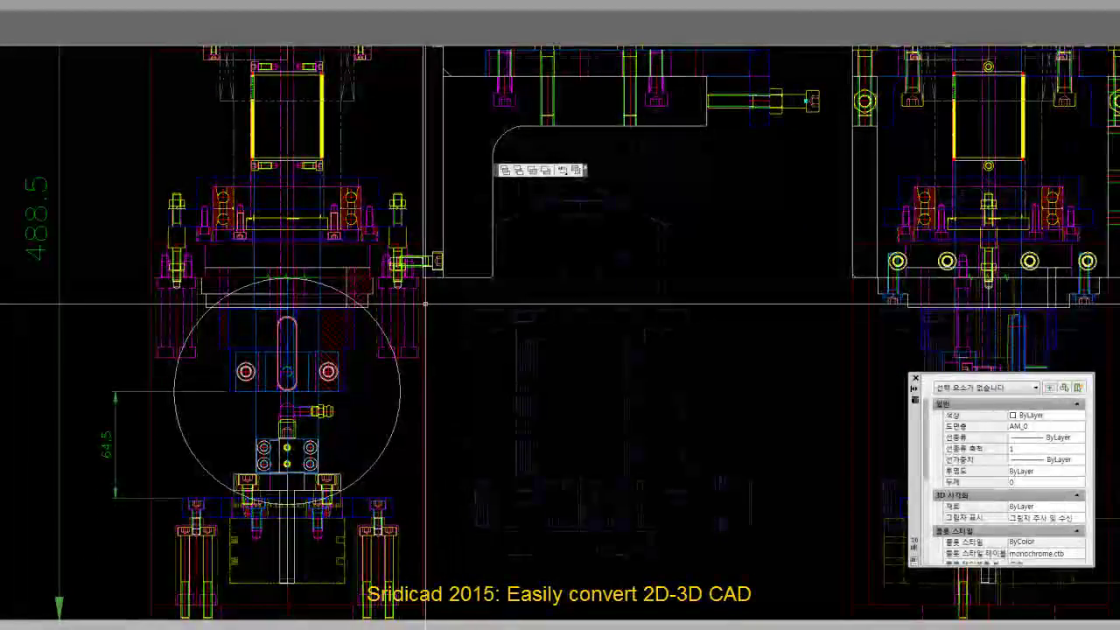
scroll(435, 306, up, 2)
middle_drag(435, 306, 487, 322)
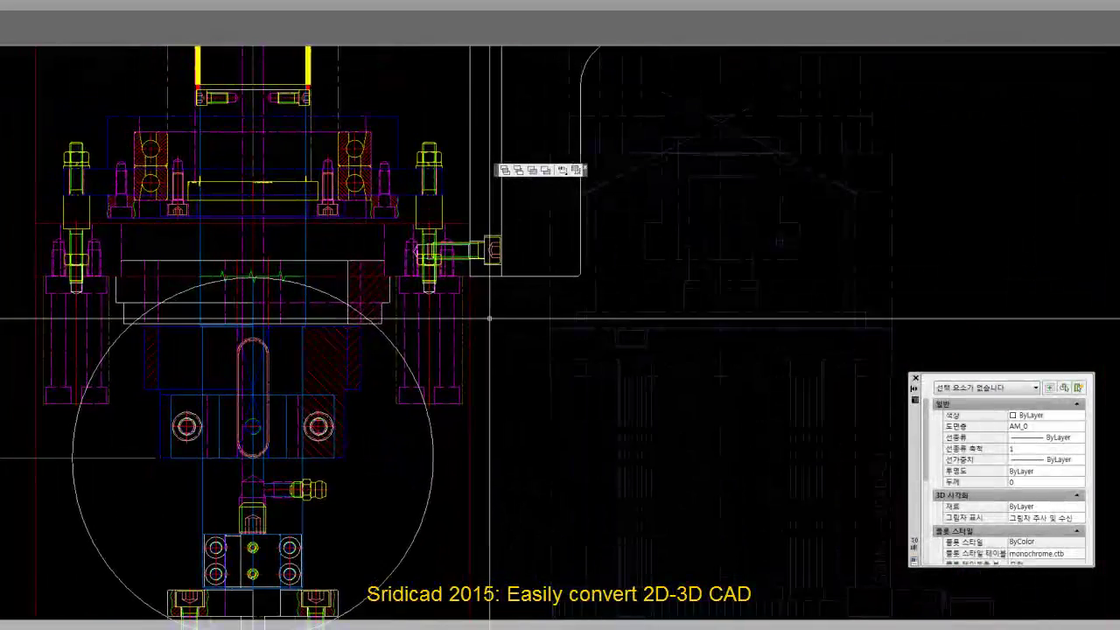
Step: Zoom in on the column section detail showing the 100 H8 and Ø80 C11 callouts
scroll(404, 286, up, 2)
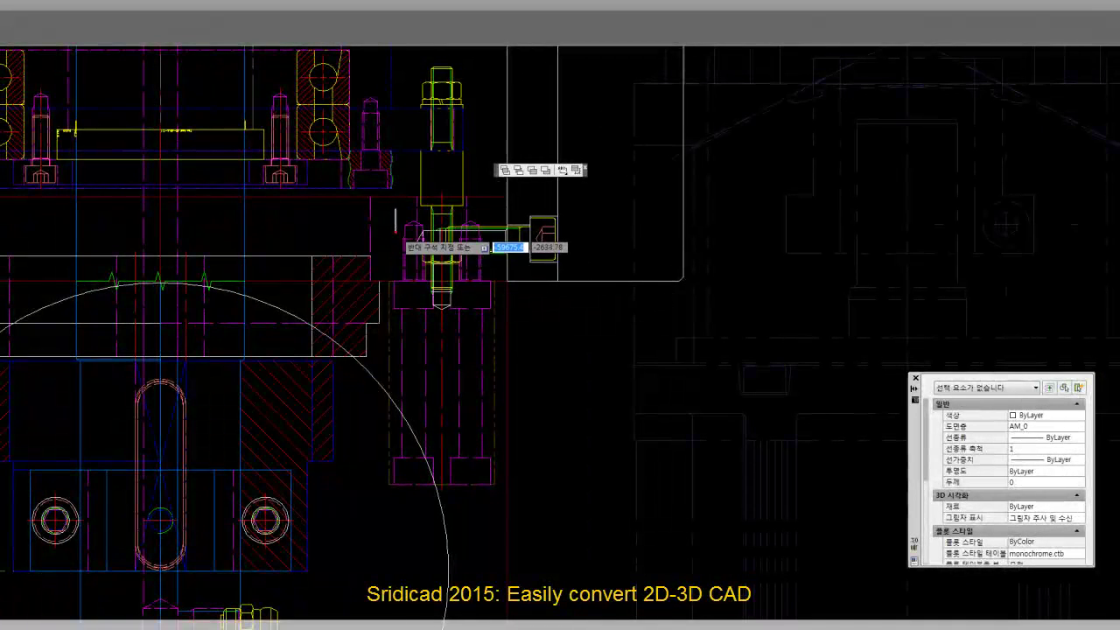
scroll(227, 309, down, 3)
scroll(251, 269, down, 3)
scroll(500, 325, down, 2)
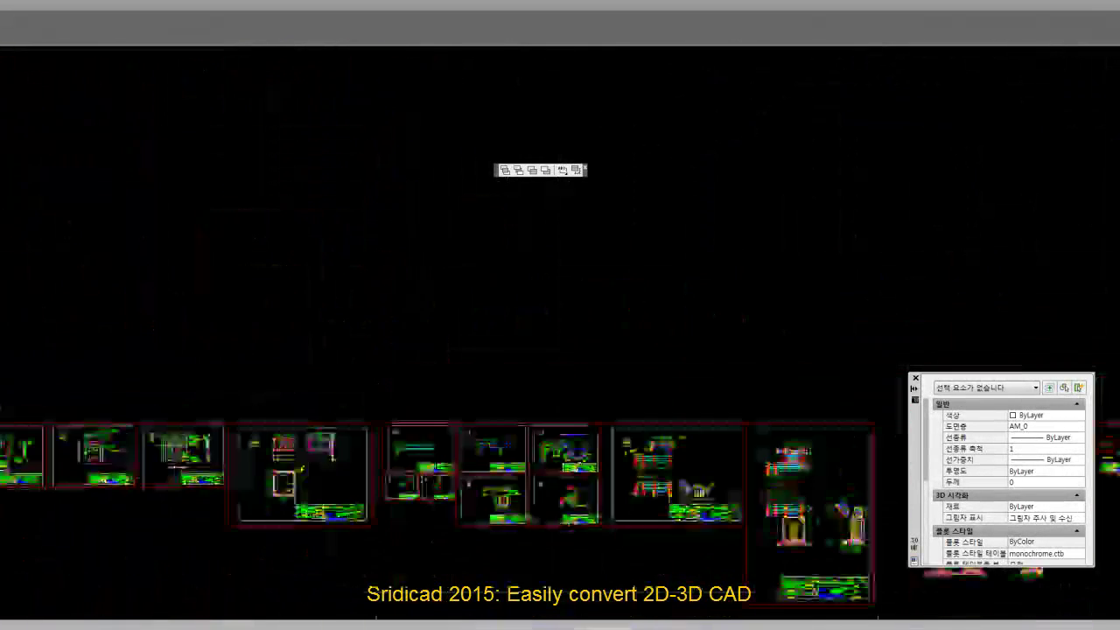
scroll(270, 325, up, 2)
scroll(592, 195, up, 2)
scroll(692, 357, up, 2)
scroll(545, 417, up, 2)
scroll(117, 320, up, 2)
scroll(248, 316, up, 1)
scroll(248, 317, down, 1)
scroll(375, 327, down, 2)
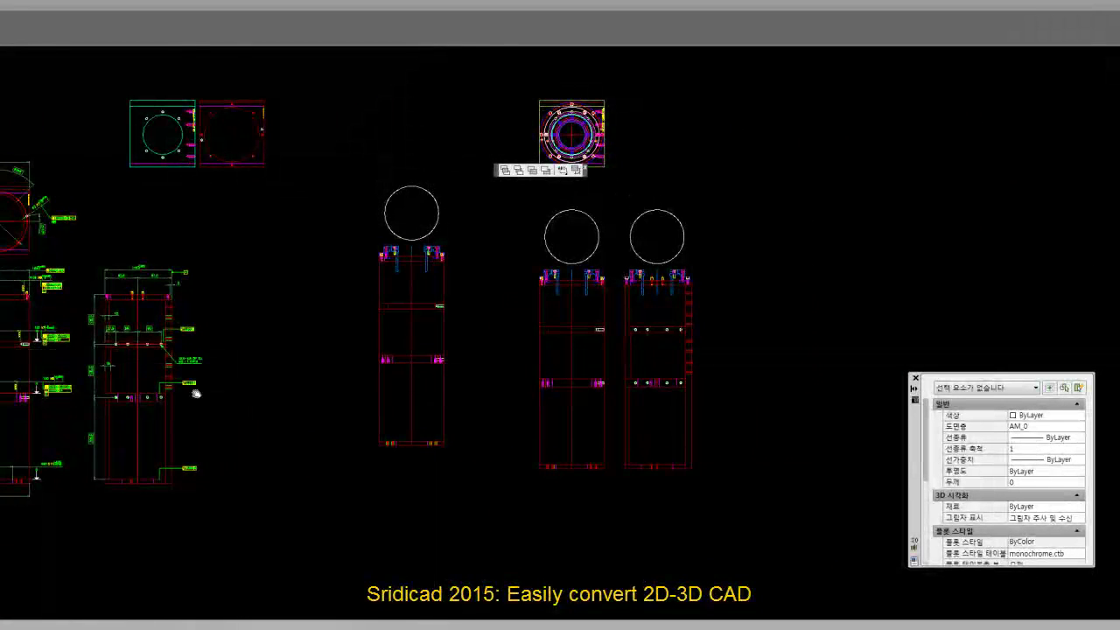
middle_drag(195, 395, 425, 380)
scroll(425, 379, up, 2)
scroll(425, 380, up, 1)
scroll(425, 379, up, 1)
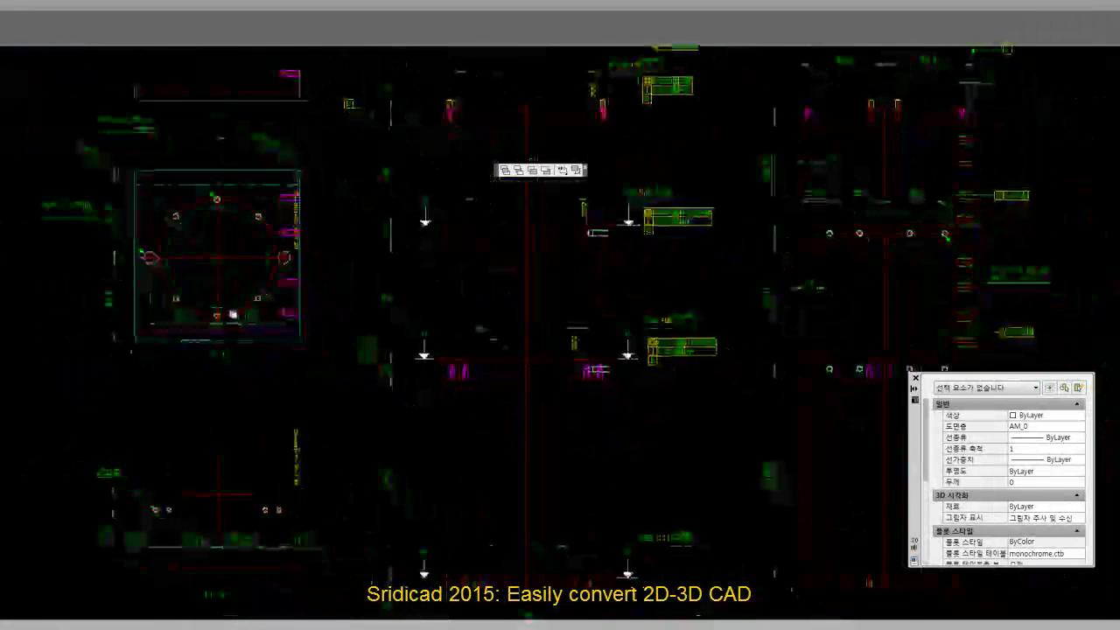
scroll(148, 126, up, 3)
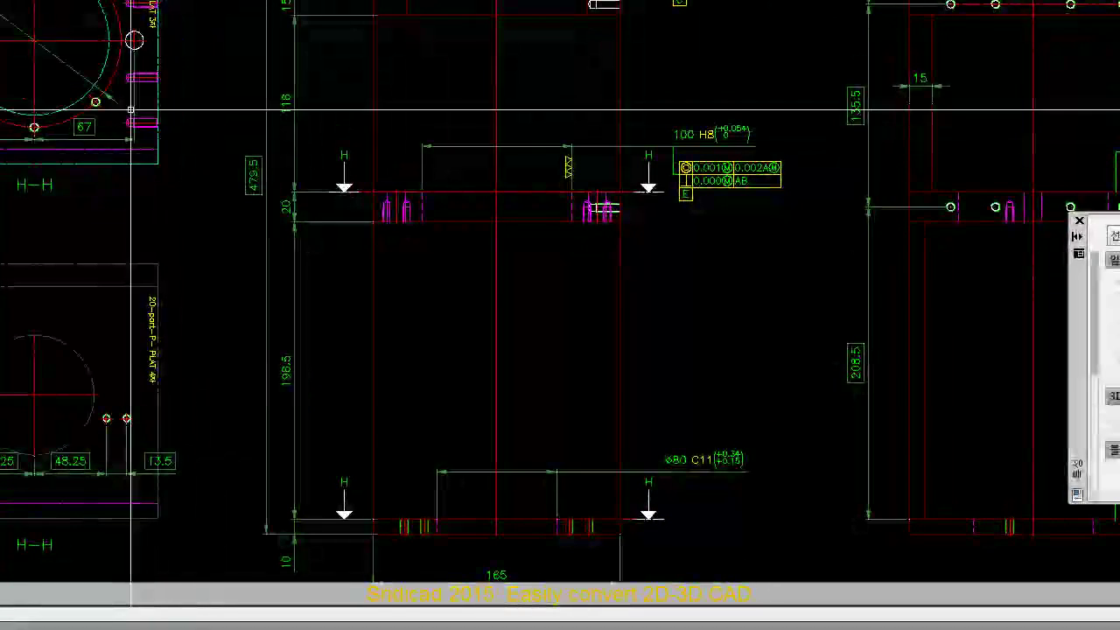
Step: Pan to bring the lower plate, 165 dimension and H–H plate section into view
middle_drag(108, 180, 56, 55)
scroll(68, 269, down, 3)
scroll(48, 321, up, 3)
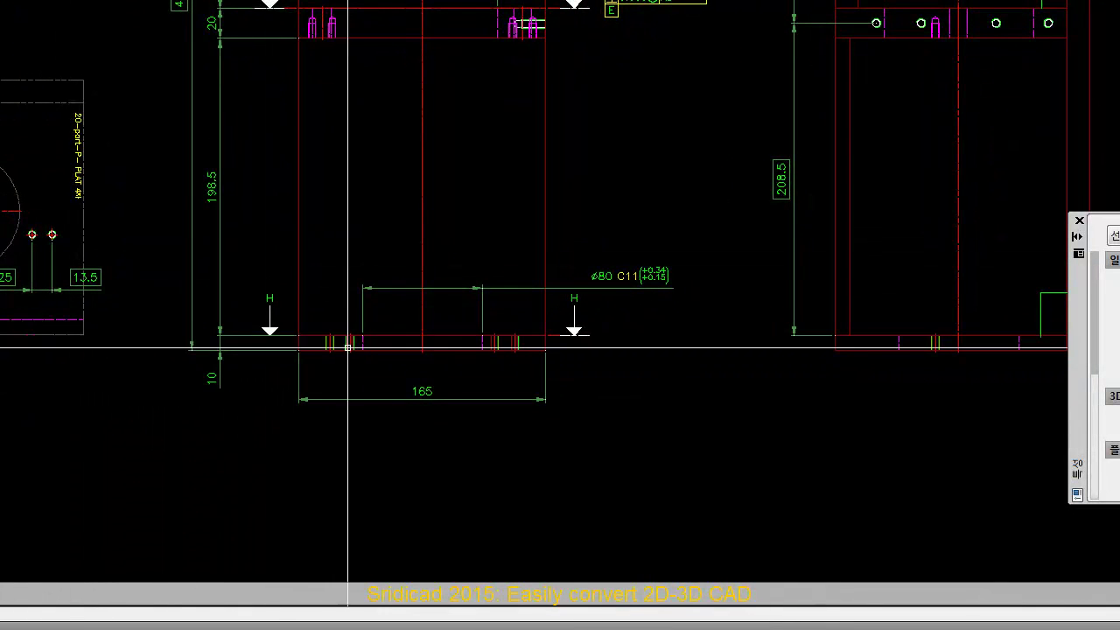
middle_drag(419, 437, 365, 430)
middle_drag(303, 295, 312, 342)
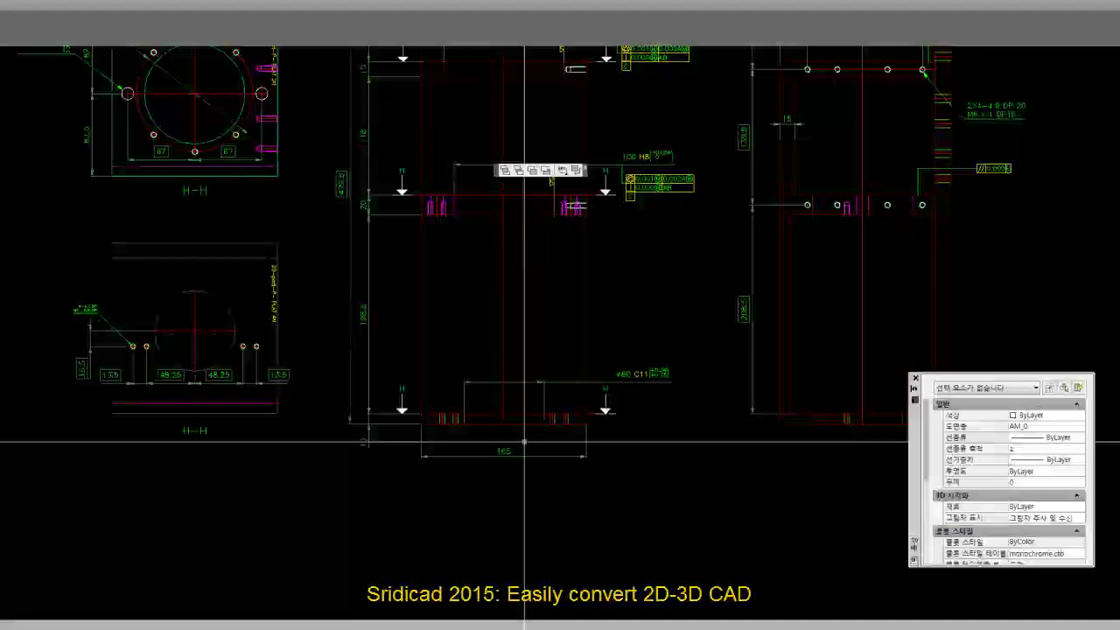
scroll(530, 440, up, 2)
middle_drag(483, 414, 550, 403)
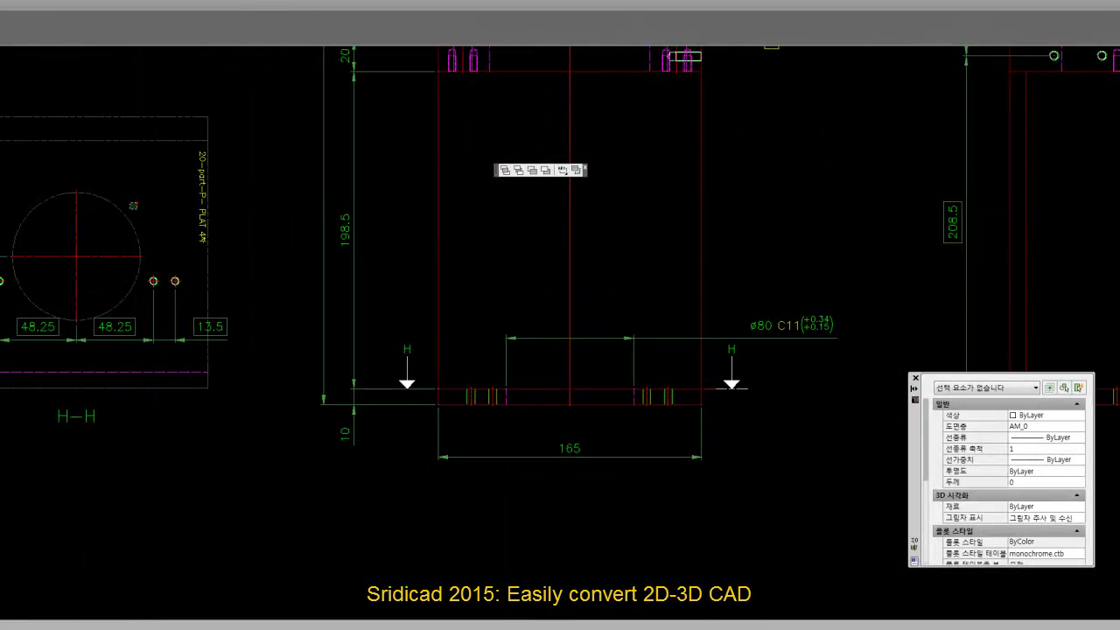
Step: Place a trial rotated copy of the H–H section, cancel it, and zoom in on the bolts
click(136, 203)
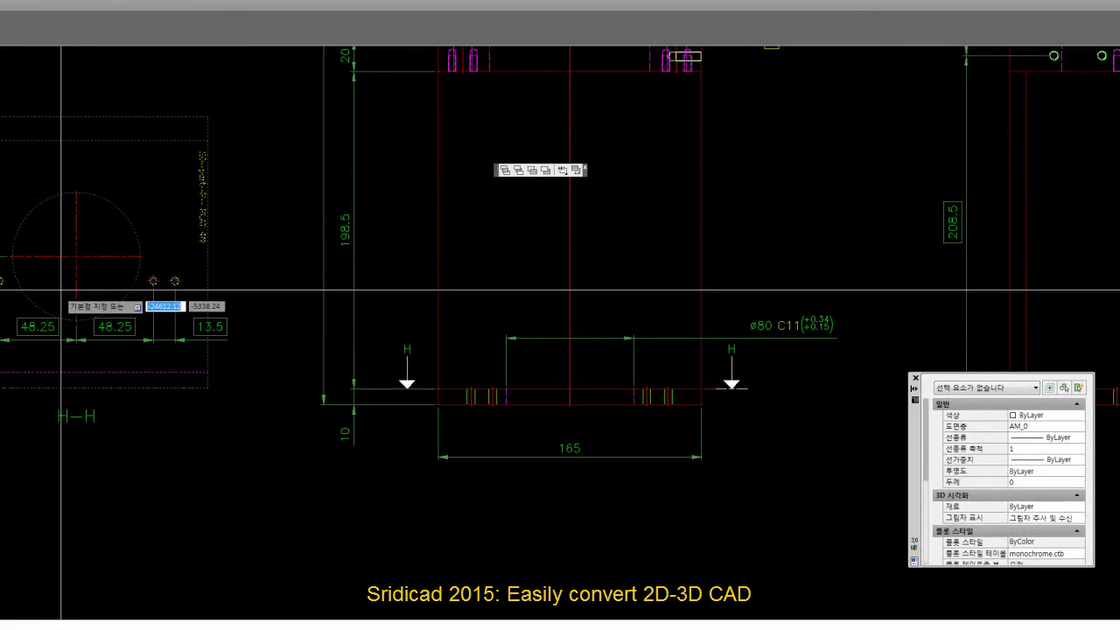
click(76, 256)
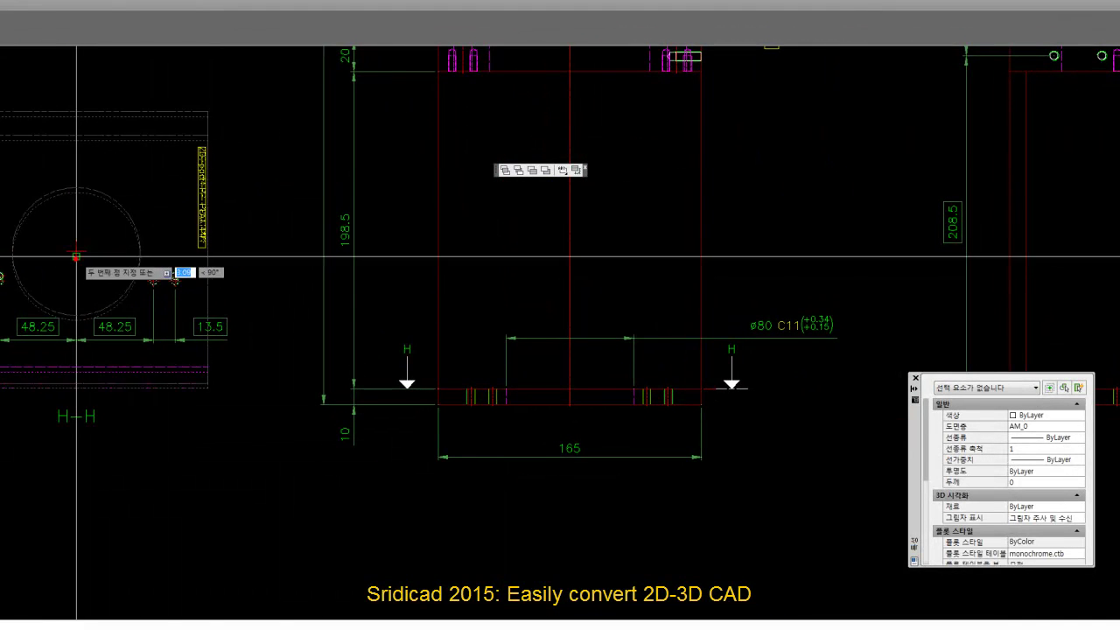
click(570, 387)
key(Escape)
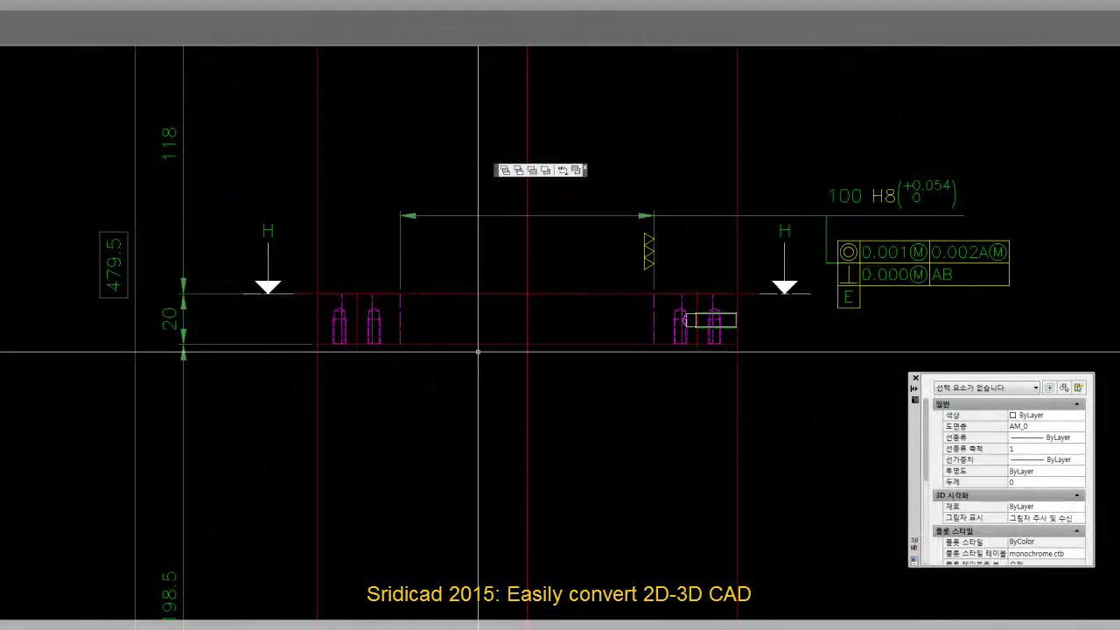
scroll(455, 329, up, 1)
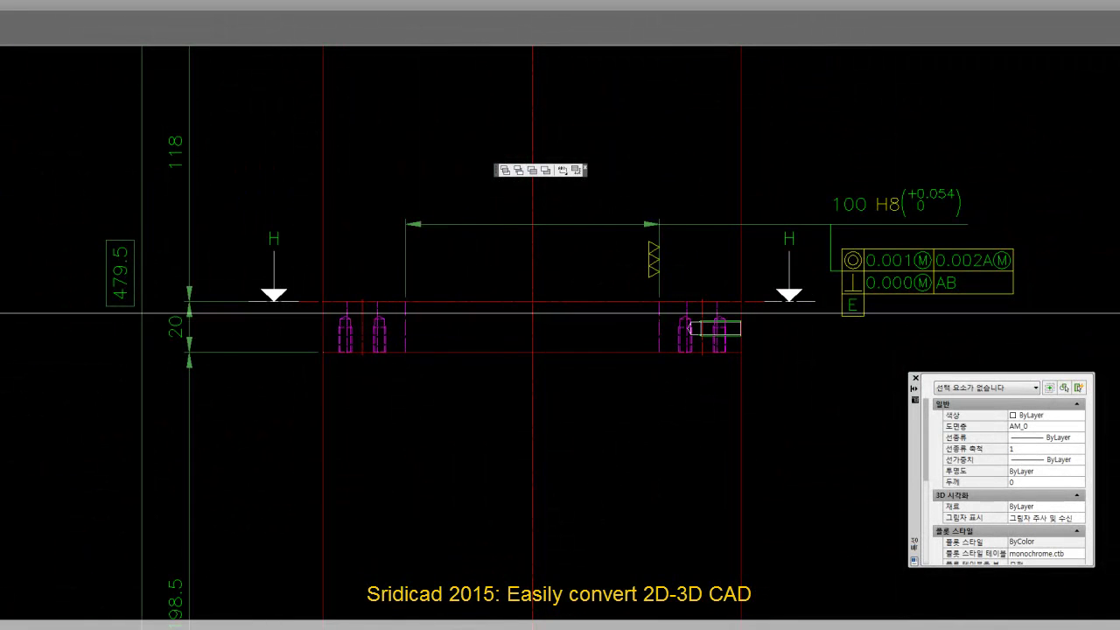
scroll(415, 395, up, 1)
scroll(368, 362, up, 3)
scroll(443, 405, up, 1)
scroll(443, 405, up, 2)
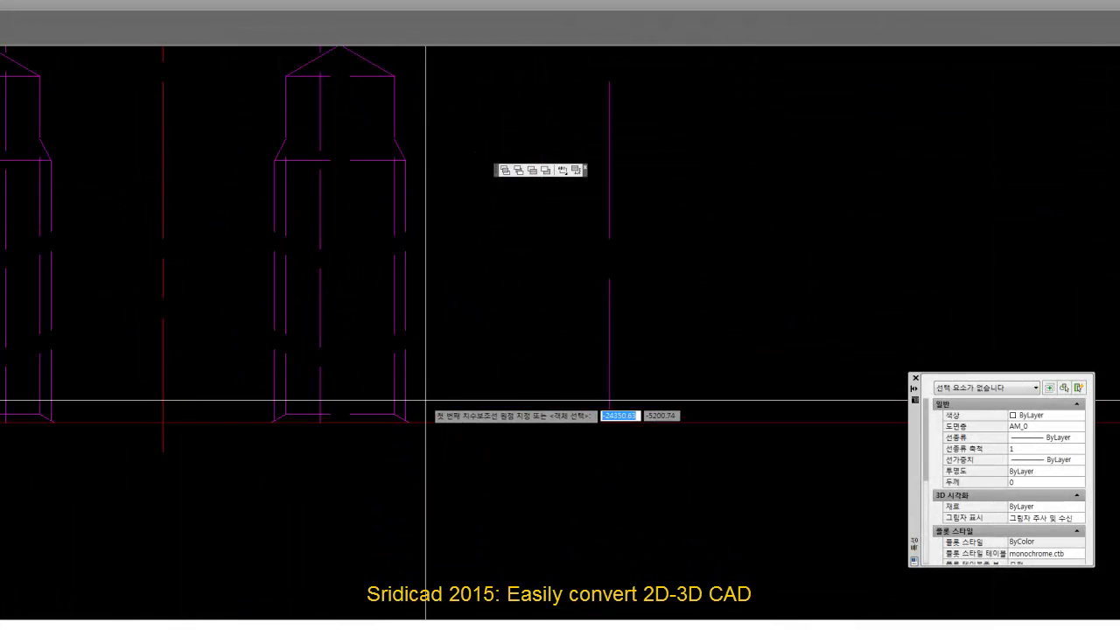
Step: Dimension the bolt hole with a 5 horizontal and a 10 vertical dimension
click(408, 164)
scroll(307, 168, down, 3)
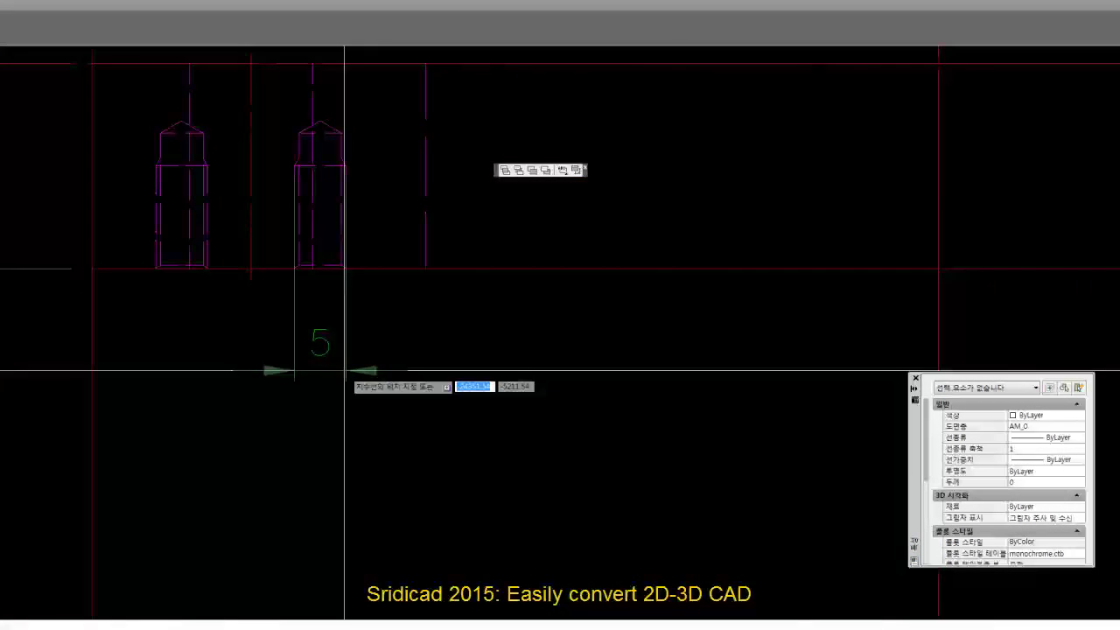
click(343, 372)
right_click(387, 317)
click(405, 322)
scroll(332, 175, up, 2)
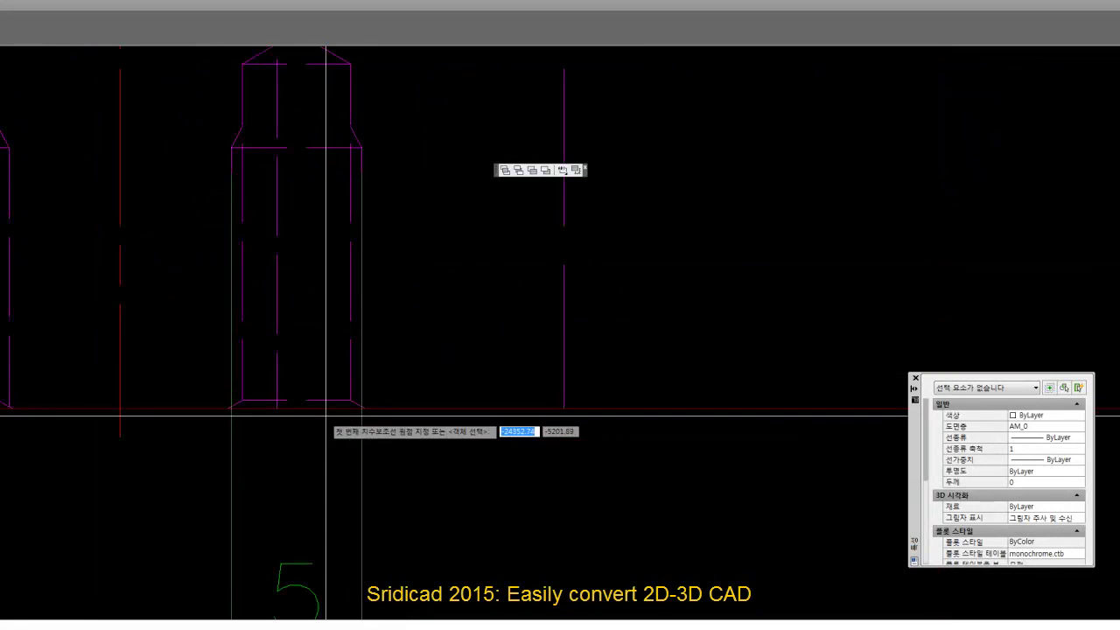
click(361, 147)
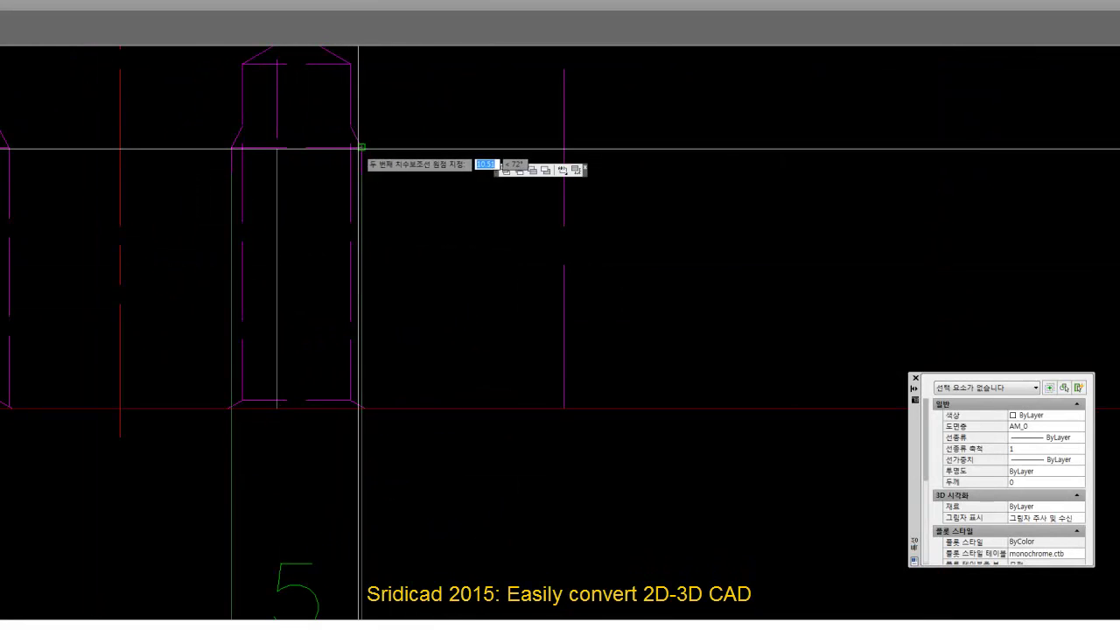
scroll(451, 245, down, 3)
click(549, 258)
Step: Start a 13.2 depth dimension on the hole, then cancel that first attempt
right_click(549, 257)
click(542, 253)
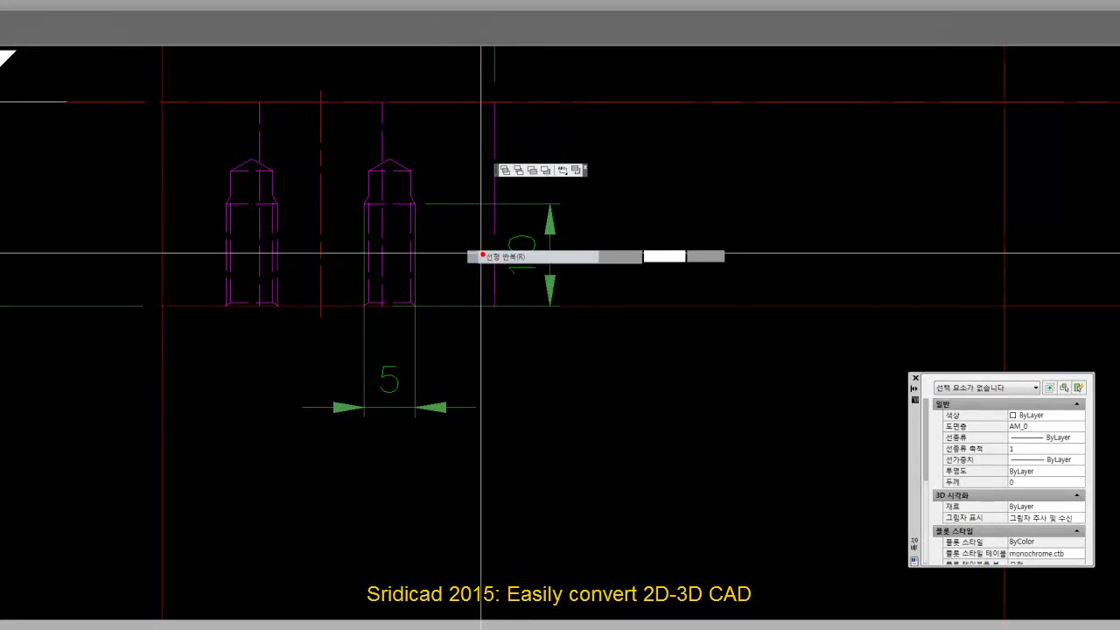
click(411, 171)
scroll(409, 170, up, 2)
click(389, 307)
scroll(520, 286, down, 2)
right_click(575, 244)
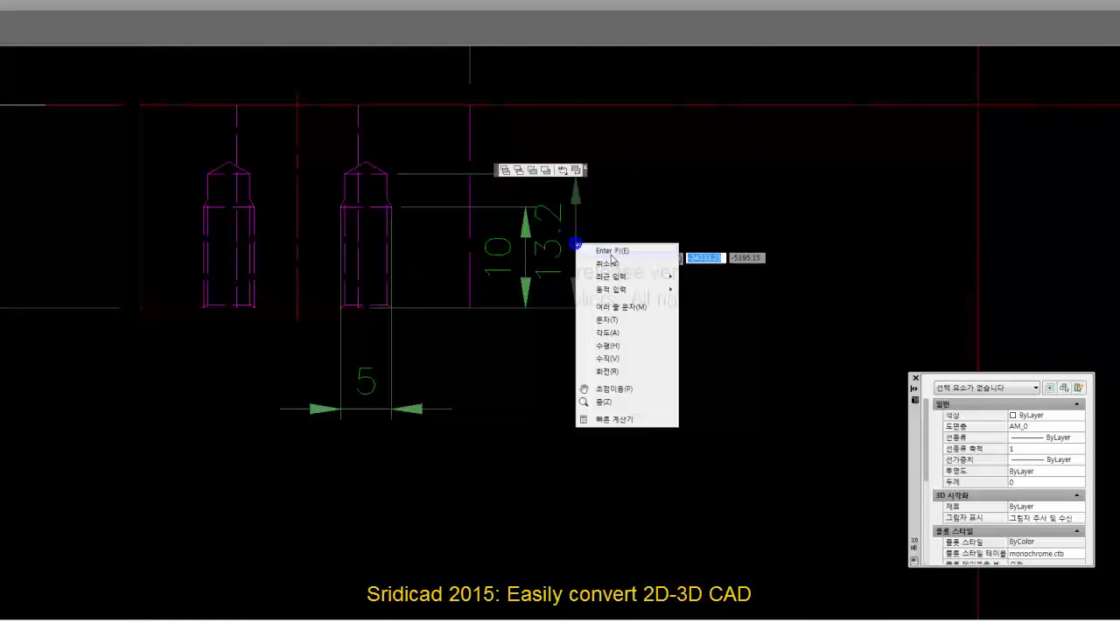
click(610, 264)
Step: Place the 13.2 hole-depth dimension beside the 10
right_click(608, 257)
click(623, 262)
click(387, 174)
scroll(376, 305, up, 4)
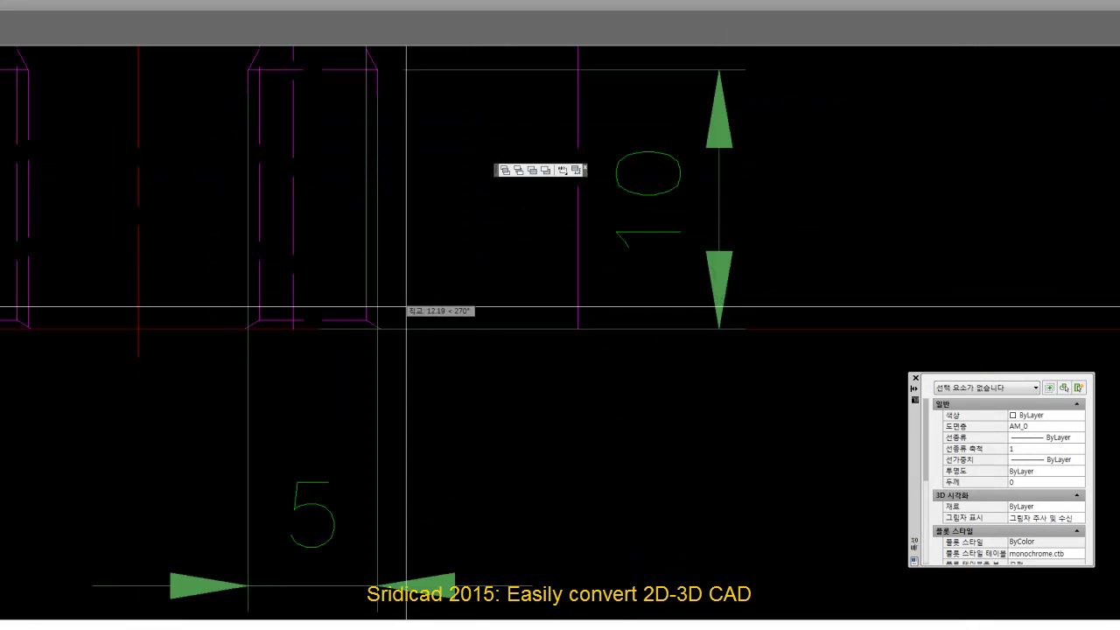
scroll(379, 328, up, 2)
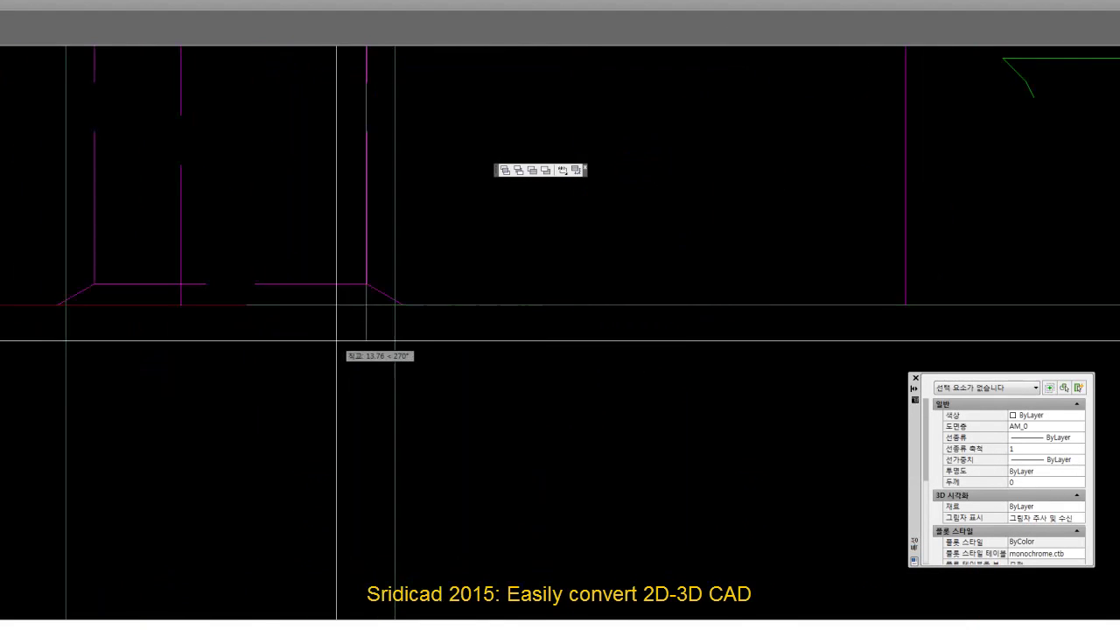
click(406, 305)
scroll(324, 323, down, 6)
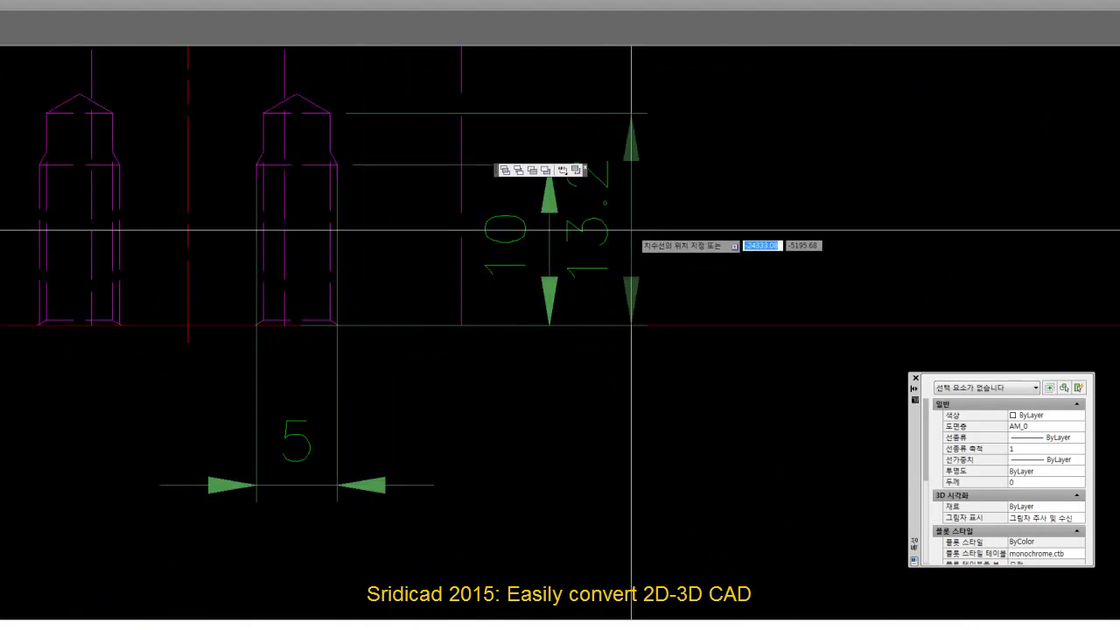
click(668, 221)
Step: Pan over to the datum and tolerance frame area of the drawing
scroll(398, 265, down, 3)
middle_drag(565, 295, 622, 163)
scroll(623, 163, up, 2)
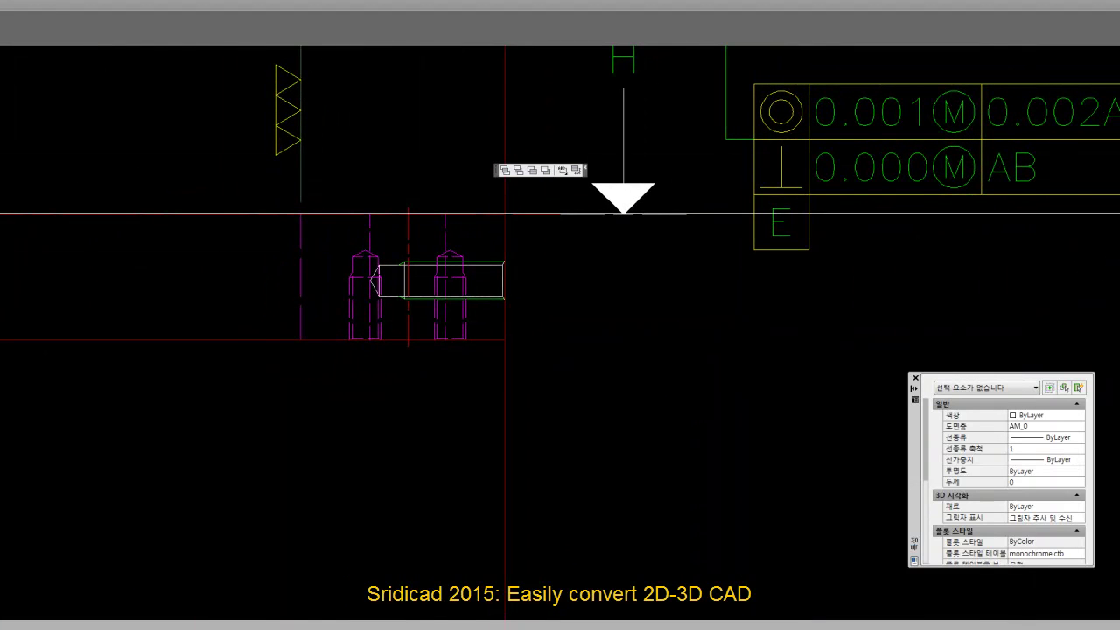
click(224, 424)
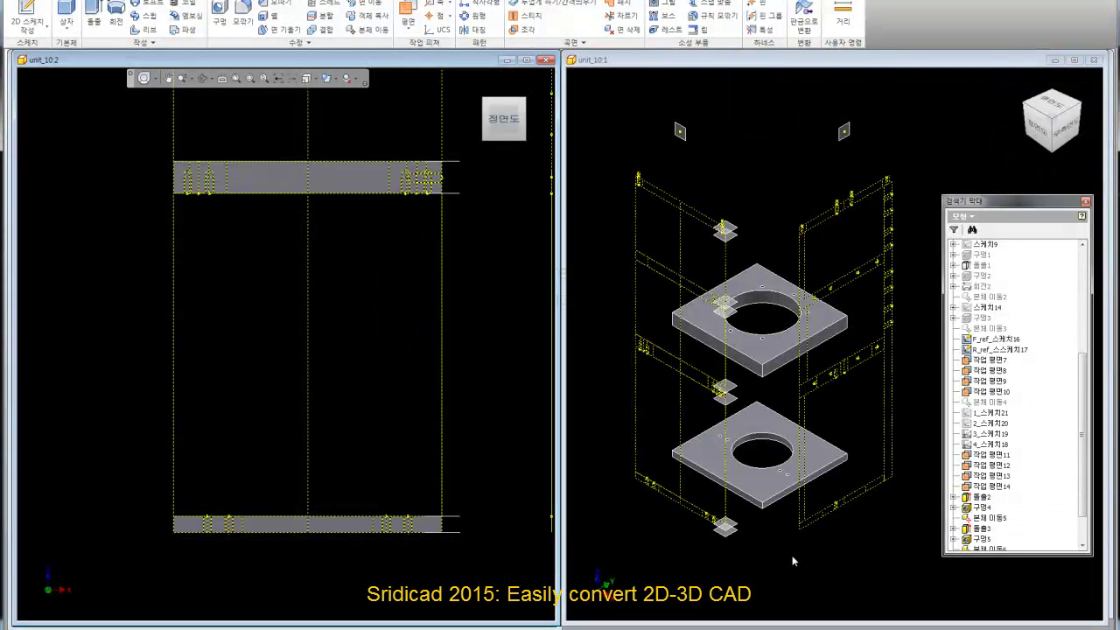
click(789, 554)
click(831, 417)
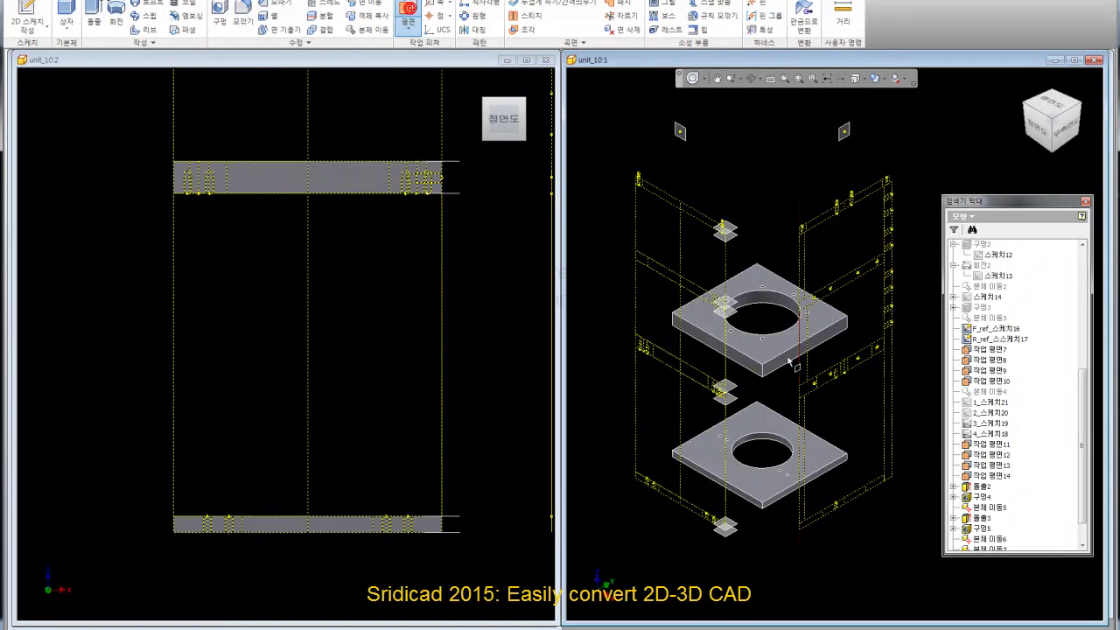
click(740, 404)
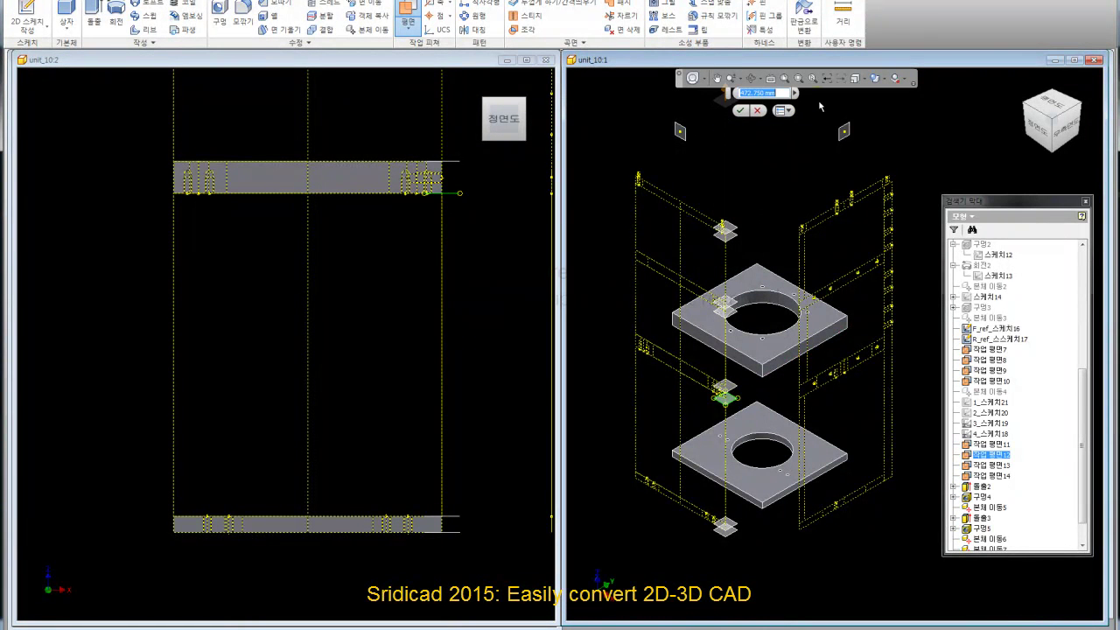
middle_drag(760, 165, 752, 271)
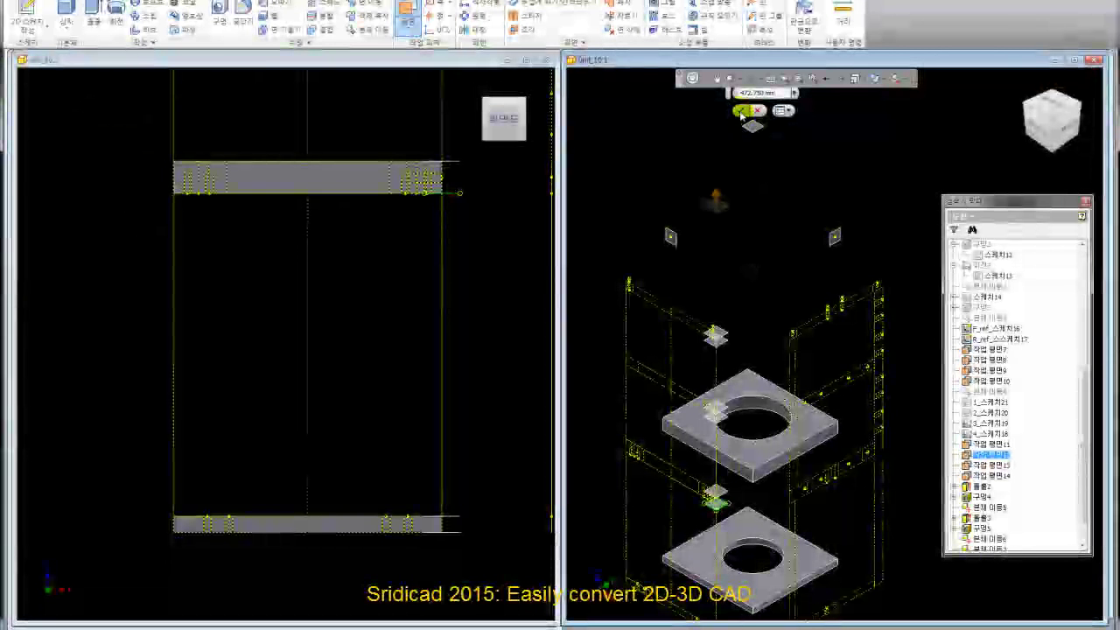
click(740, 112)
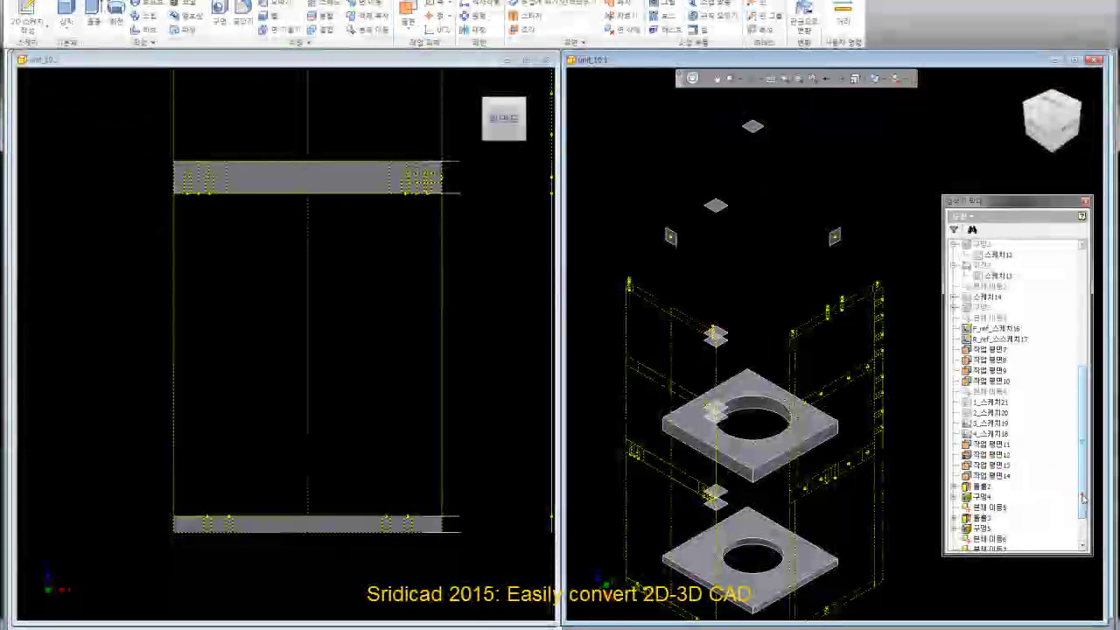
drag(1082, 497, 1081, 524)
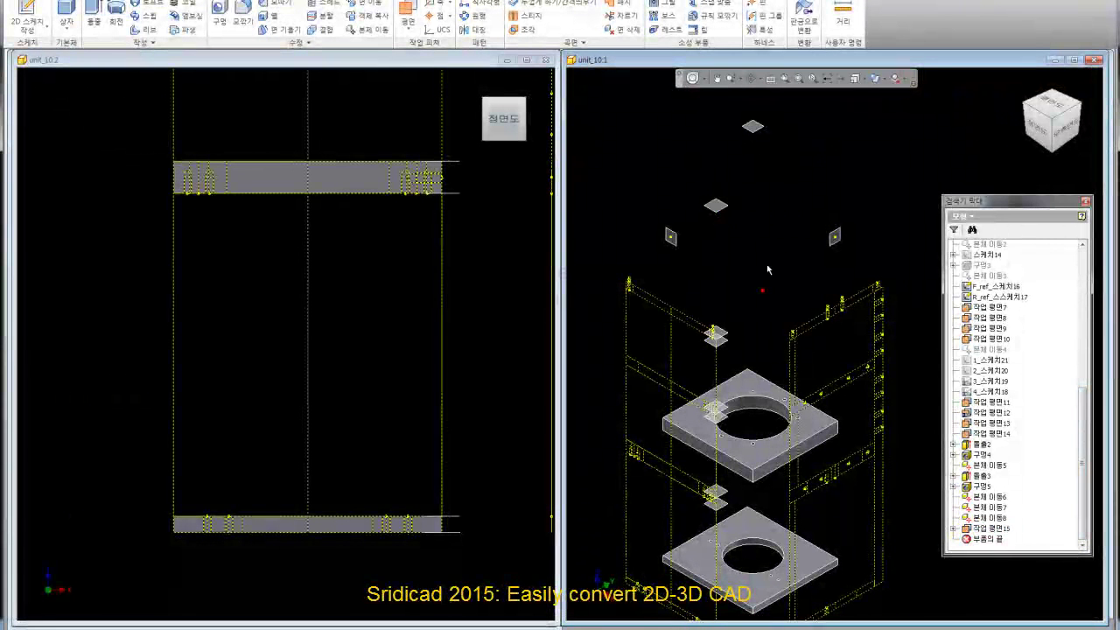
Step: Start a sketch on Work Plane 15 and launch Project Geometry in the left view
click(742, 203)
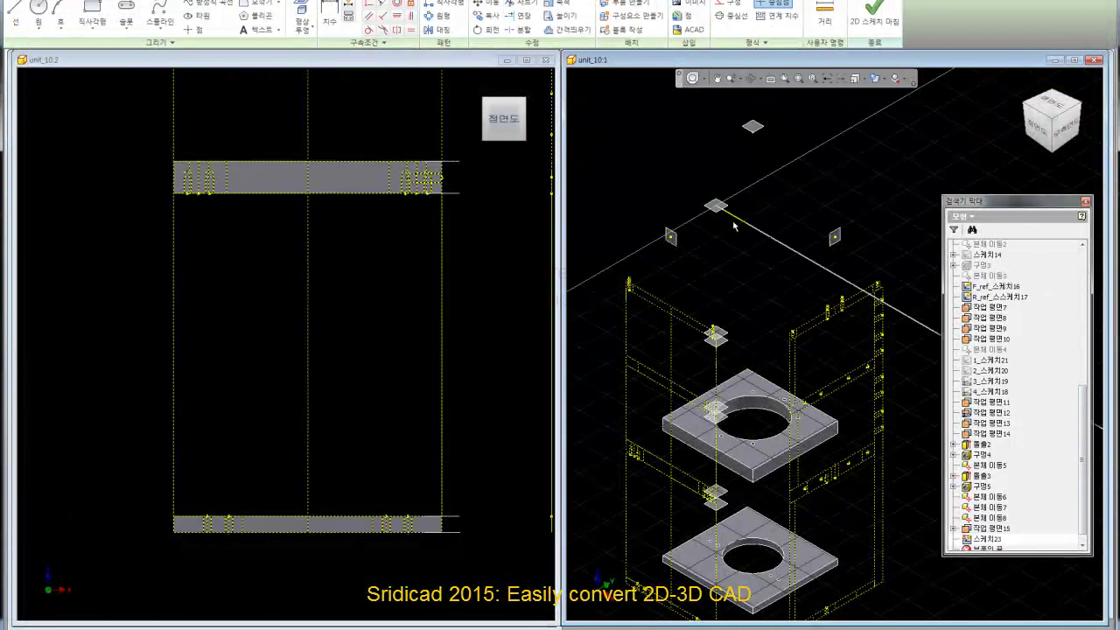
click(390, 310)
scroll(295, 183, up, 5)
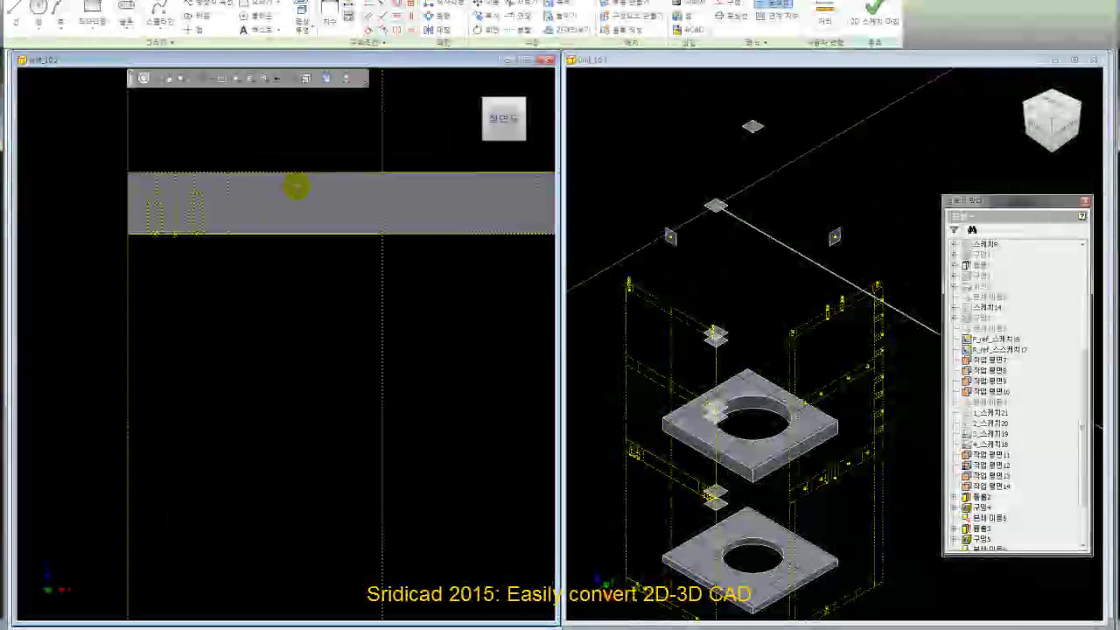
key(p)
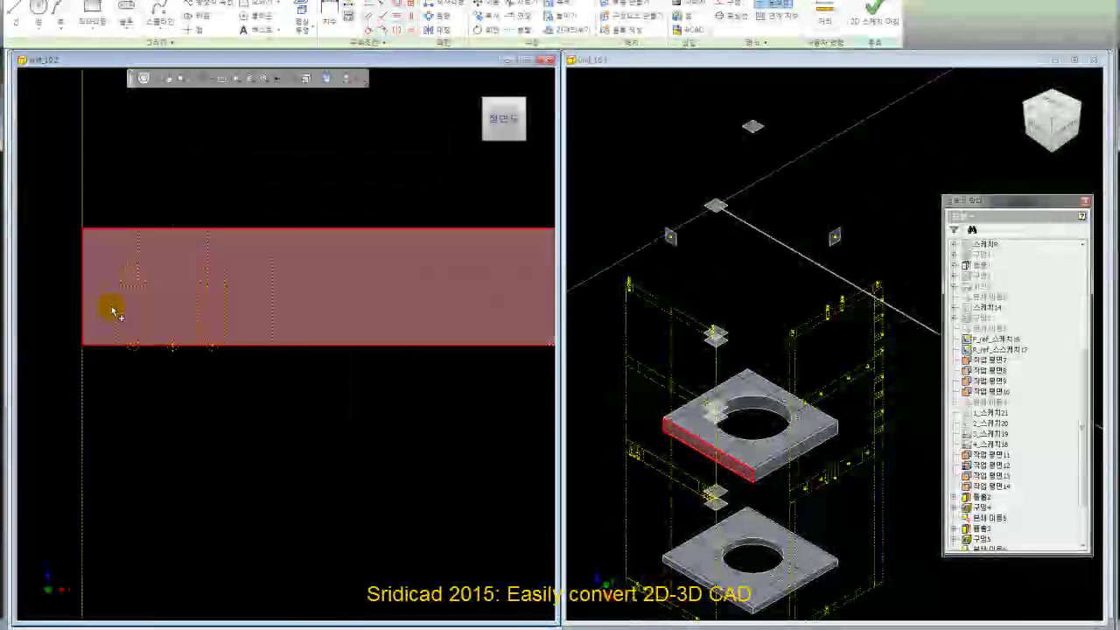
scroll(131, 288, up, 3)
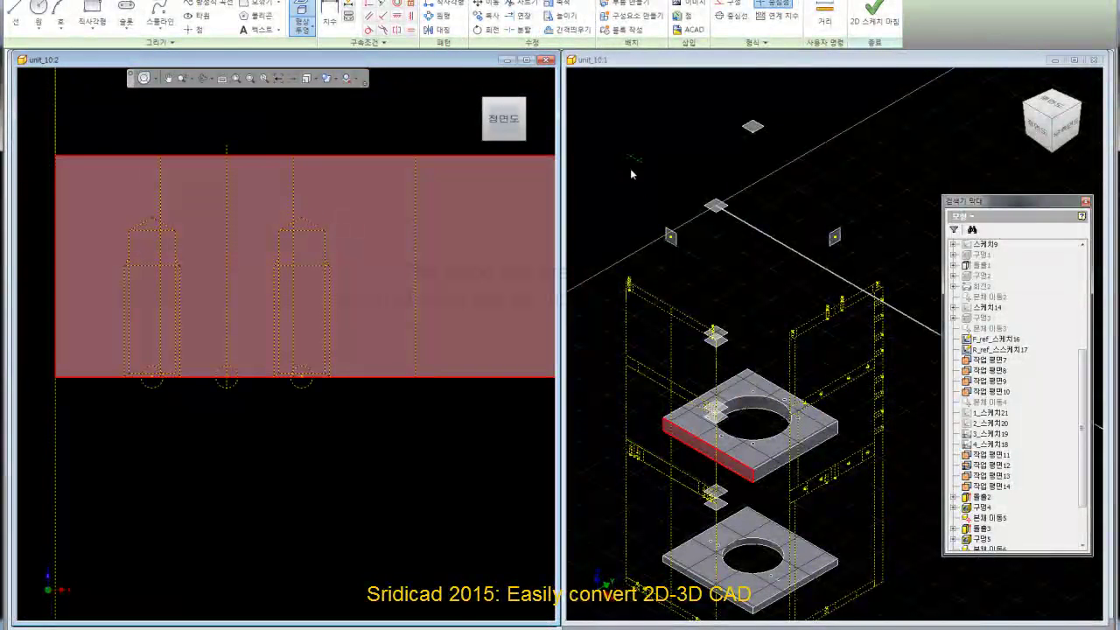
scroll(257, 444, down, 3)
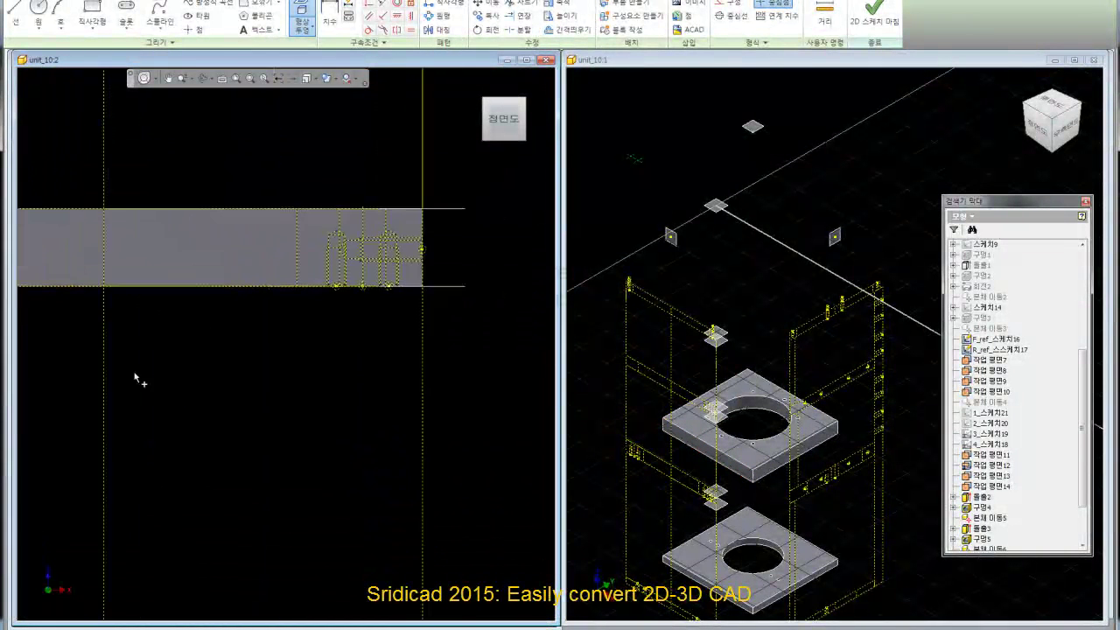
scroll(295, 287, up, 3)
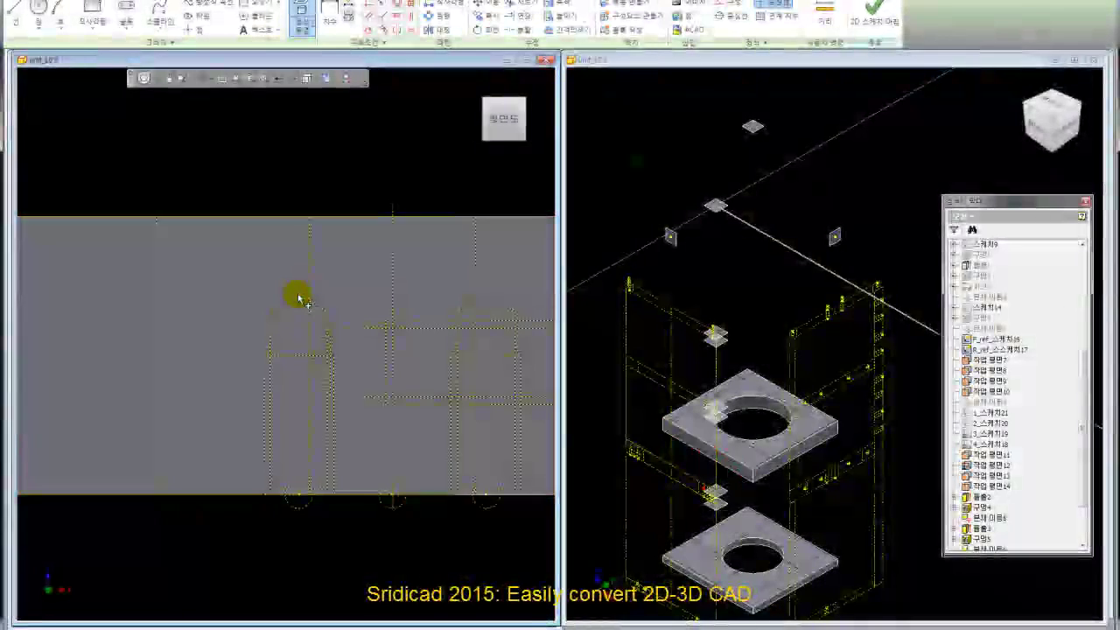
Step: Project the plate band from the left view into the new sketch
click(487, 294)
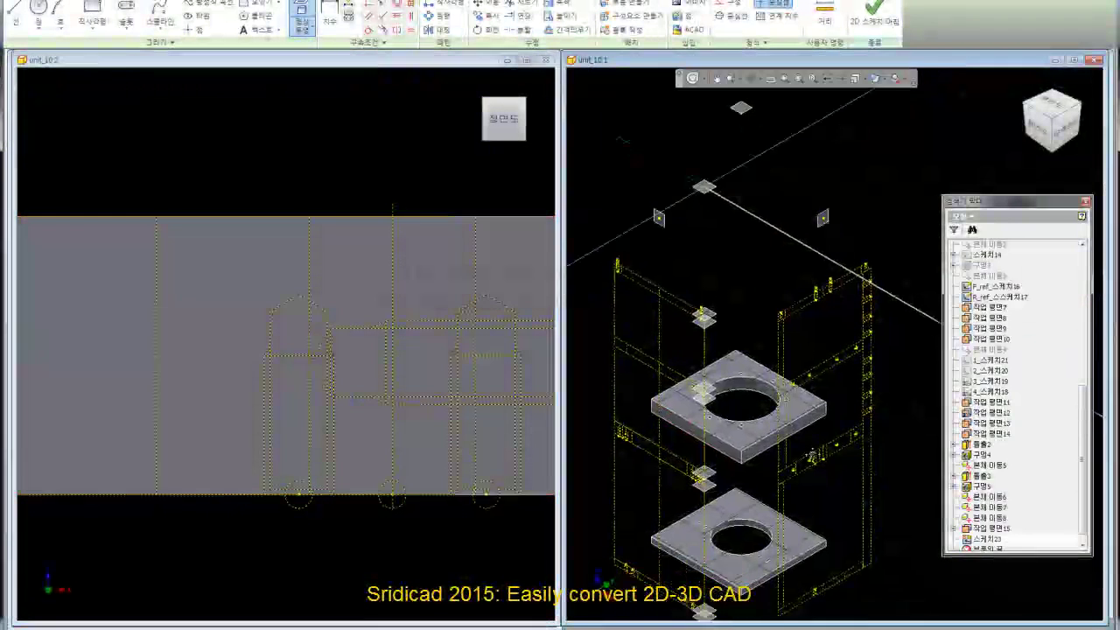
scroll(821, 372, up, 3)
scroll(792, 437, up, 2)
scroll(792, 438, up, 3)
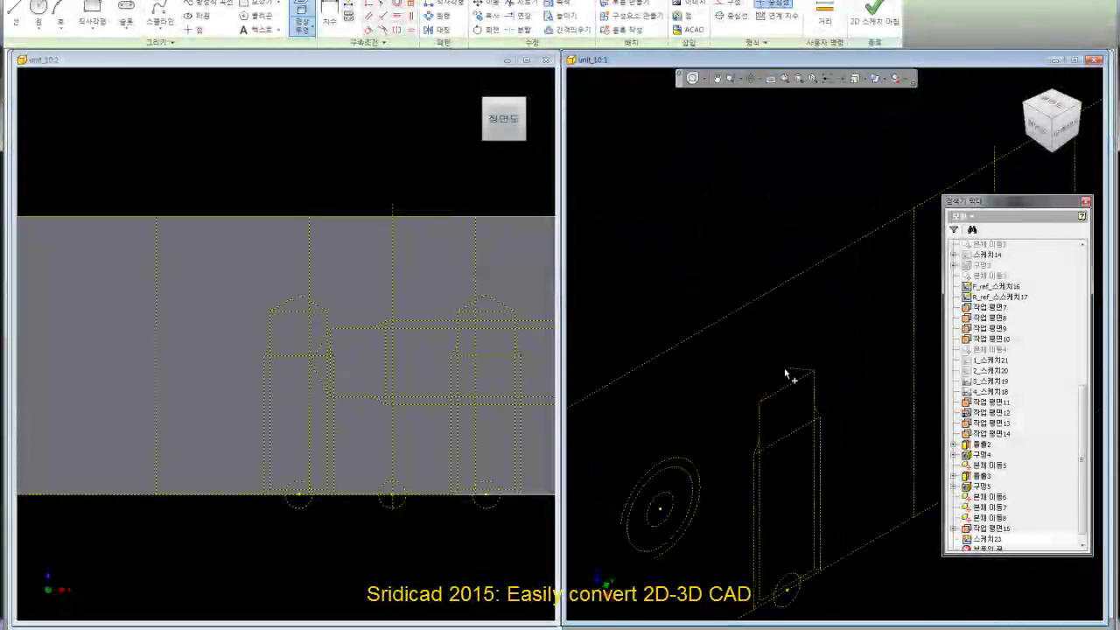
scroll(790, 374, down, 3)
scroll(752, 350, down, 3)
scroll(717, 306, down, 2)
scroll(691, 278, down, 2)
scroll(687, 276, up, 2)
scroll(665, 272, up, 2)
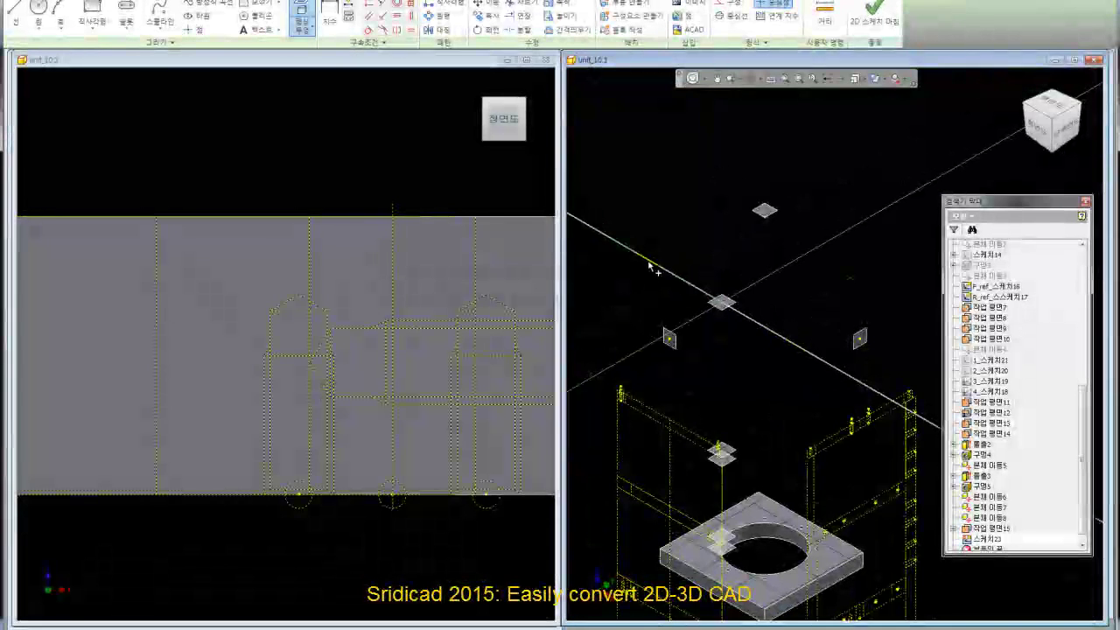
Step: Draw a two-point rectangle of 134.5 by 134 mm above the frame
click(92, 11)
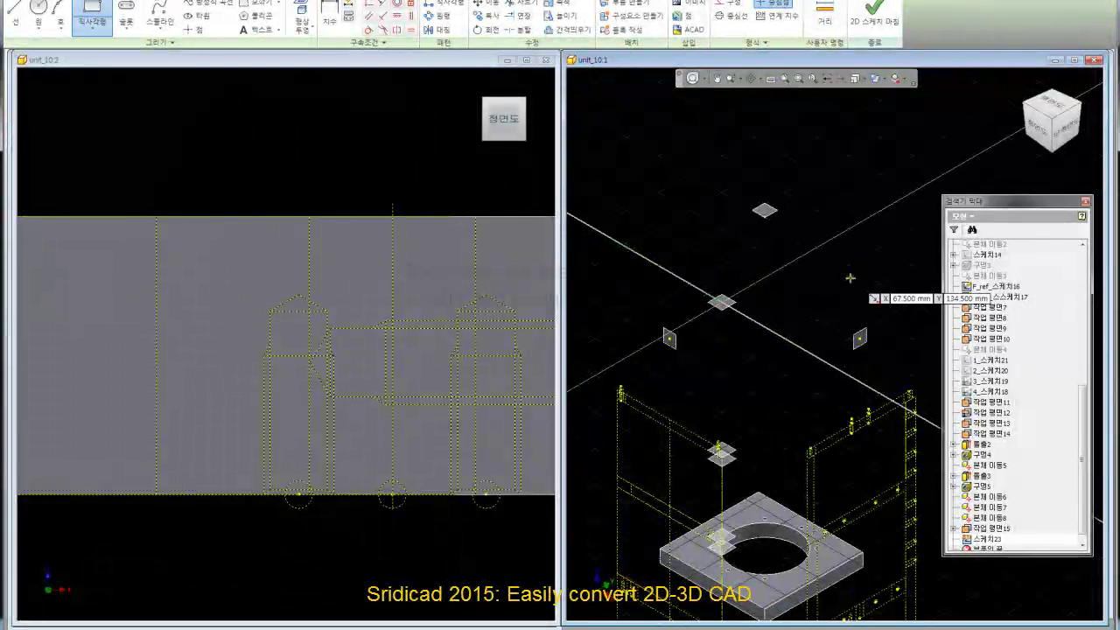
click(849, 277)
scroll(714, 284, up, 3)
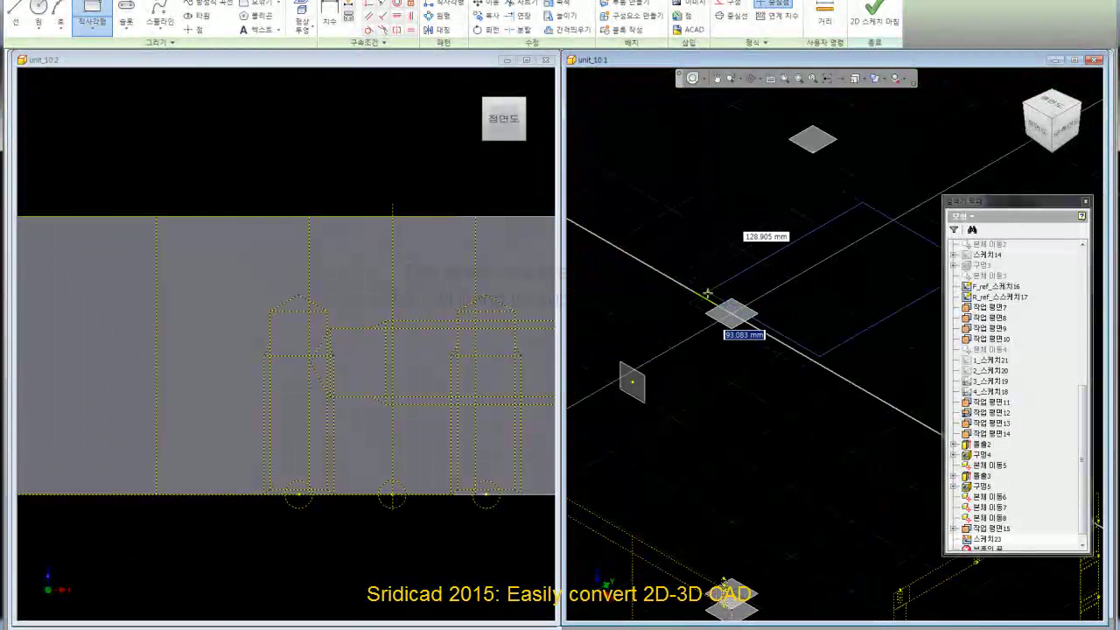
click(726, 320)
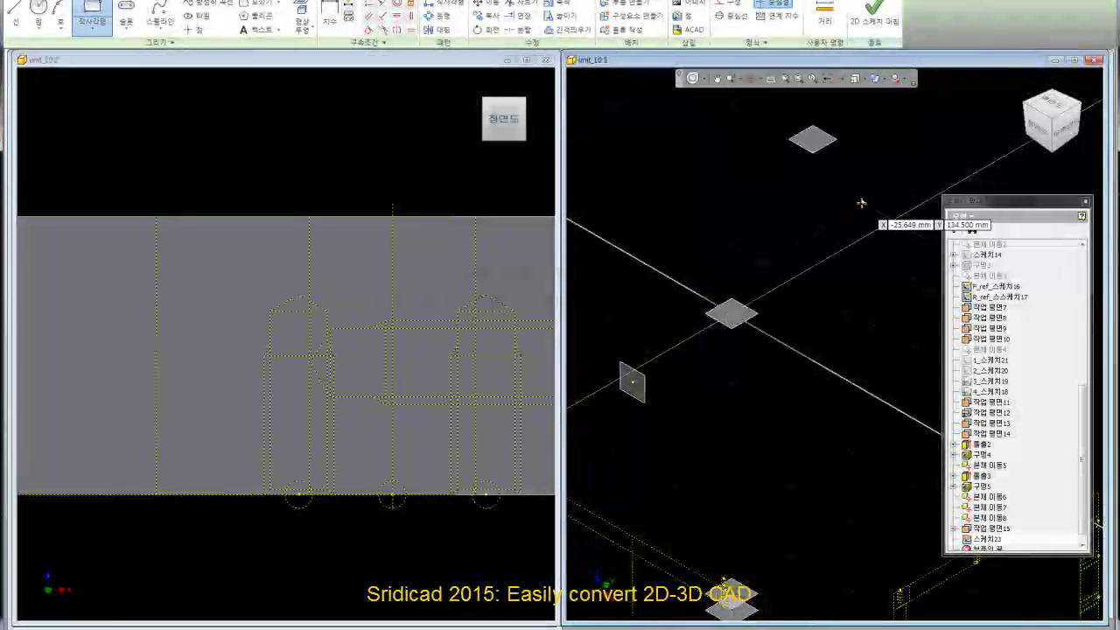
middle_drag(855, 211, 917, 268)
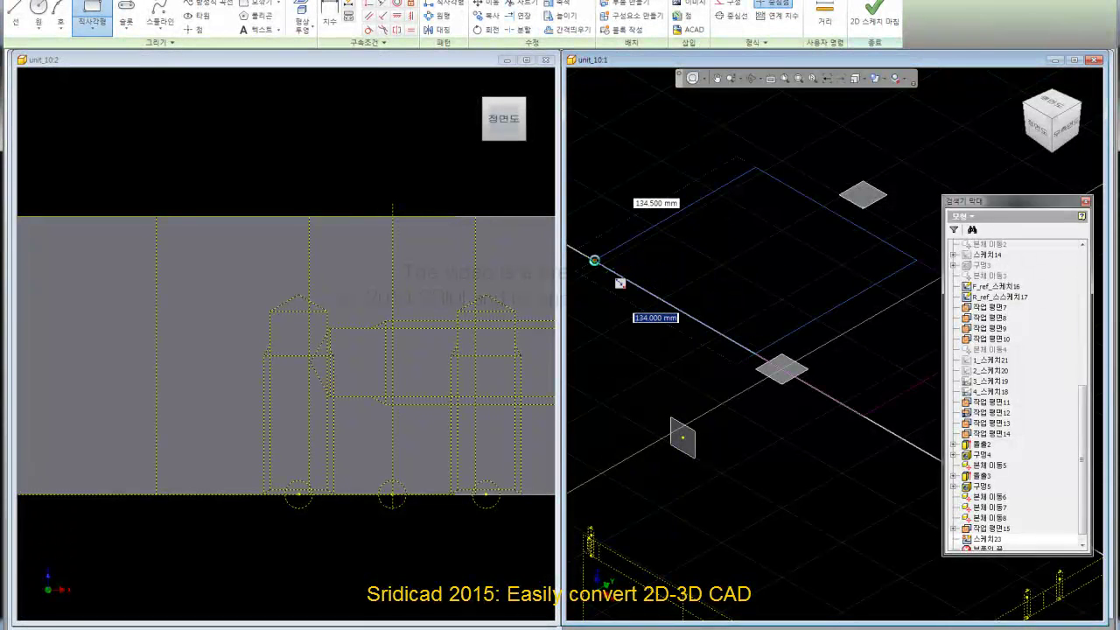
click(594, 261)
Step: Cancel the second rectangle started at a new corner and leave the rectangle tool
click(610, 272)
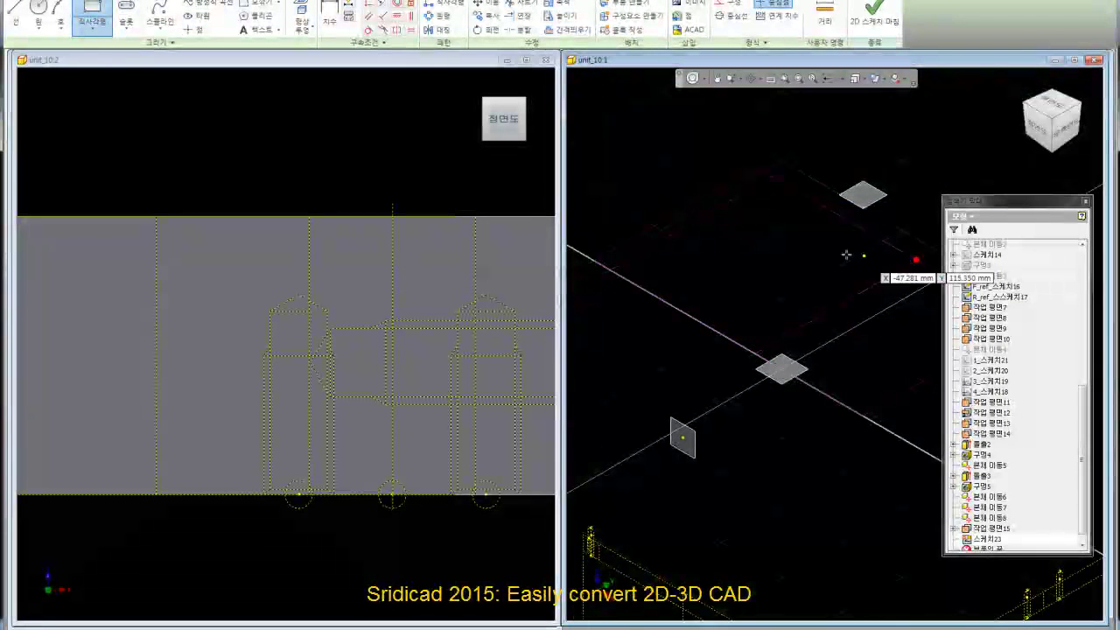
scroll(796, 260, down, 2)
right_click(844, 295)
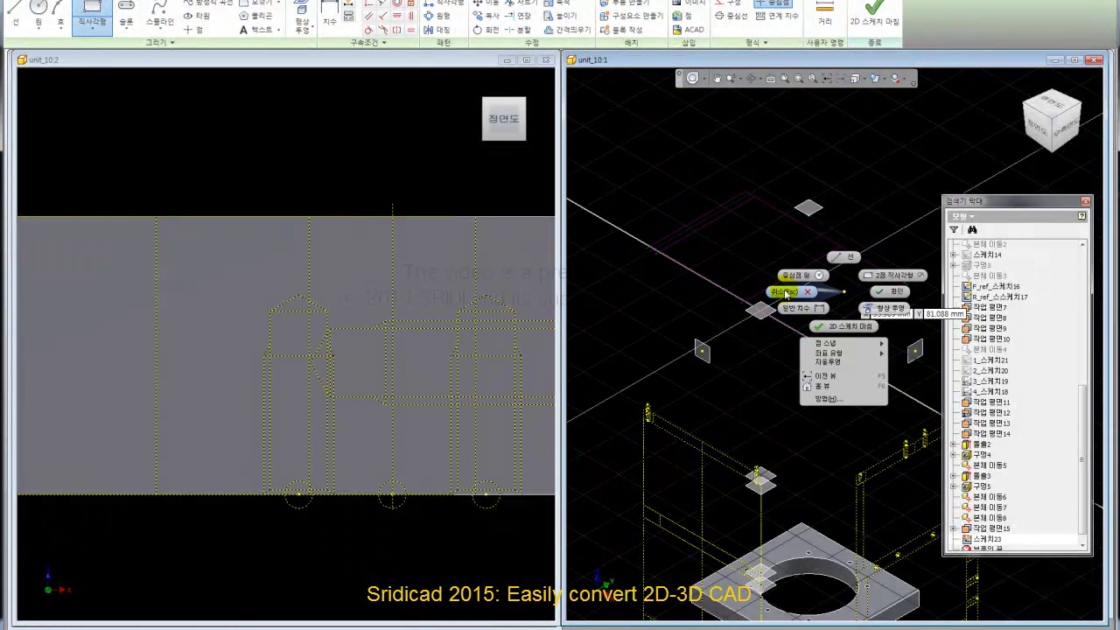
click(785, 294)
right_click(728, 177)
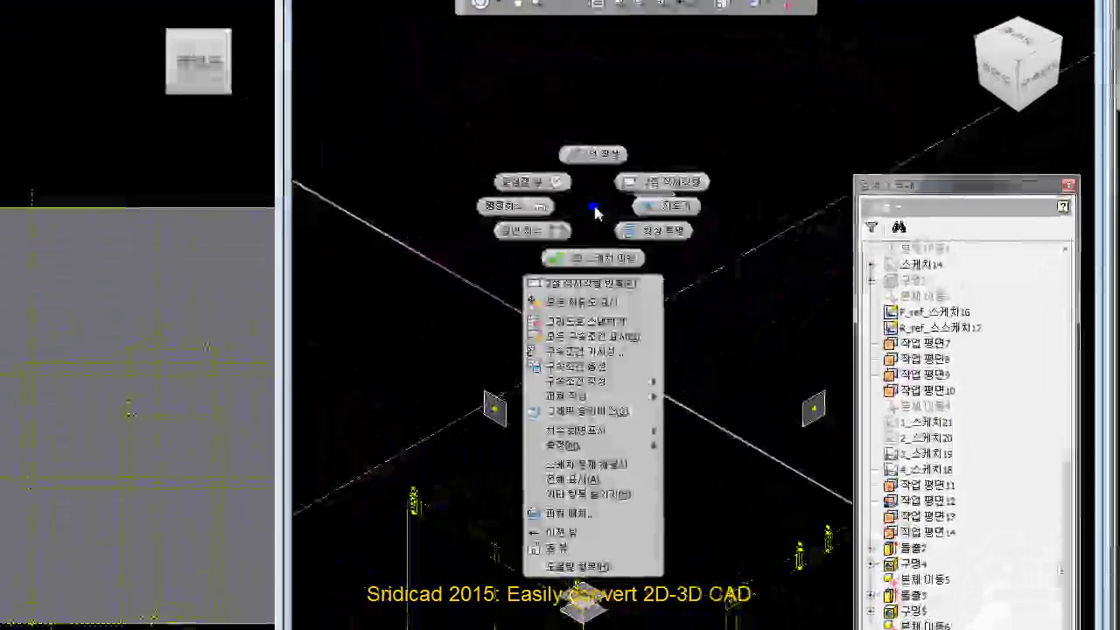
click(530, 207)
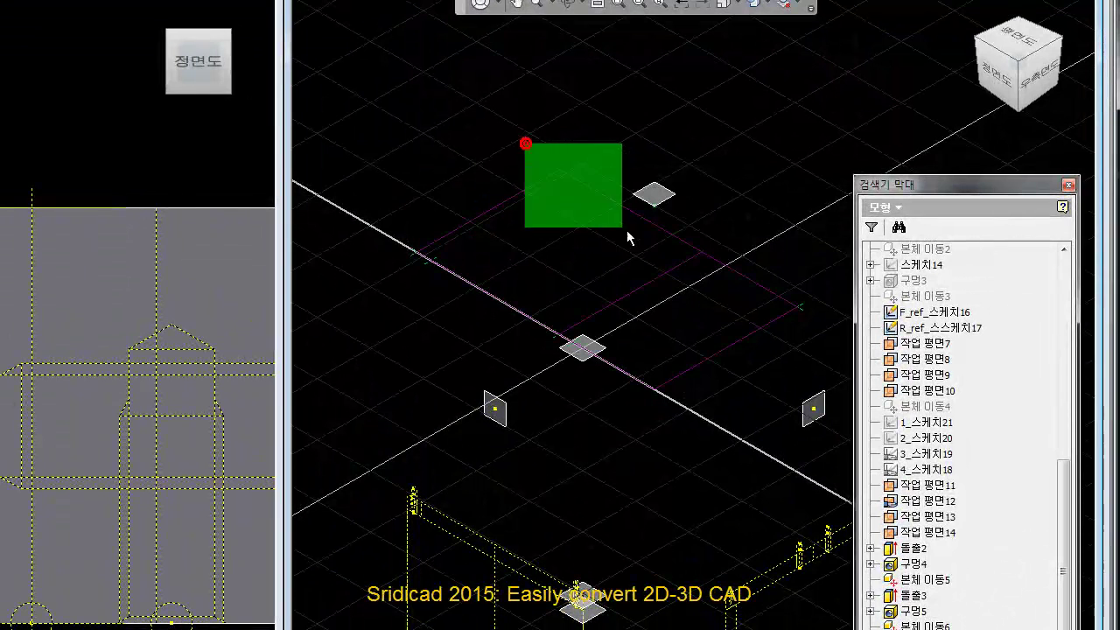
click(574, 226)
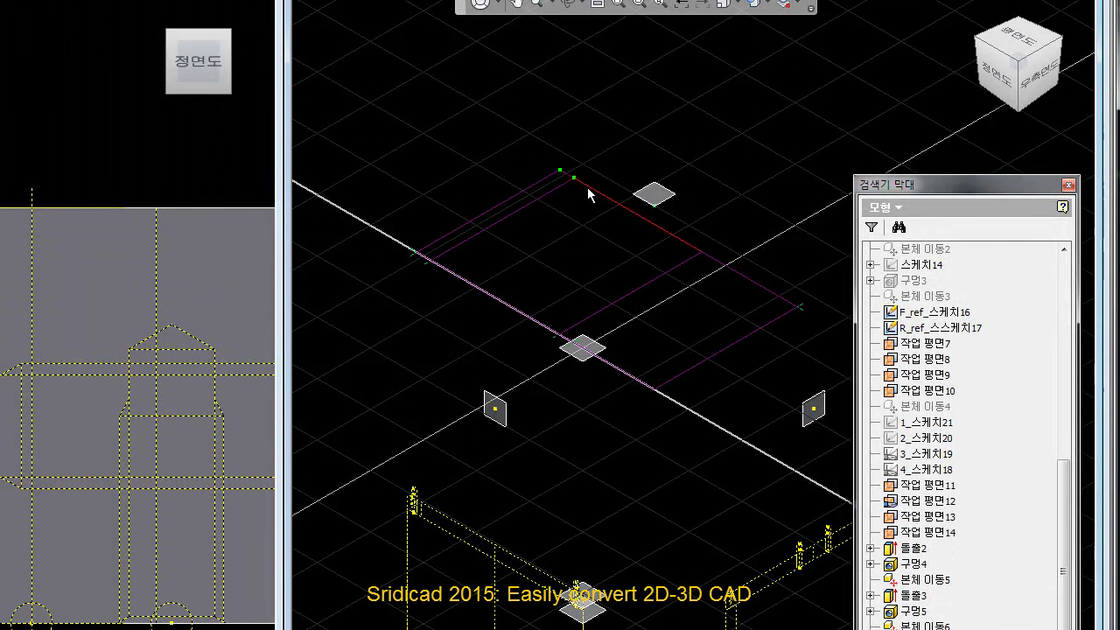
click(690, 115)
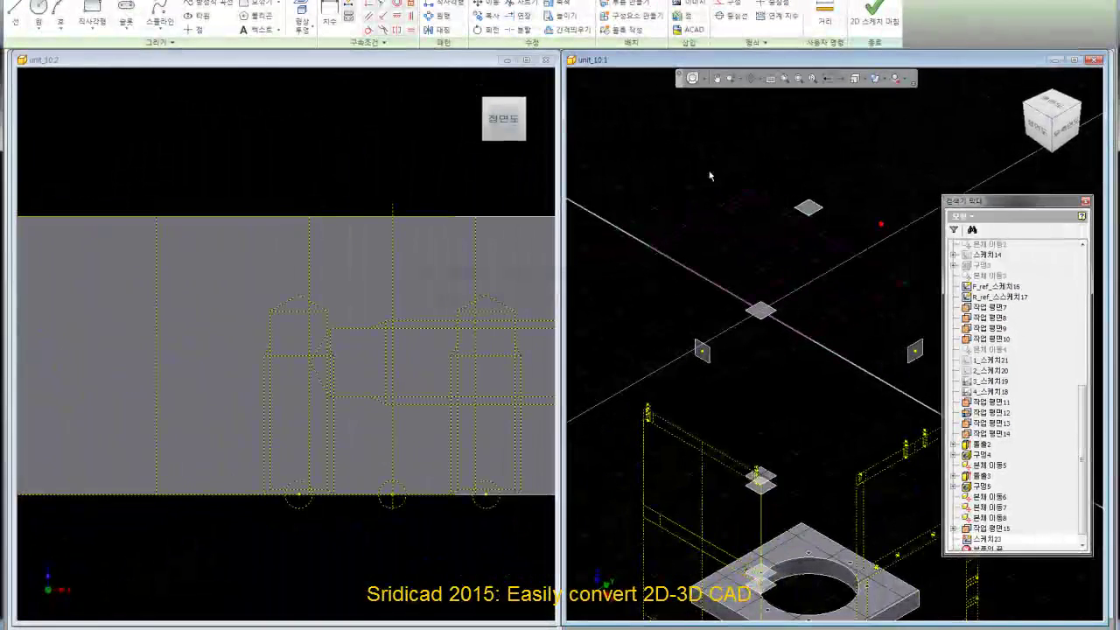
Step: Start a rectangle above the frame, then cancel the rectangle command
click(92, 9)
scroll(901, 279, up, 3)
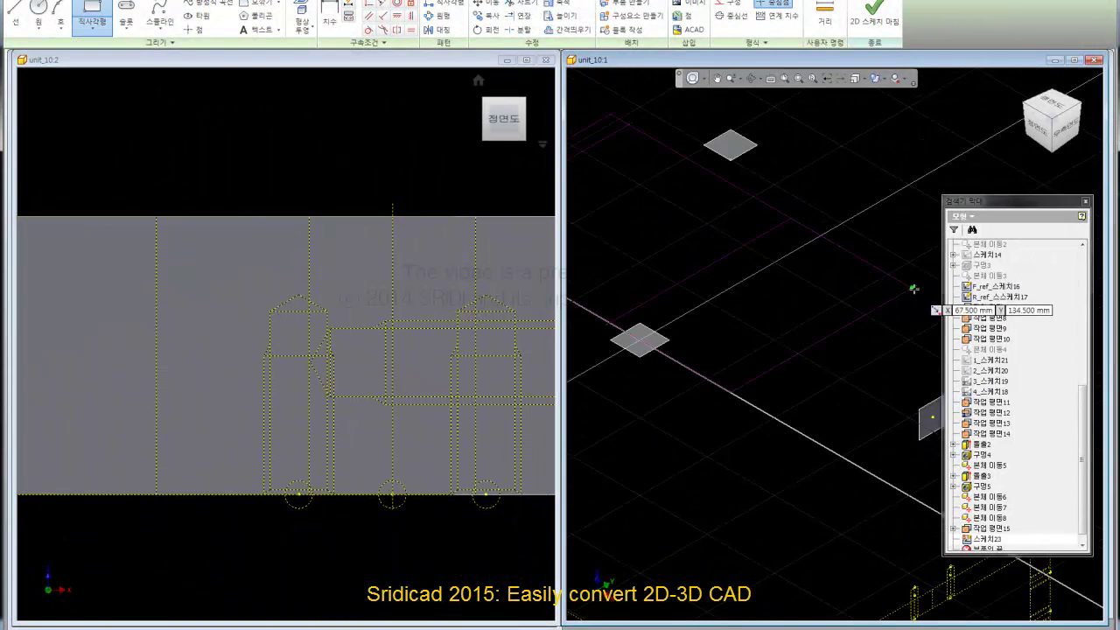
click(912, 289)
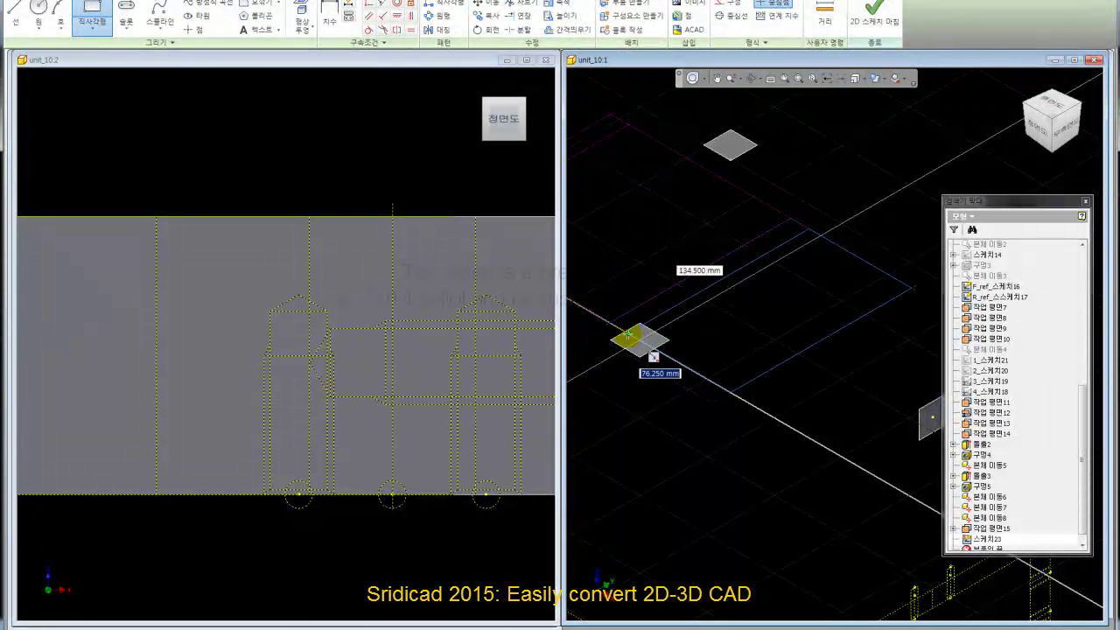
right_click(794, 278)
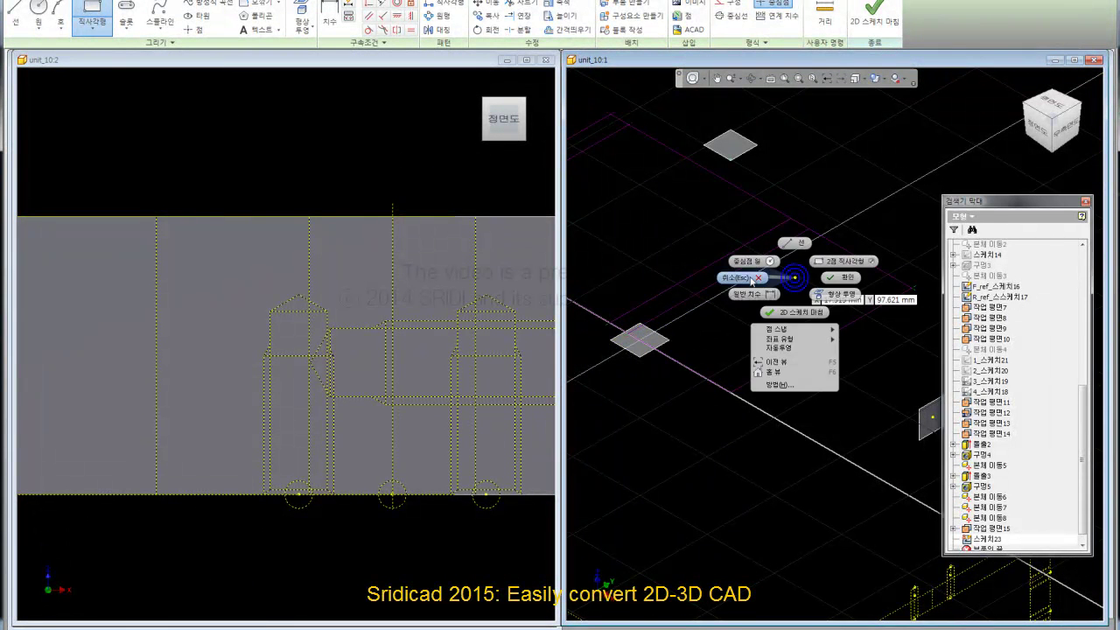
click(749, 278)
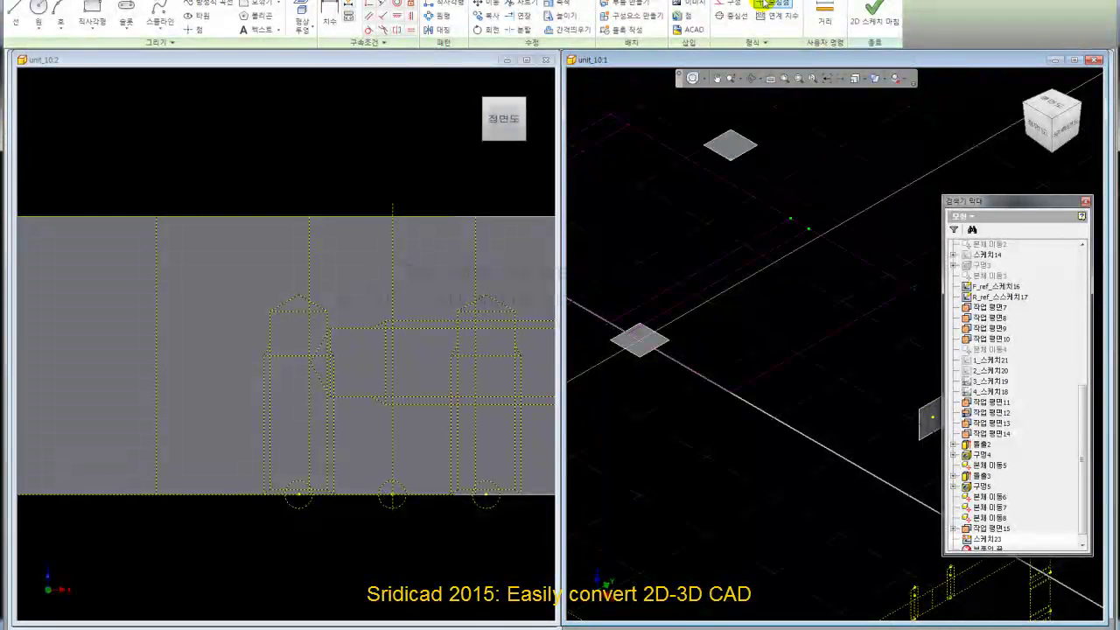
scroll(813, 227, down, 3)
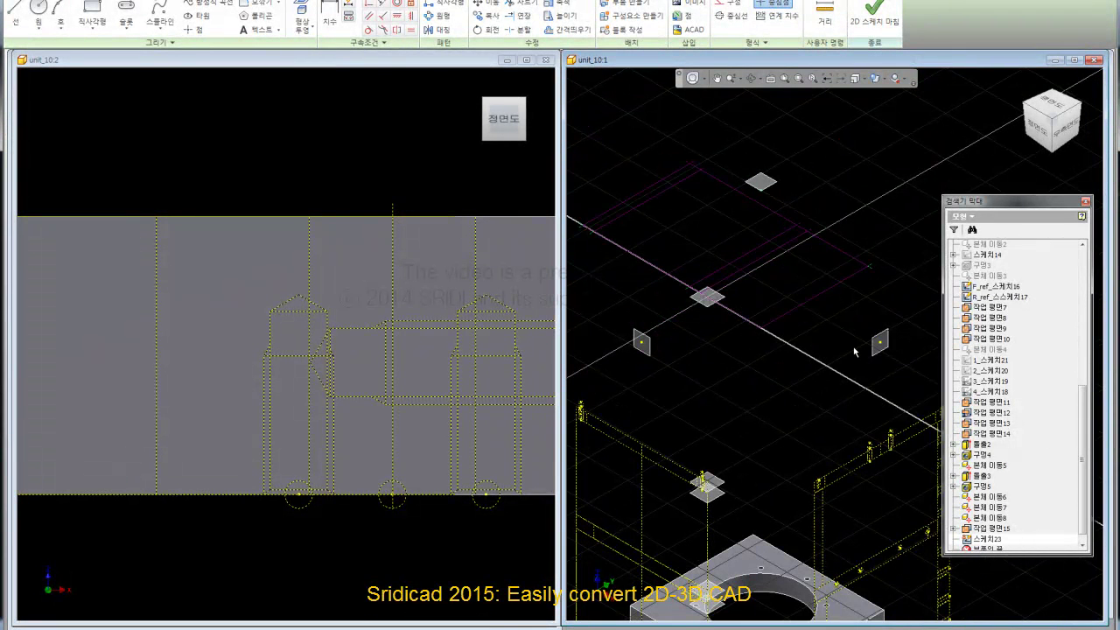
right_click(703, 232)
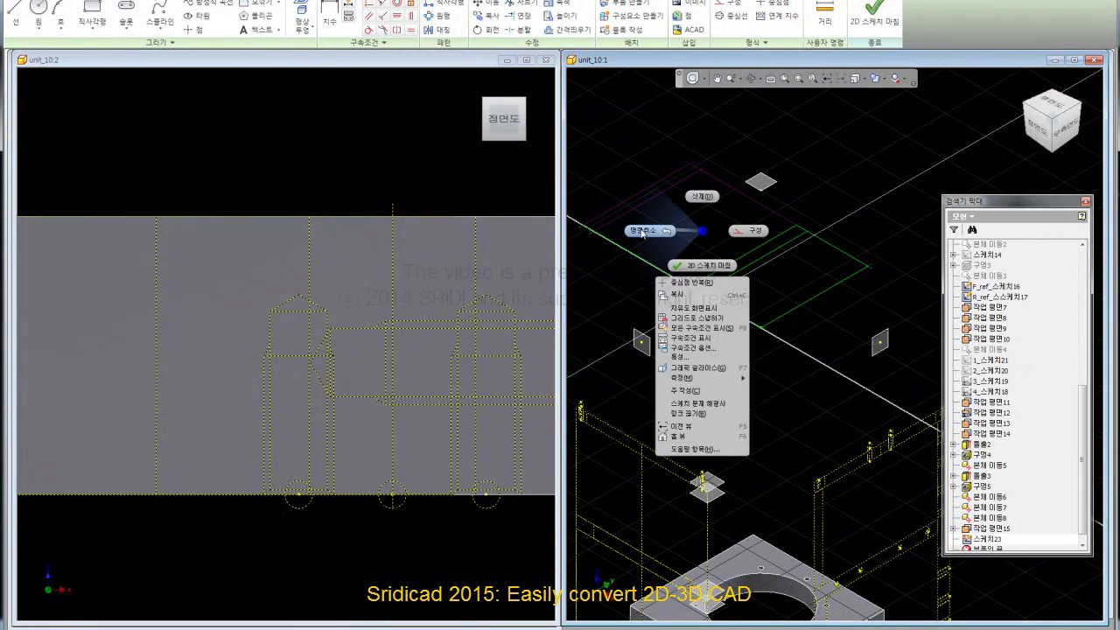
click(642, 232)
Step: Window-select the rectangle lines on 스케치23 and delete them
drag(733, 222, 626, 180)
right_click(711, 224)
click(770, 231)
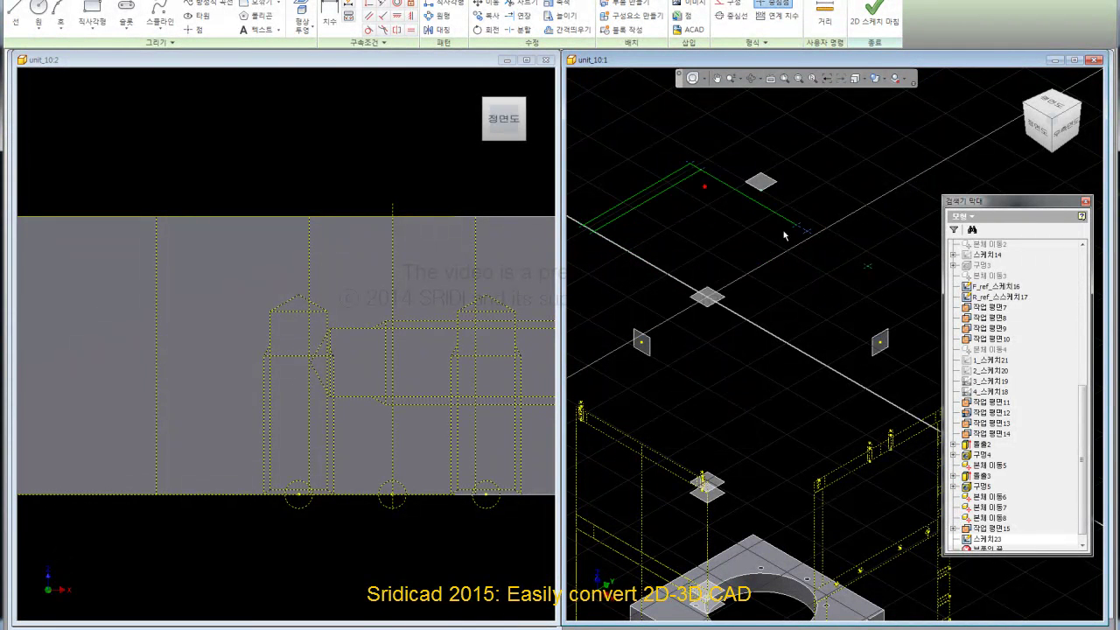
right_click(855, 210)
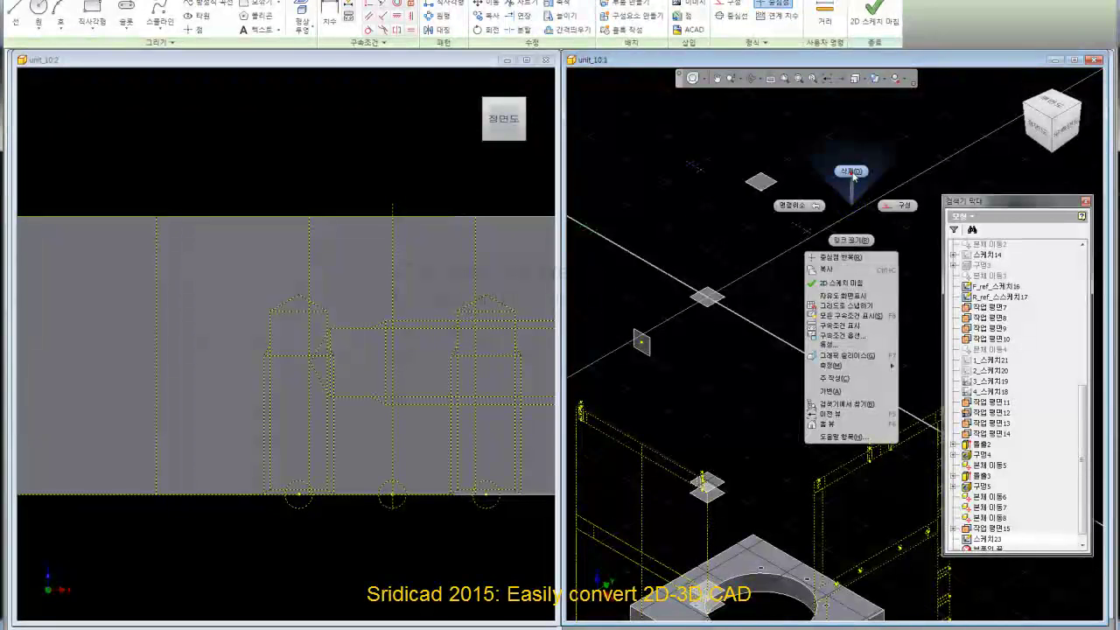
click(851, 174)
drag(640, 266, 583, 195)
right_click(627, 170)
click(628, 131)
scroll(690, 205, down, 3)
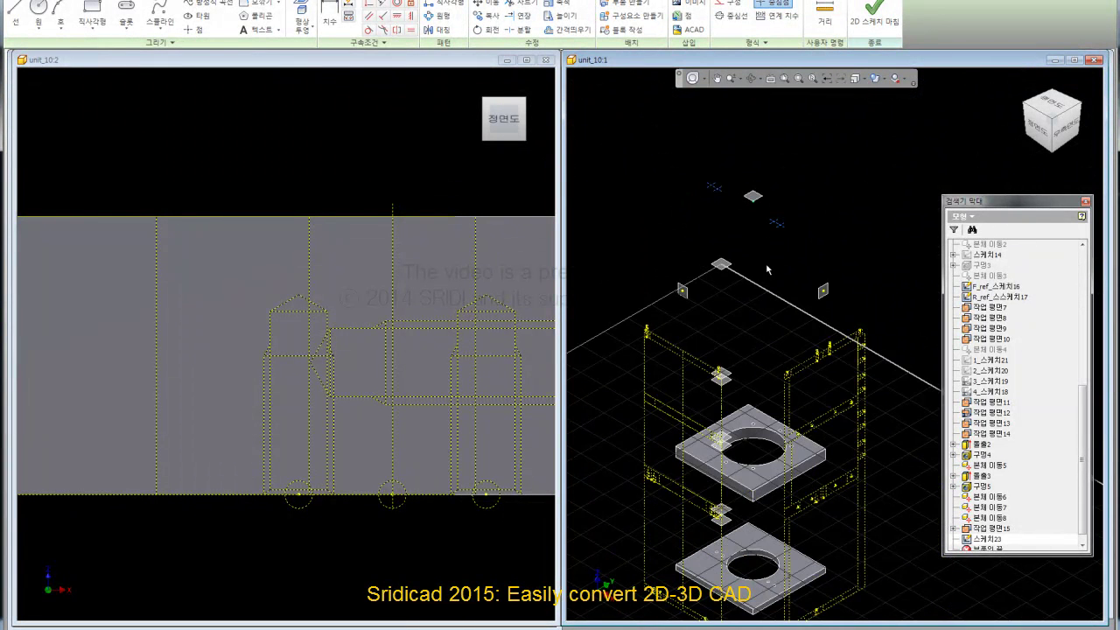
click(735, 266)
Step: Accept work plane 15's offset and zoom in on the upper plate with its large hole
click(735, 267)
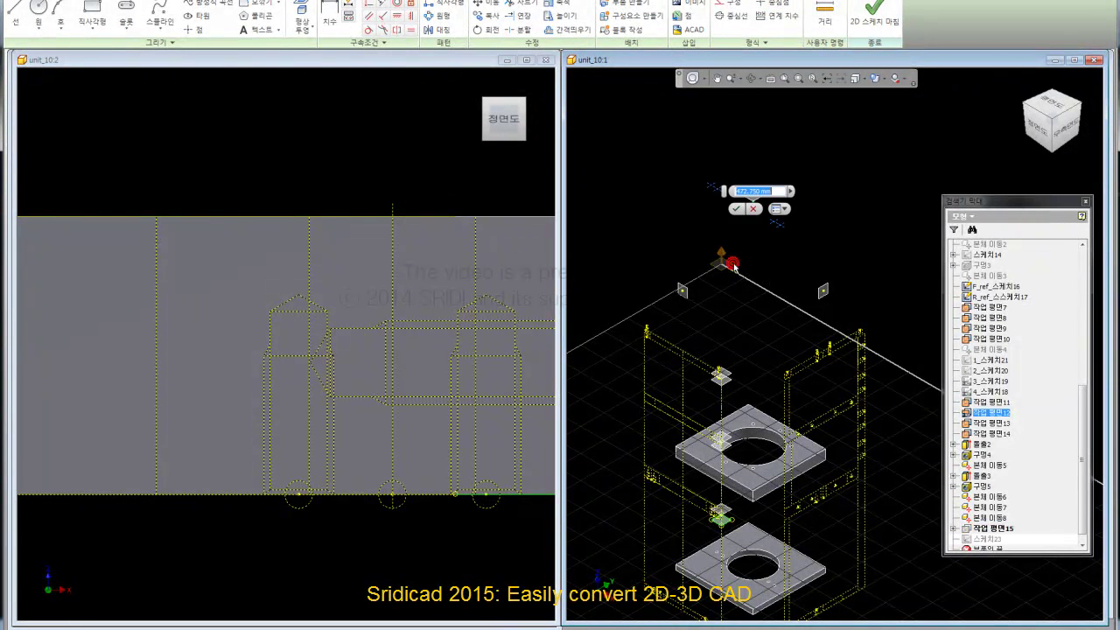
click(755, 209)
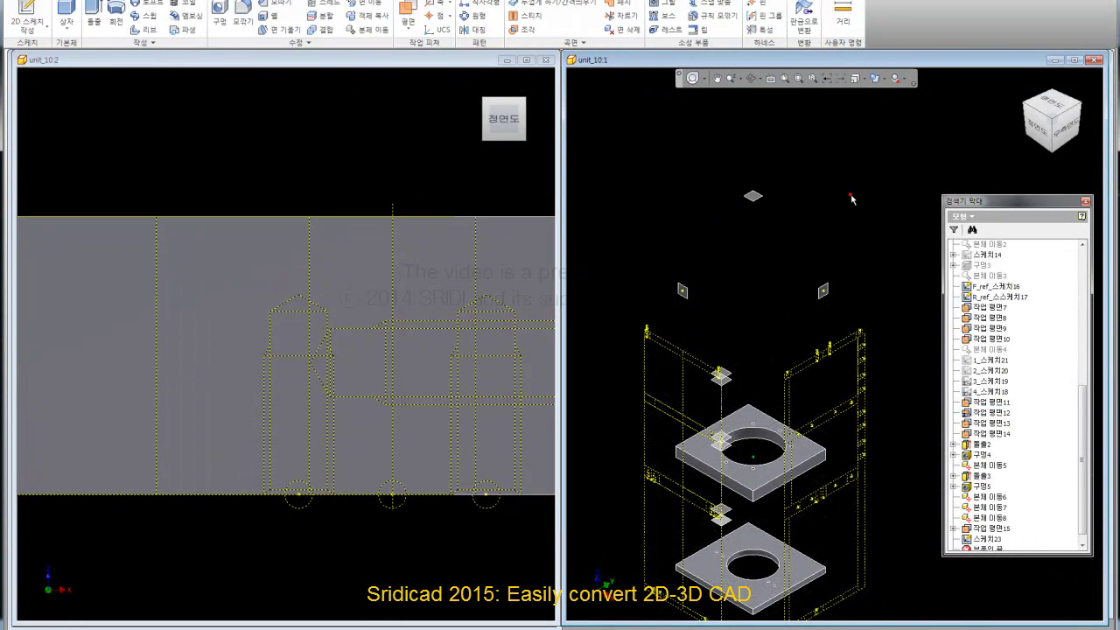
click(775, 464)
mouse_move(1050, 120)
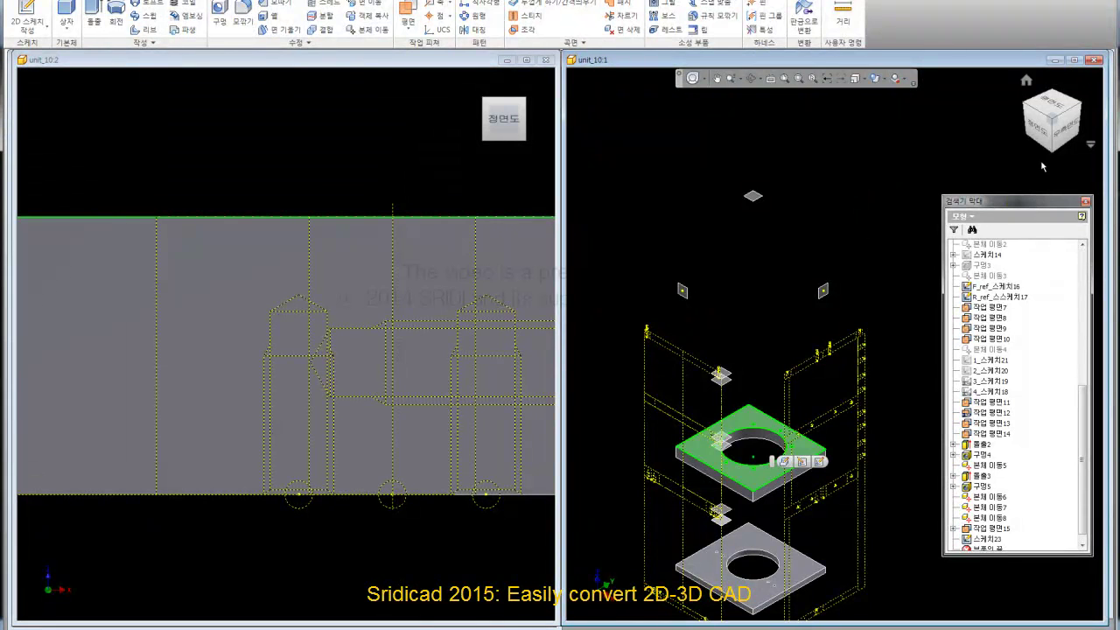
key(End)
scroll(787, 170, up, 1)
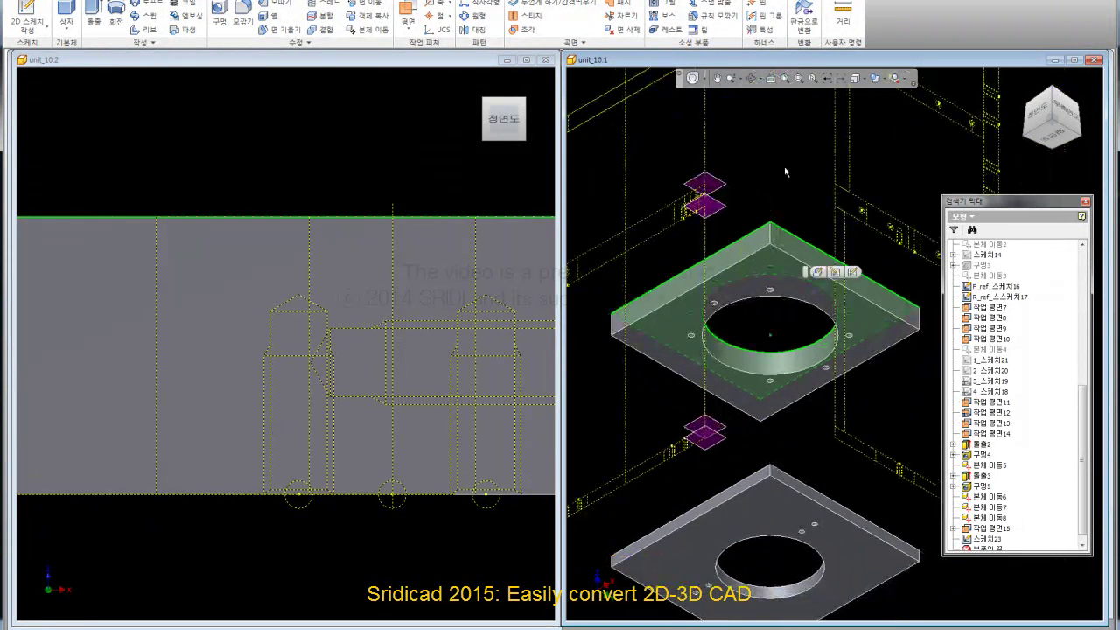
scroll(820, 328, up, 2)
scroll(831, 259, up, 1)
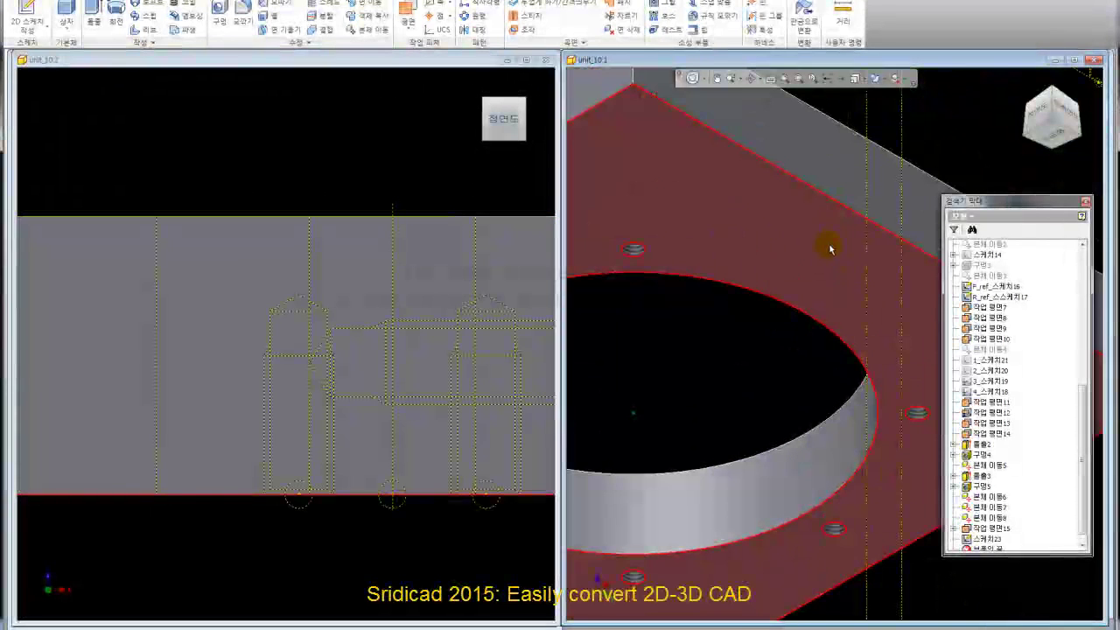
scroll(796, 268, down, 2)
scroll(770, 306, down, 1)
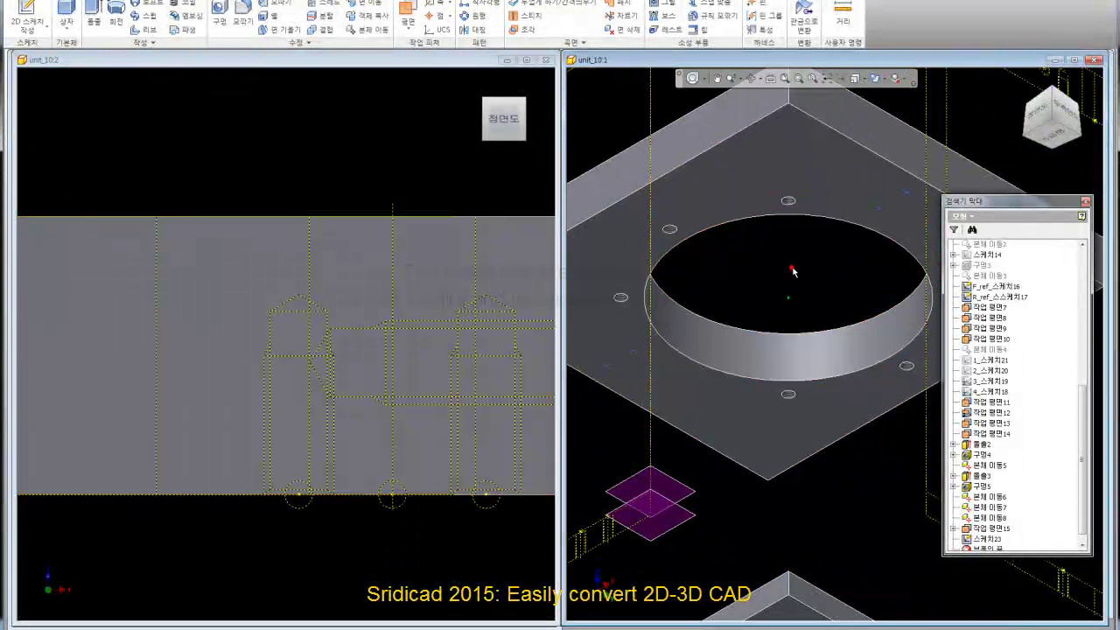
Step: Start a hole feature with centres on the upper plate, choosing that plate as the solid
click(219, 20)
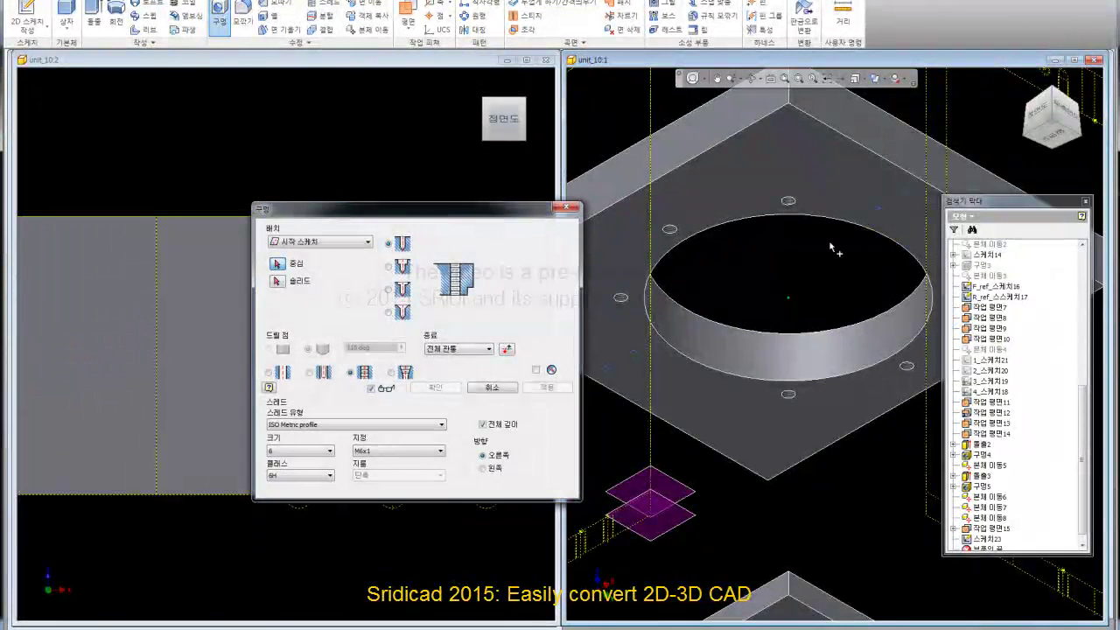
scroll(840, 228, down, 2)
click(838, 155)
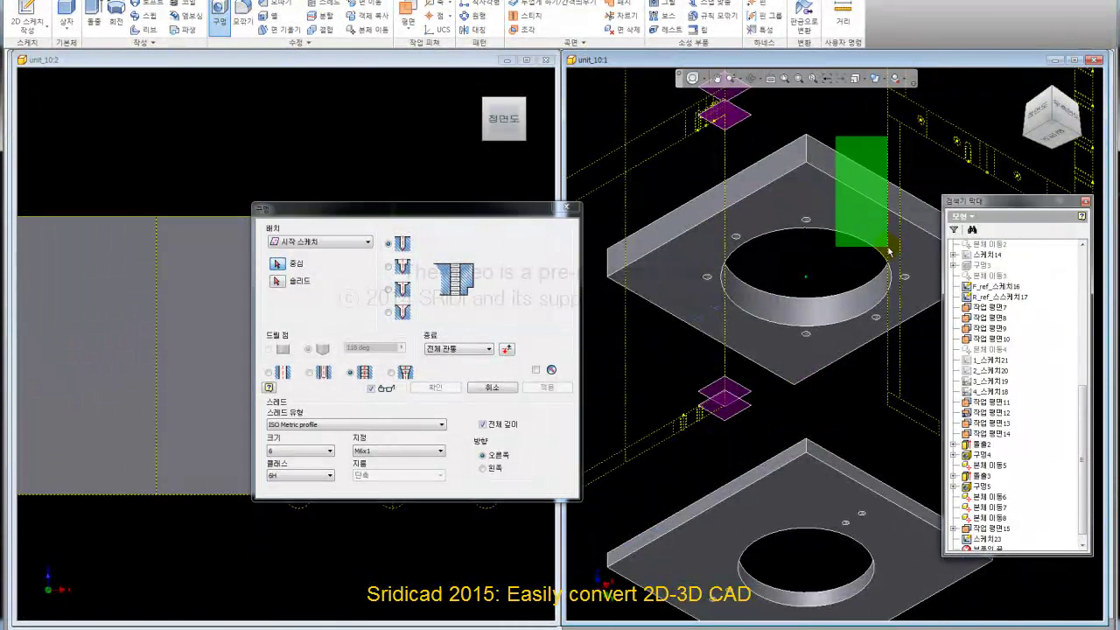
click(710, 246)
click(724, 339)
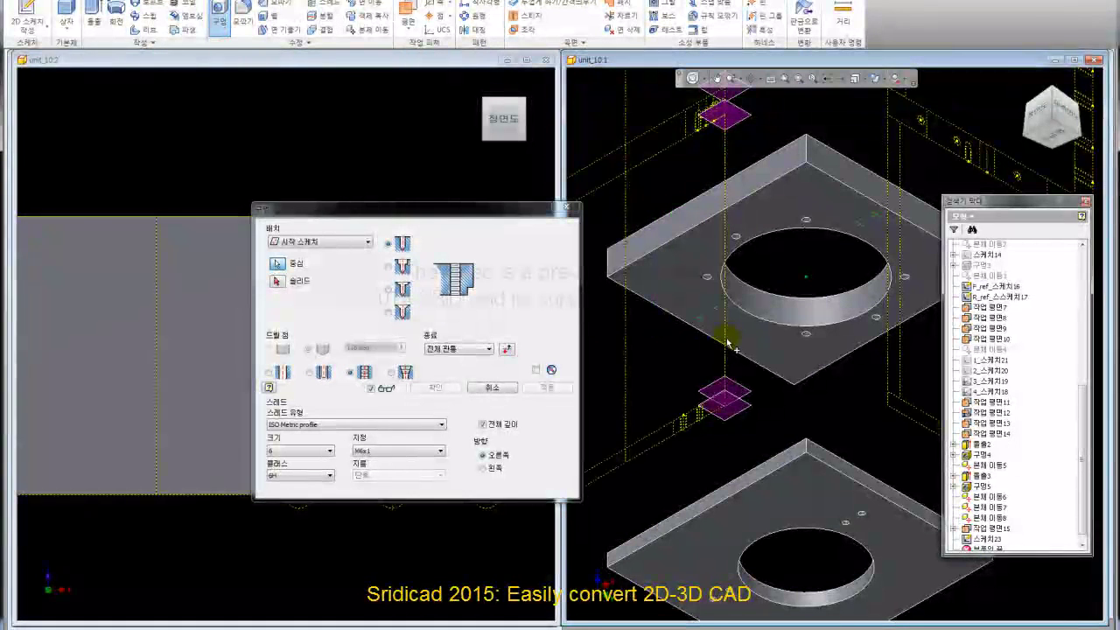
click(295, 281)
click(730, 200)
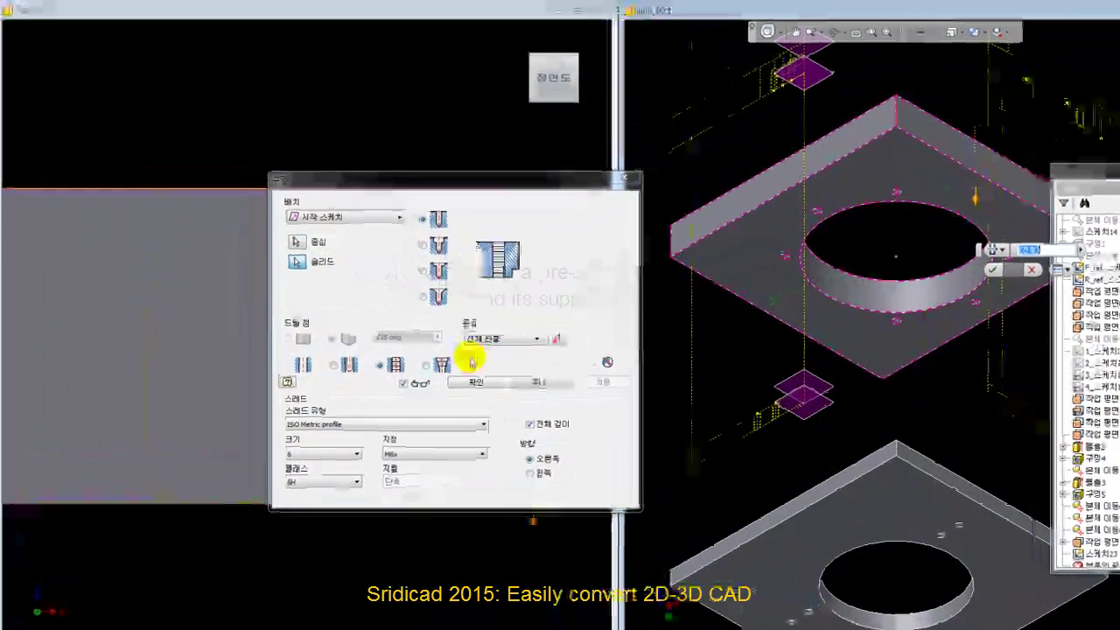
Step: Flip the hole direction and make it end at Distance with depths 13 and 10
click(505, 348)
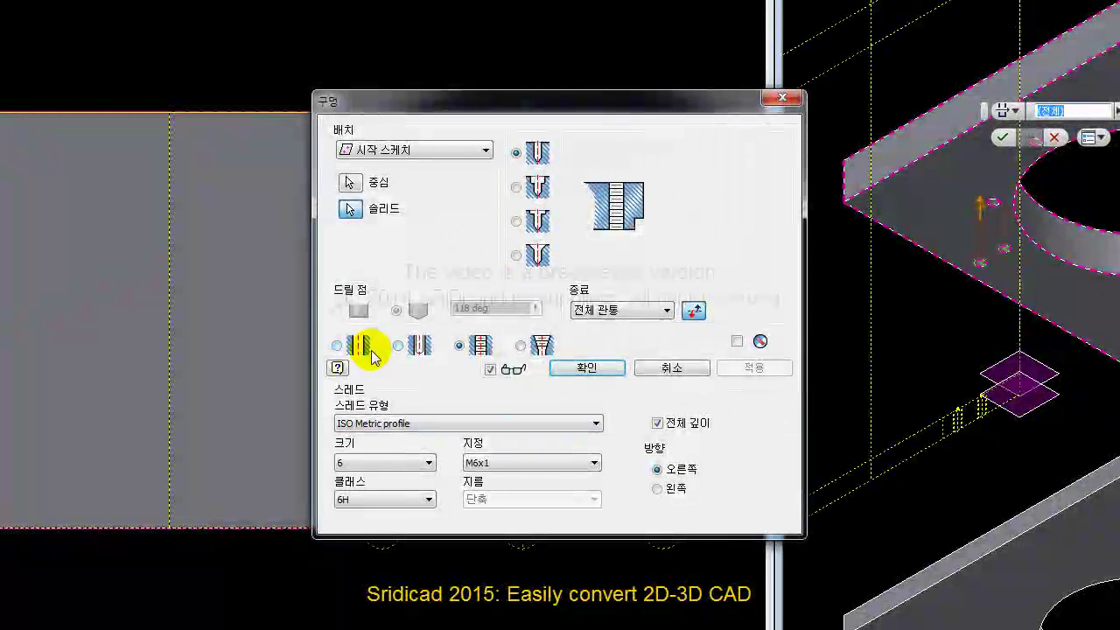
click(665, 311)
click(626, 325)
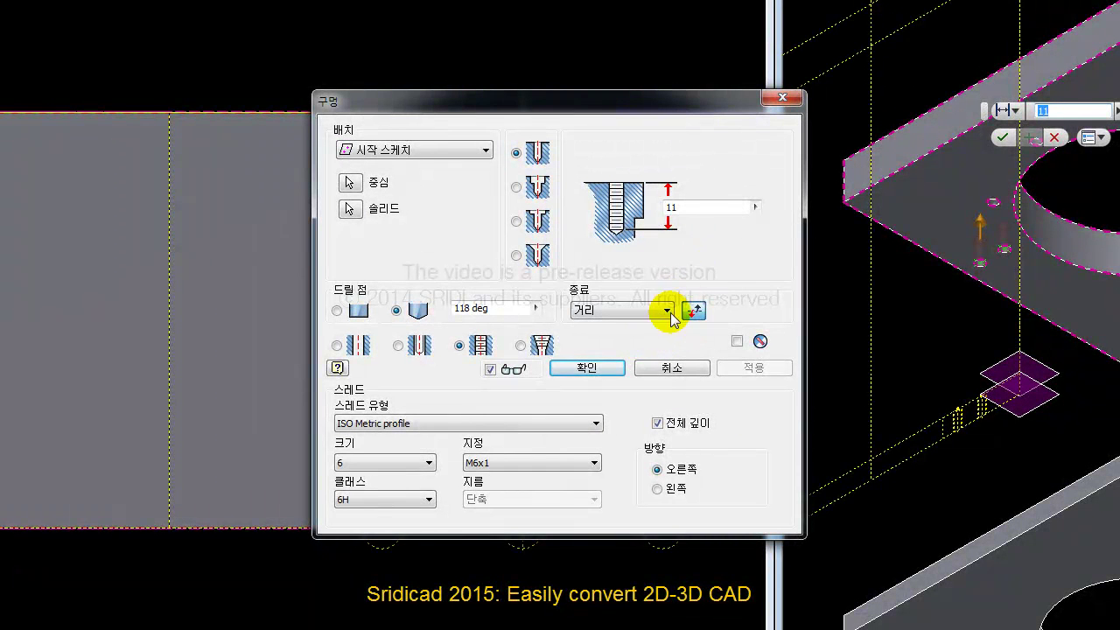
click(680, 245)
text(0)
key(Tab)
text(13)
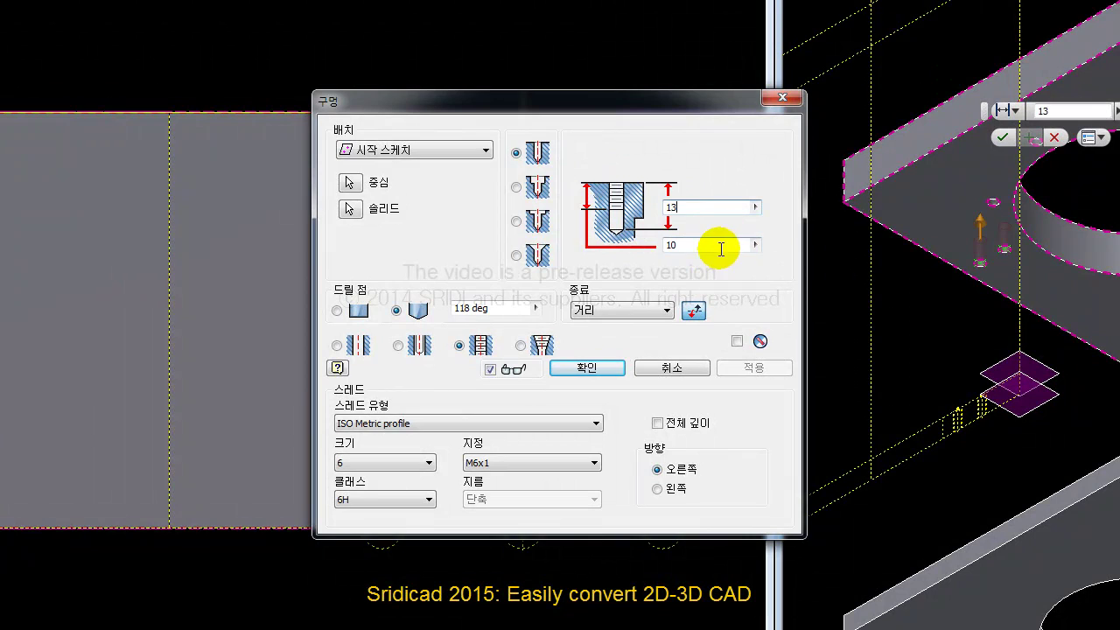
click(721, 245)
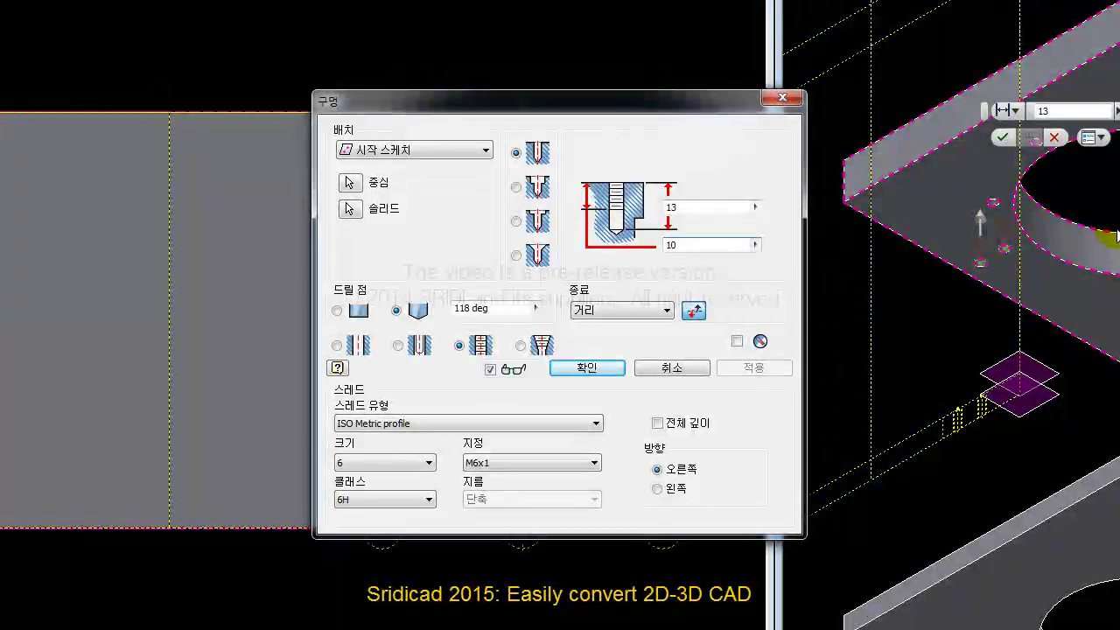
click(587, 367)
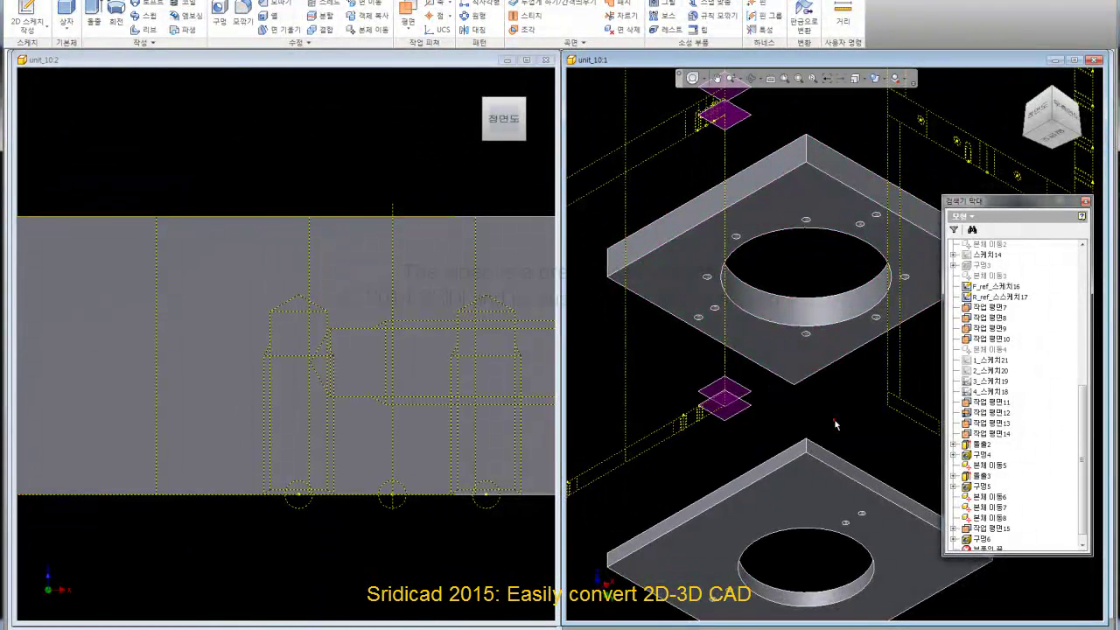
Step: Return to the home view and select 솔리드3 and 솔리드4 to change their visibility
click(1056, 97)
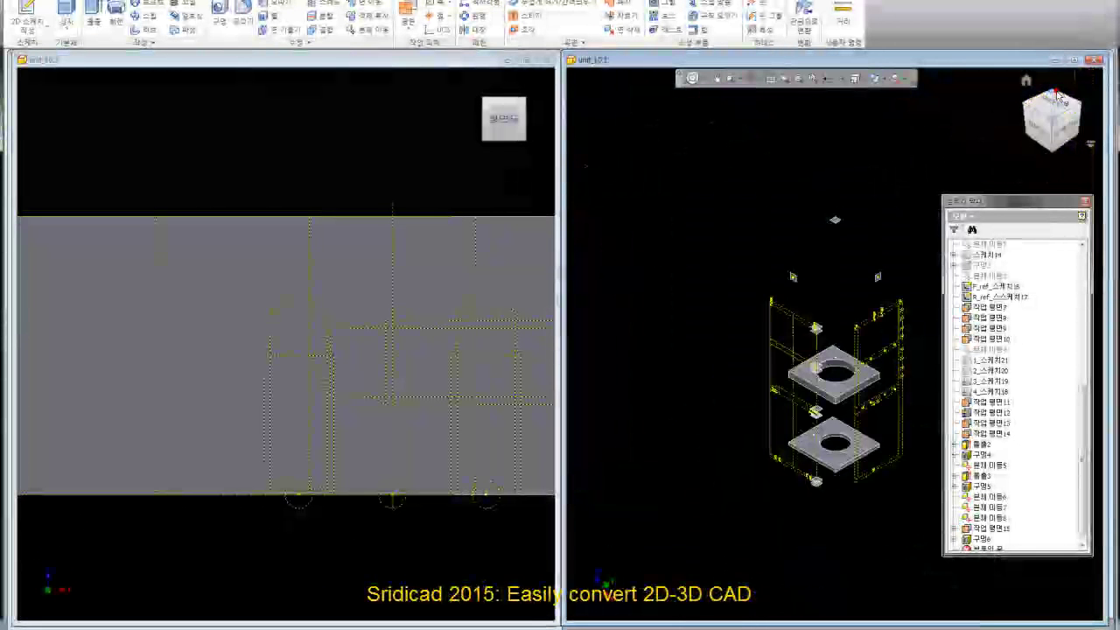
scroll(831, 442, up, 2)
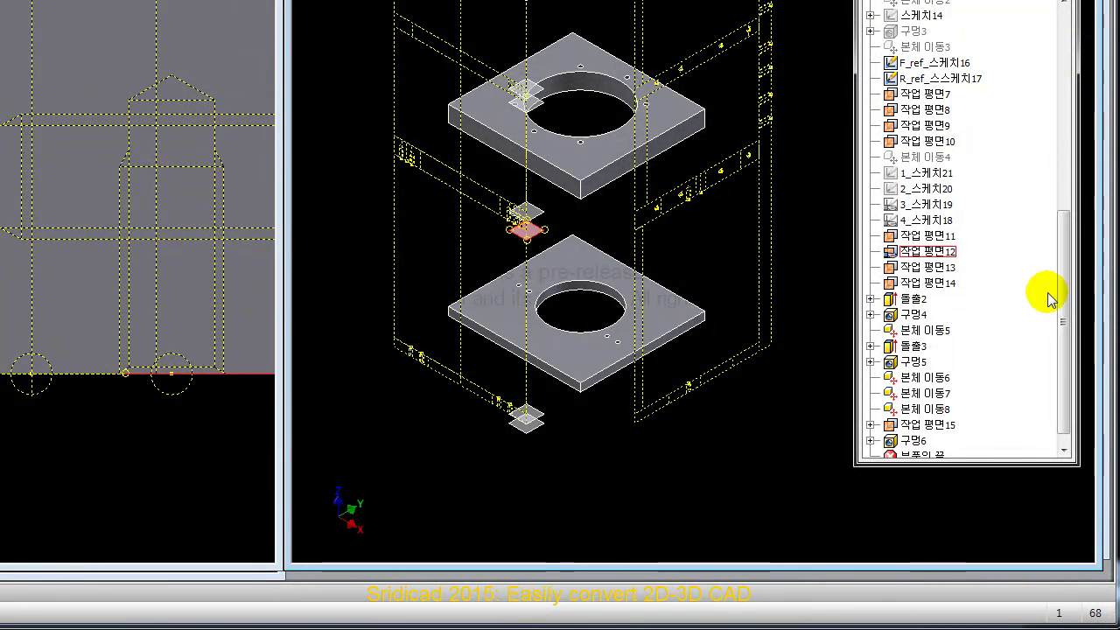
drag(1065, 338, 1063, 127)
click(934, 81)
ctrl+click(935, 93)
right_click(937, 95)
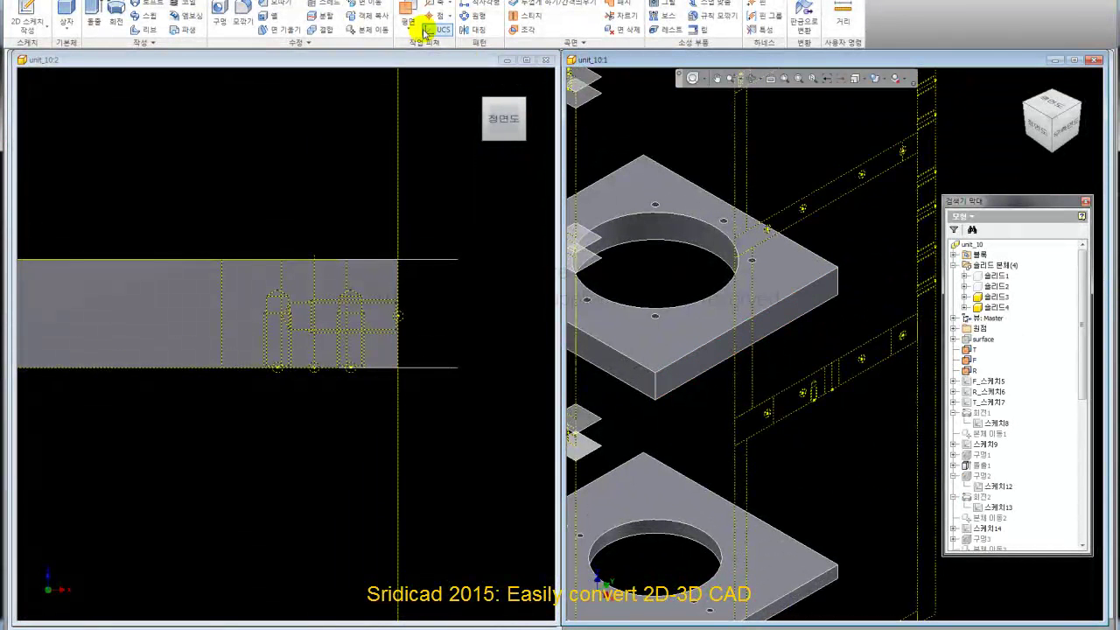
Step: Start a new sketch on the upper plate's side face
click(819, 302)
click(797, 295)
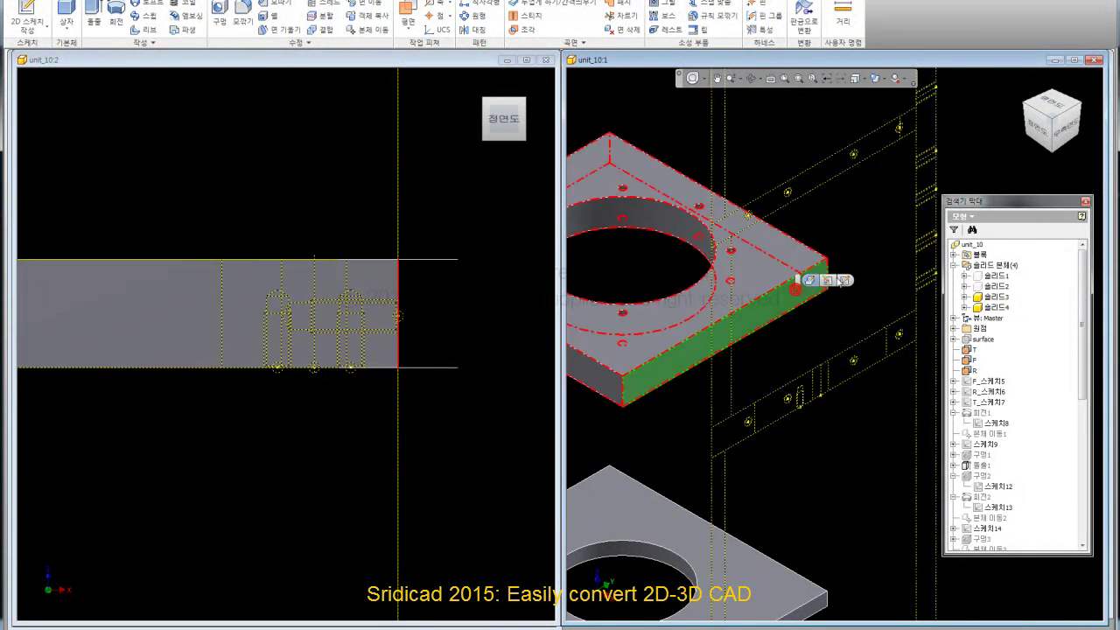
click(845, 281)
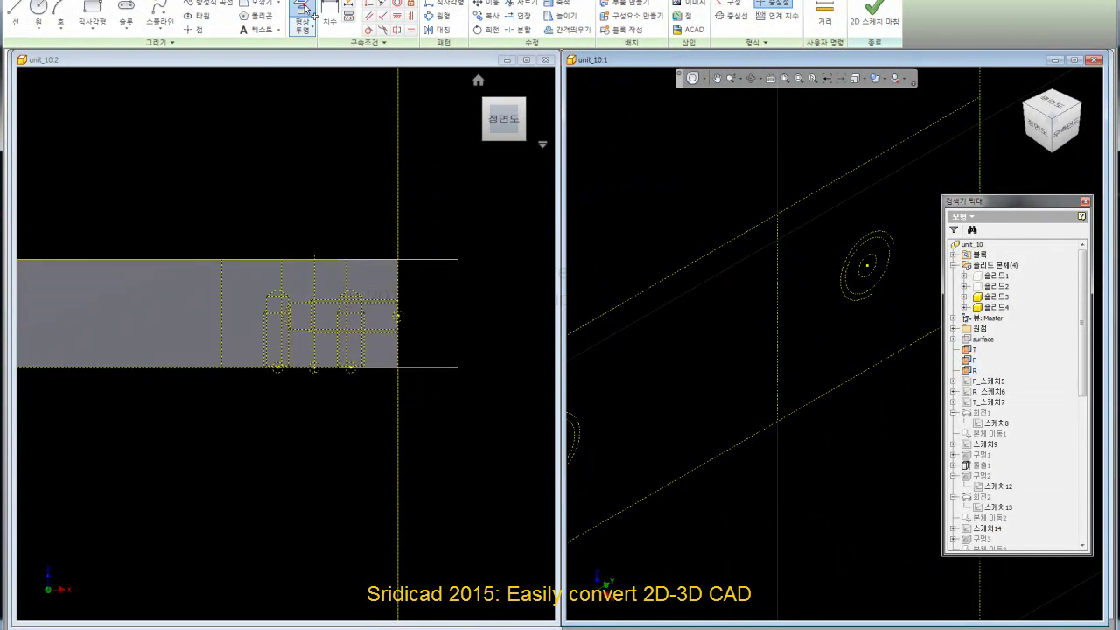
scroll(707, 350, up, 5)
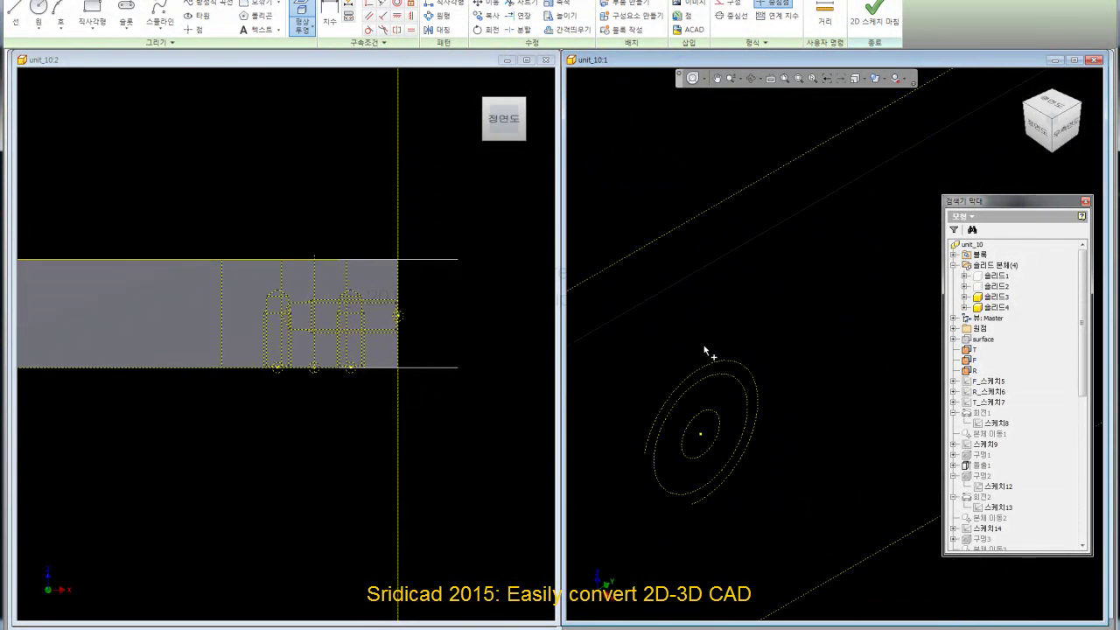
scroll(726, 378, down, 5)
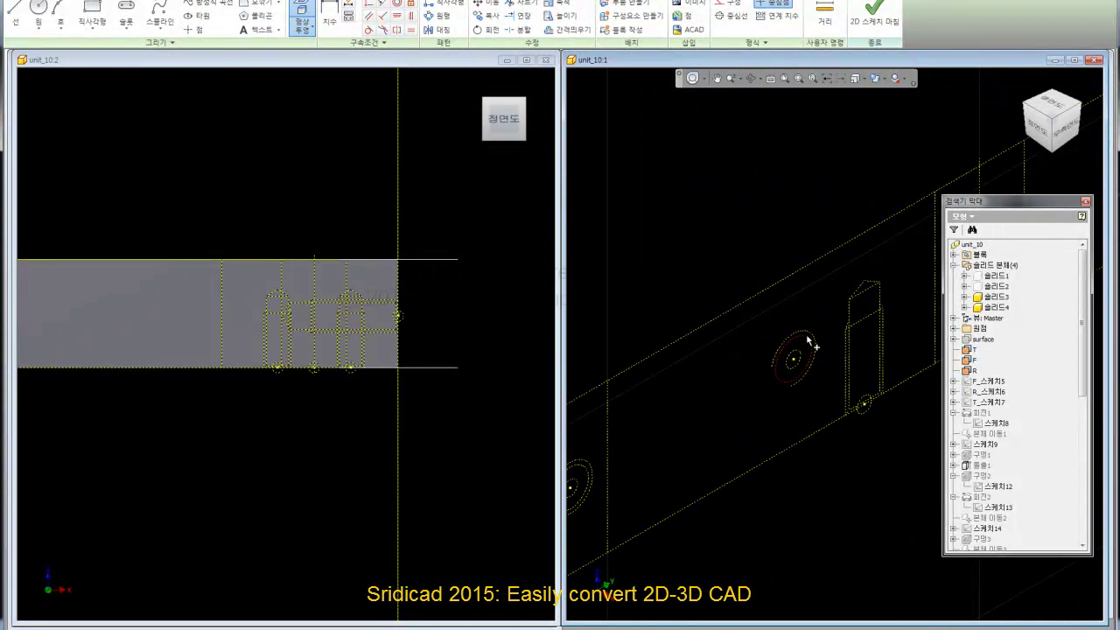
scroll(805, 370, down, 3)
scroll(804, 376, down, 5)
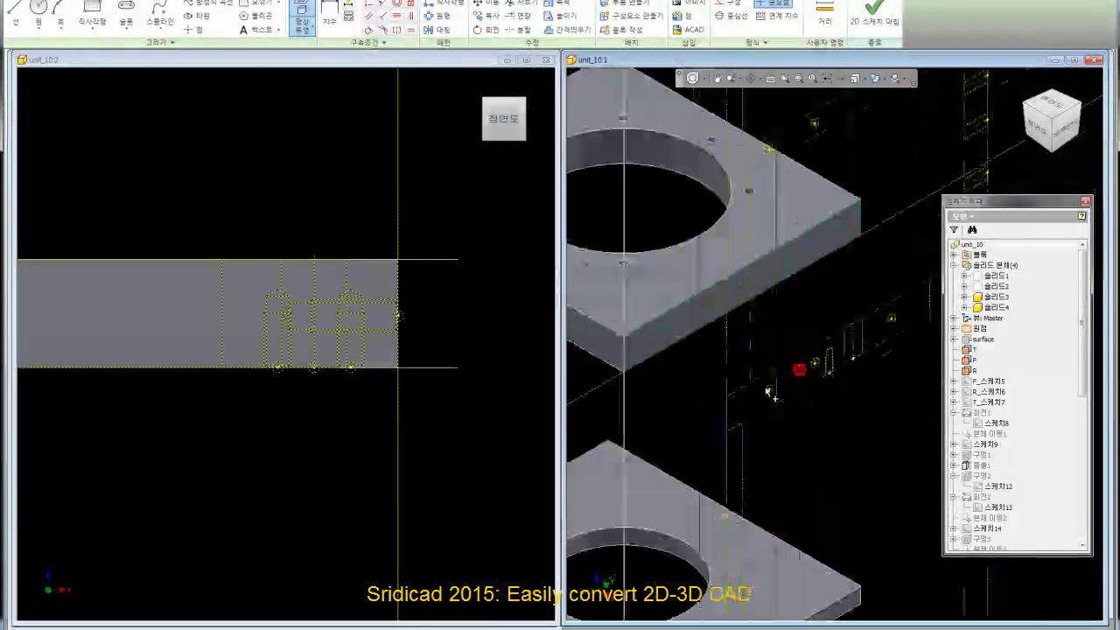
scroll(803, 368, down, 3)
scroll(775, 313, up, 3)
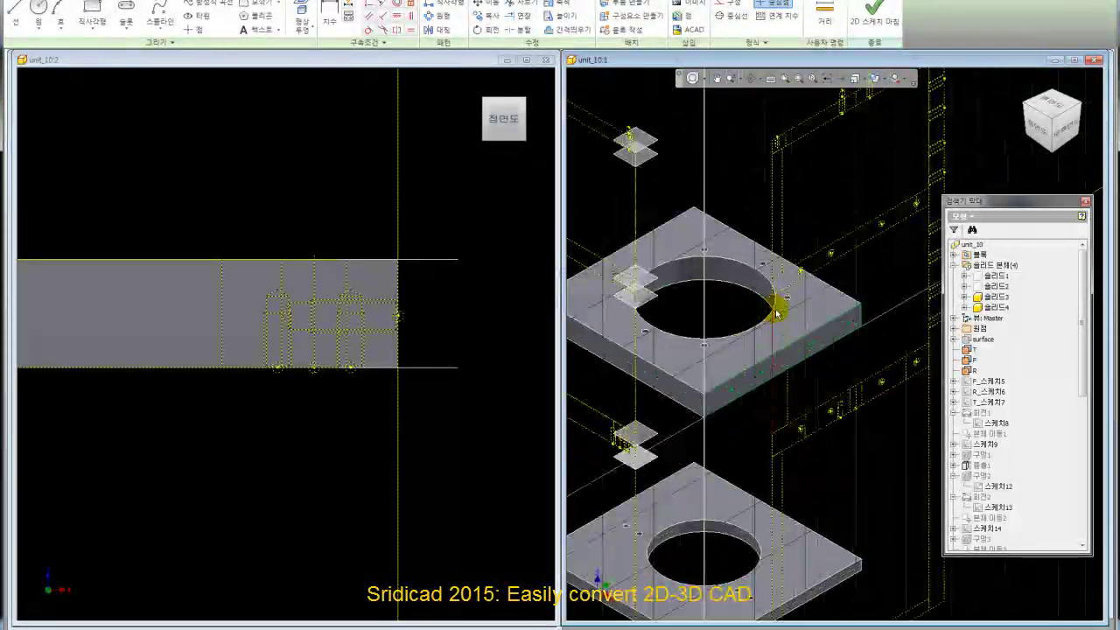
Step: Place points for the side holes using Project Geometry, then finish the sketch
right_click(873, 282)
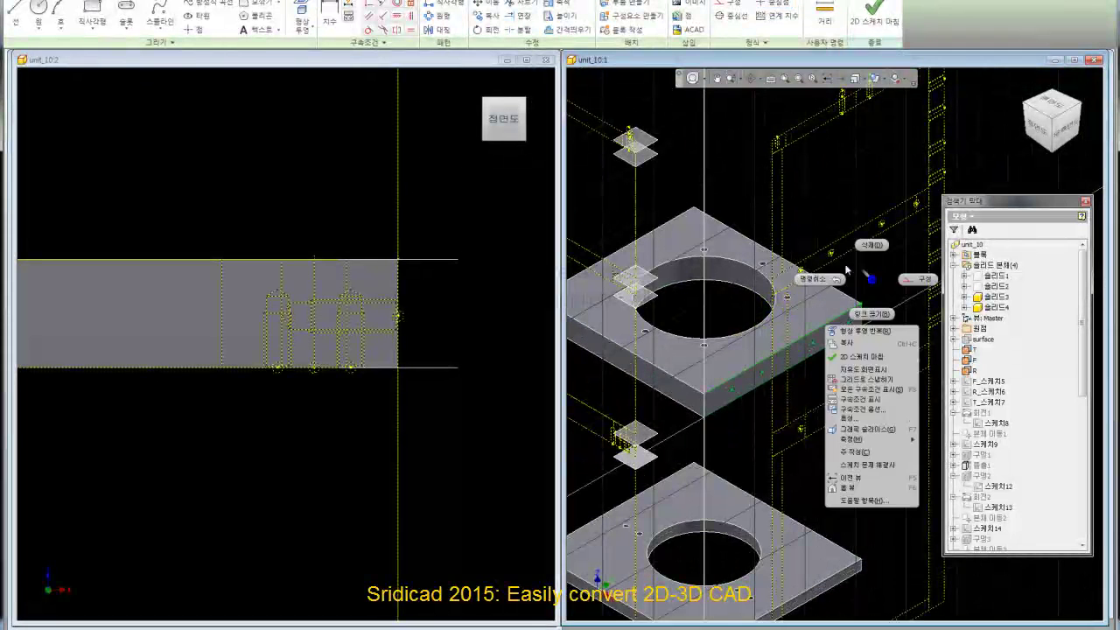
click(875, 246)
scroll(726, 420, up, 3)
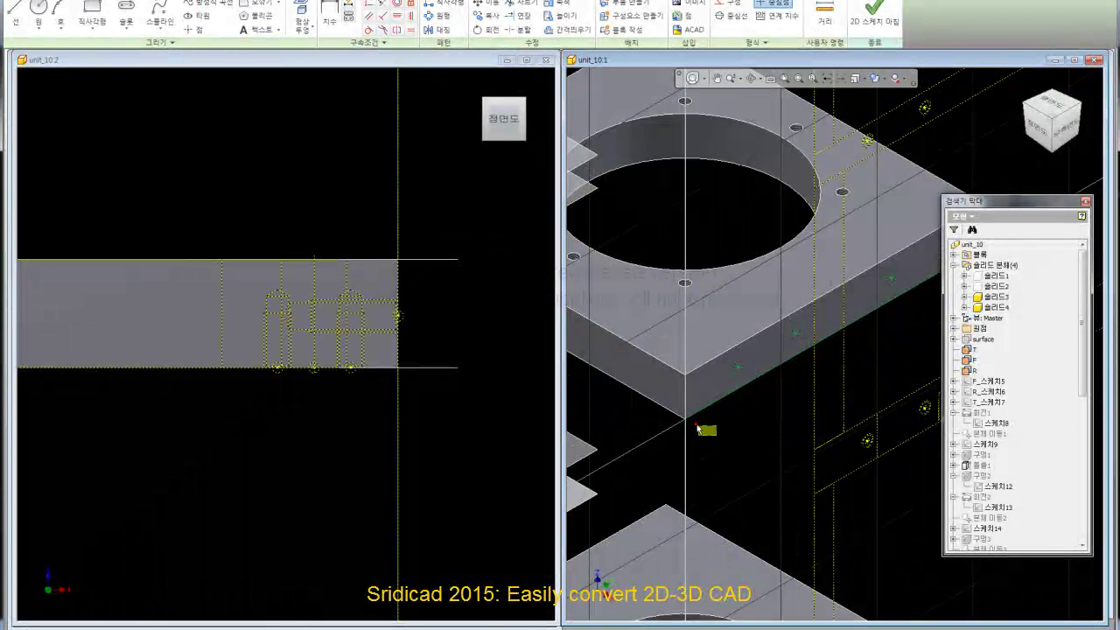
right_click(729, 413)
click(732, 396)
scroll(732, 395, down, 5)
drag(702, 312, 797, 370)
scroll(794, 375, up, 4)
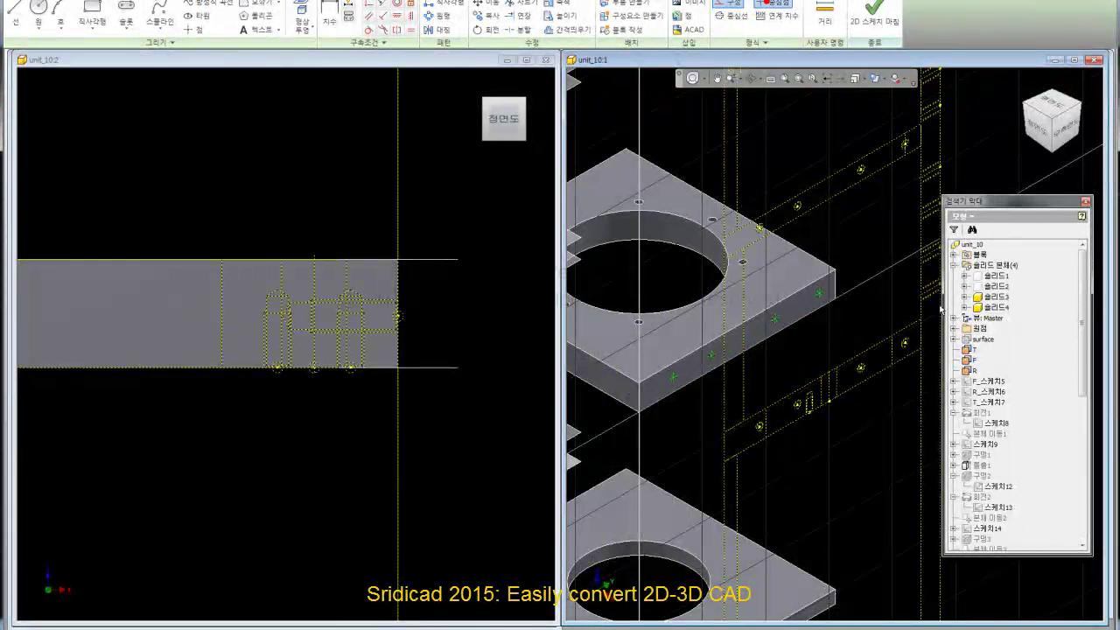
click(876, 289)
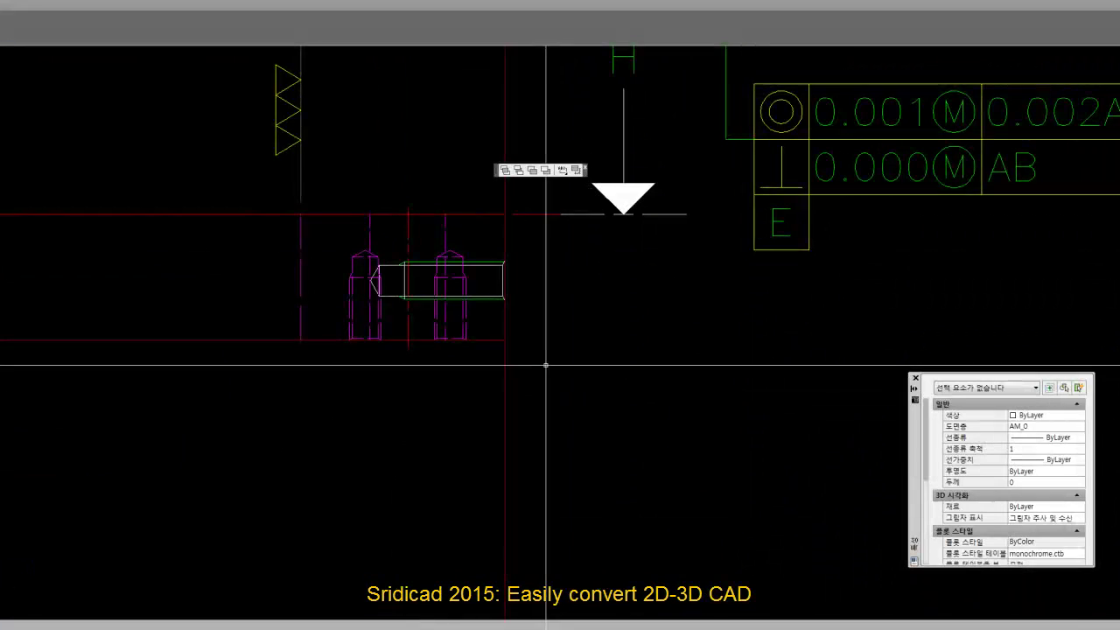
Step: Zoom out to the full layout, then in on the holes under the M6 x 1 DP16 callout
scroll(546, 364, down, 5)
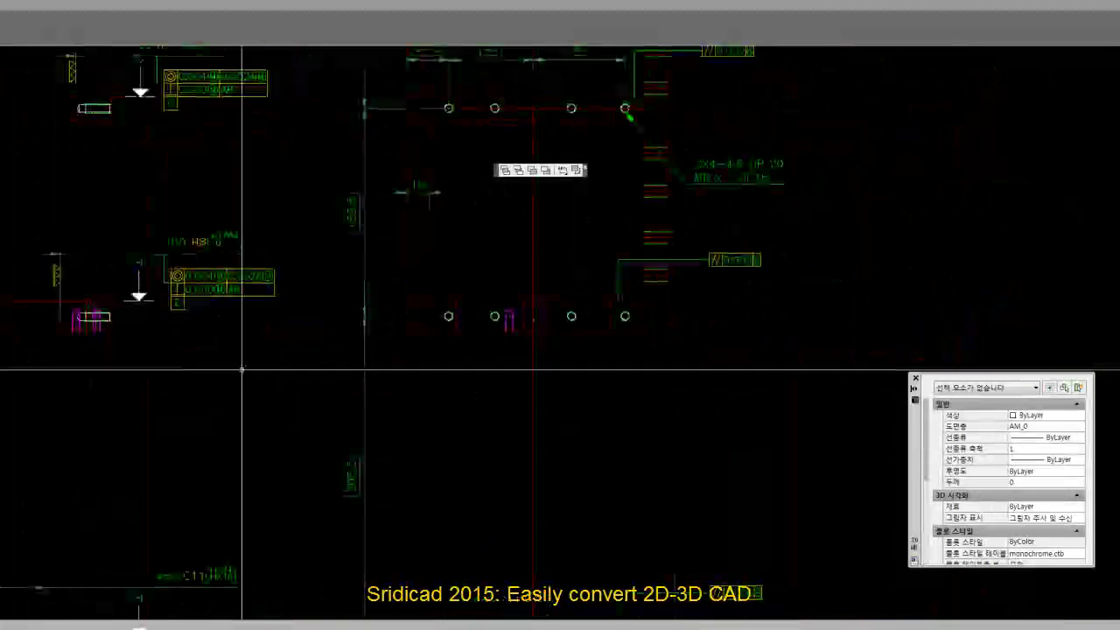
scroll(440, 325, up, 2)
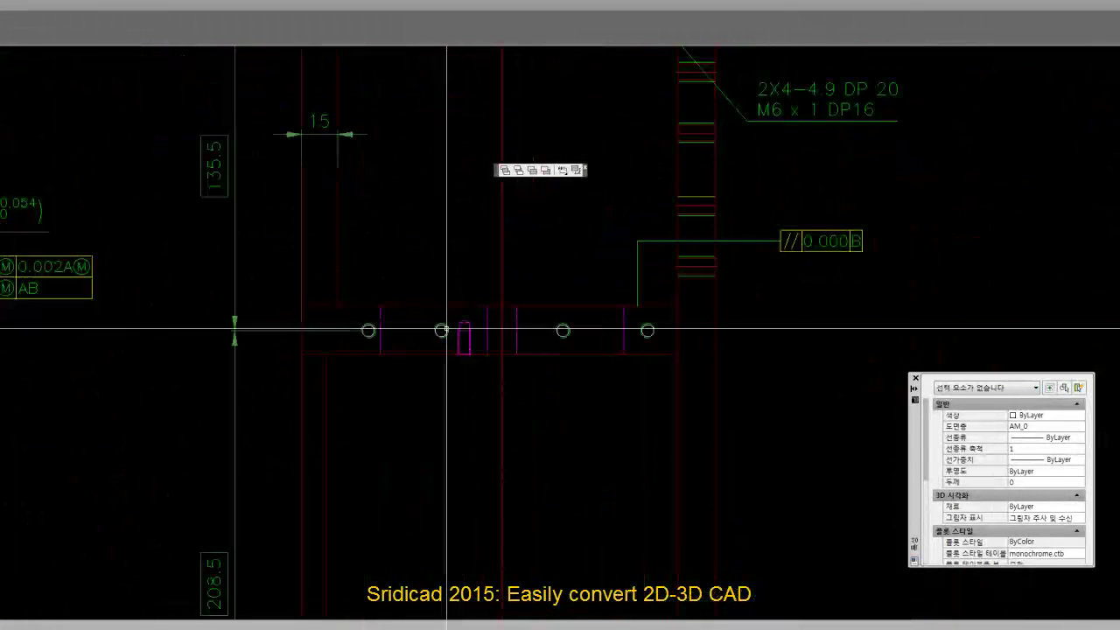
scroll(446, 329, down, 5)
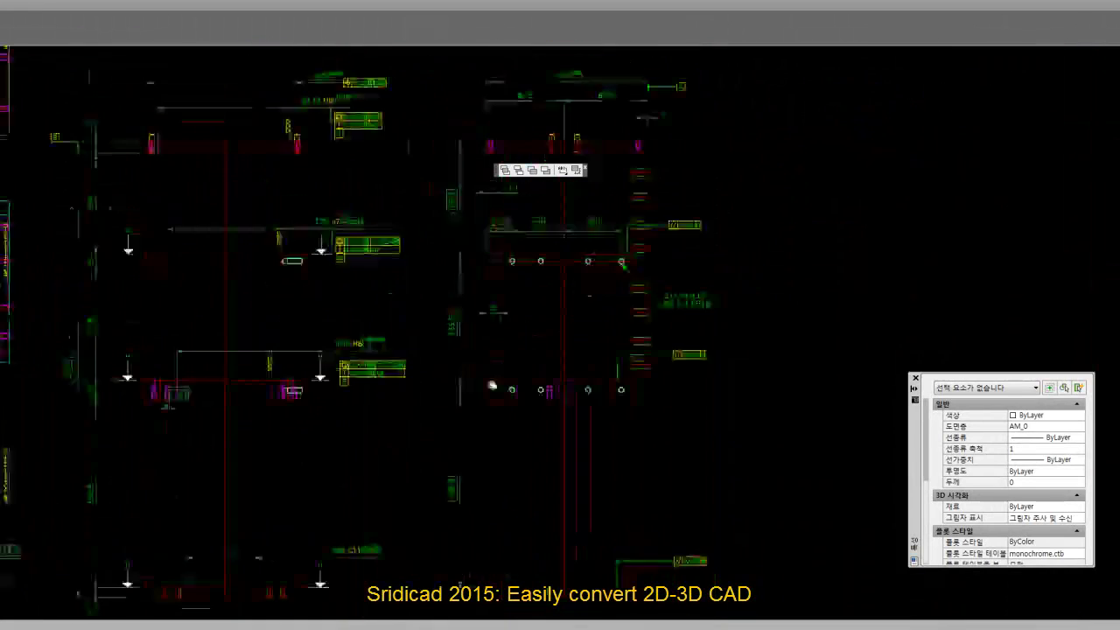
scroll(385, 392, up, 3)
scroll(194, 345, up, 3)
scroll(194, 357, down, 3)
scroll(437, 368, up, 2)
scroll(540, 362, up, 2)
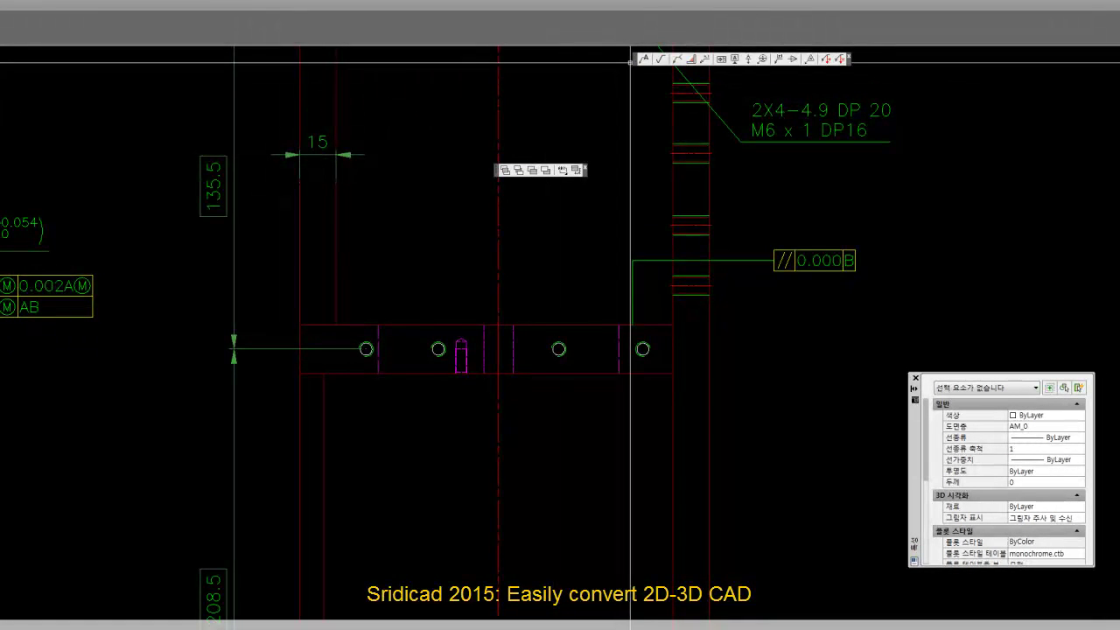
Step: Dock both annotation toolbars at the top and attach a leader note to a bolt hole
mouse_move(635, 58)
mouse_down()
mouse_move(632, 30)
mouse_move(632, 43)
mouse_up()
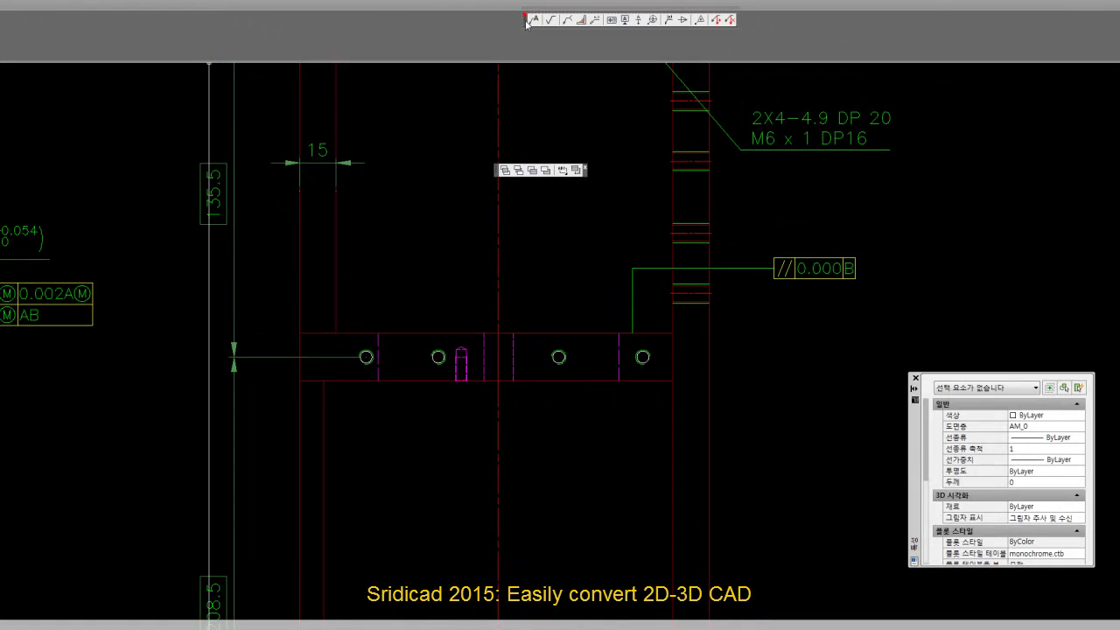
drag(525, 39, 521, 42)
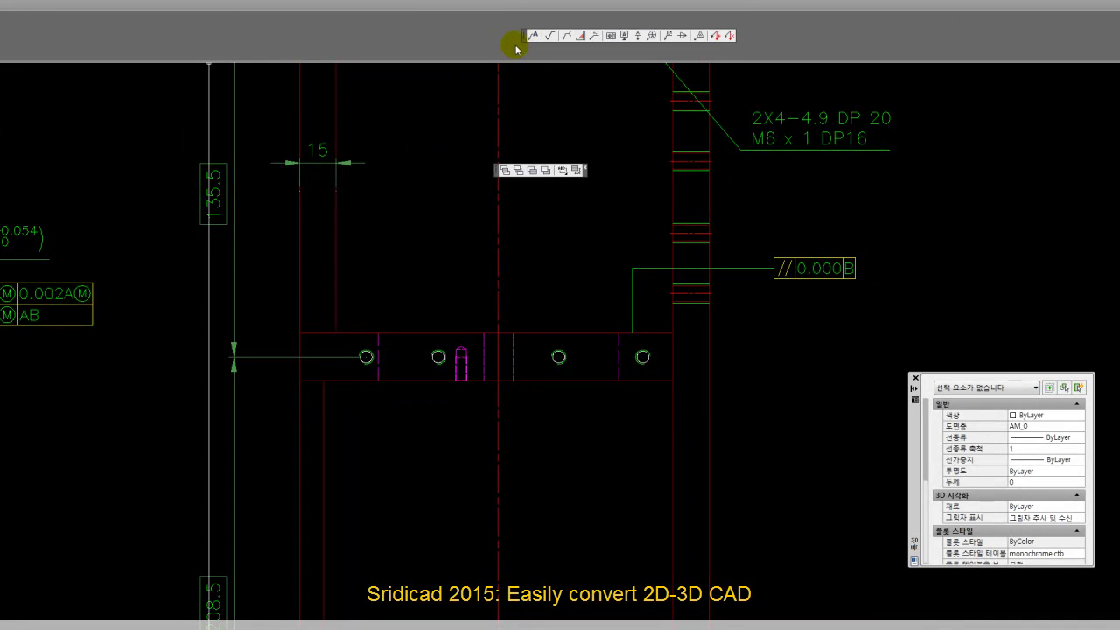
click(522, 33)
drag(523, 35, 513, 104)
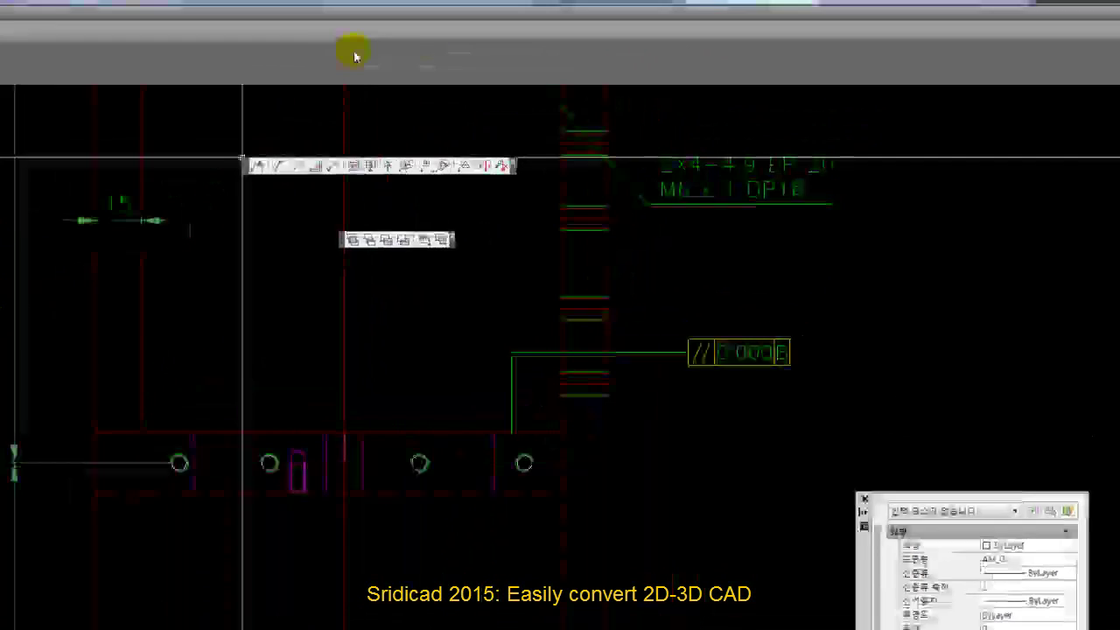
drag(420, 110, 411, 26)
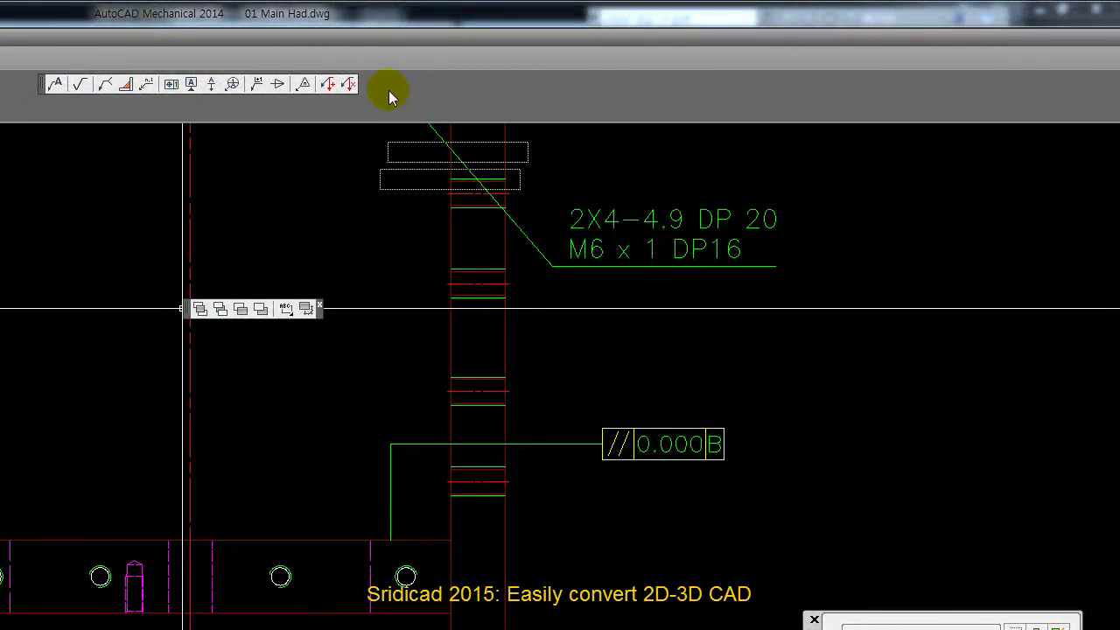
drag(396, 125, 388, 87)
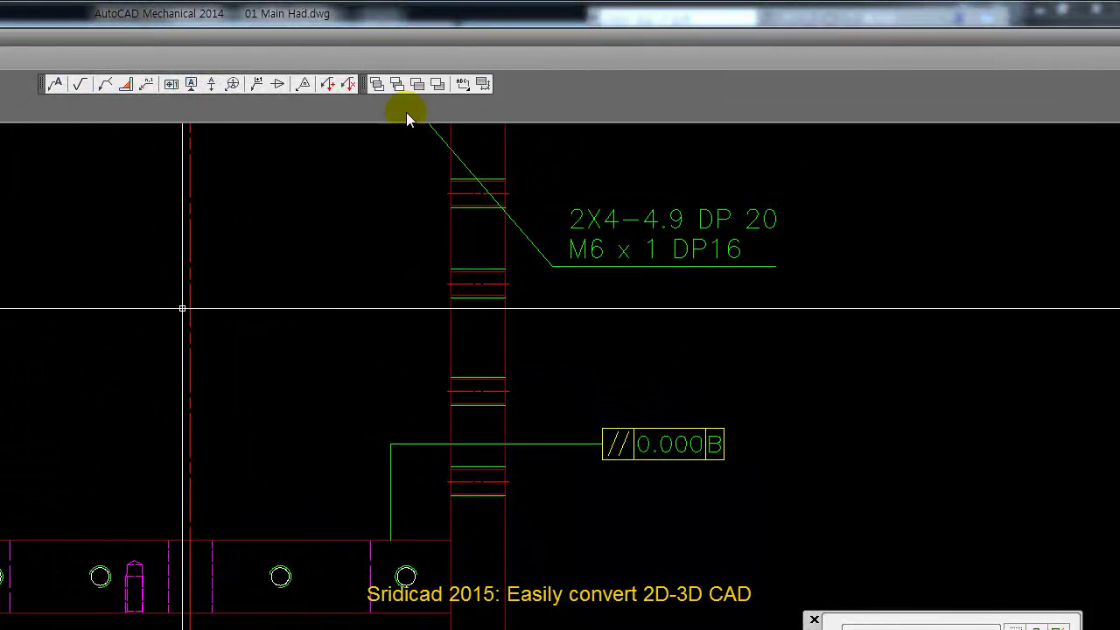
click(55, 84)
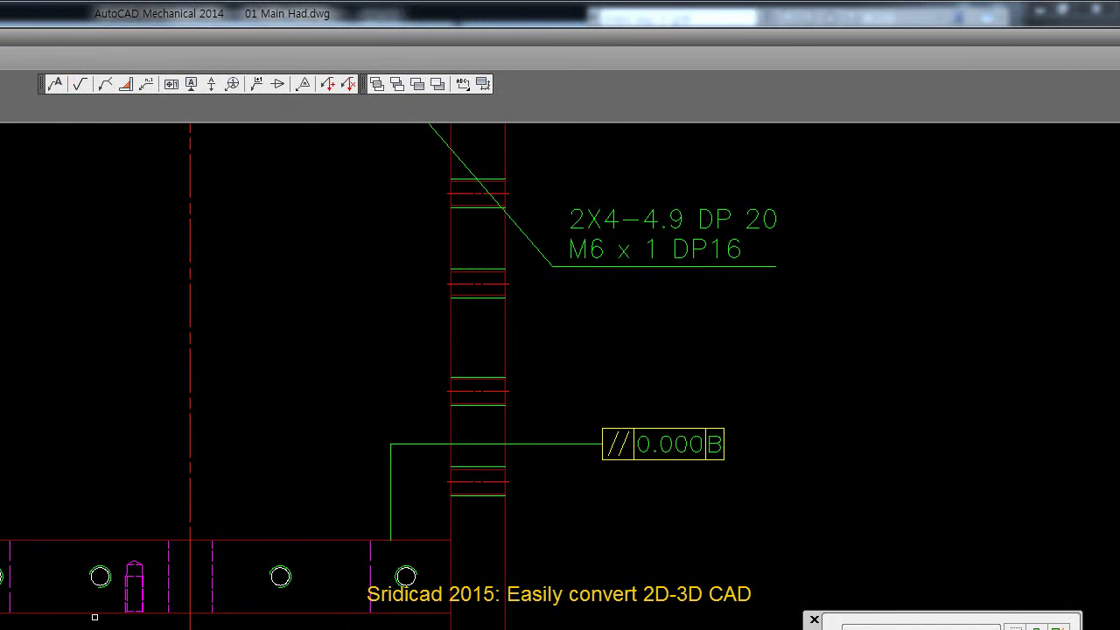
click(99, 575)
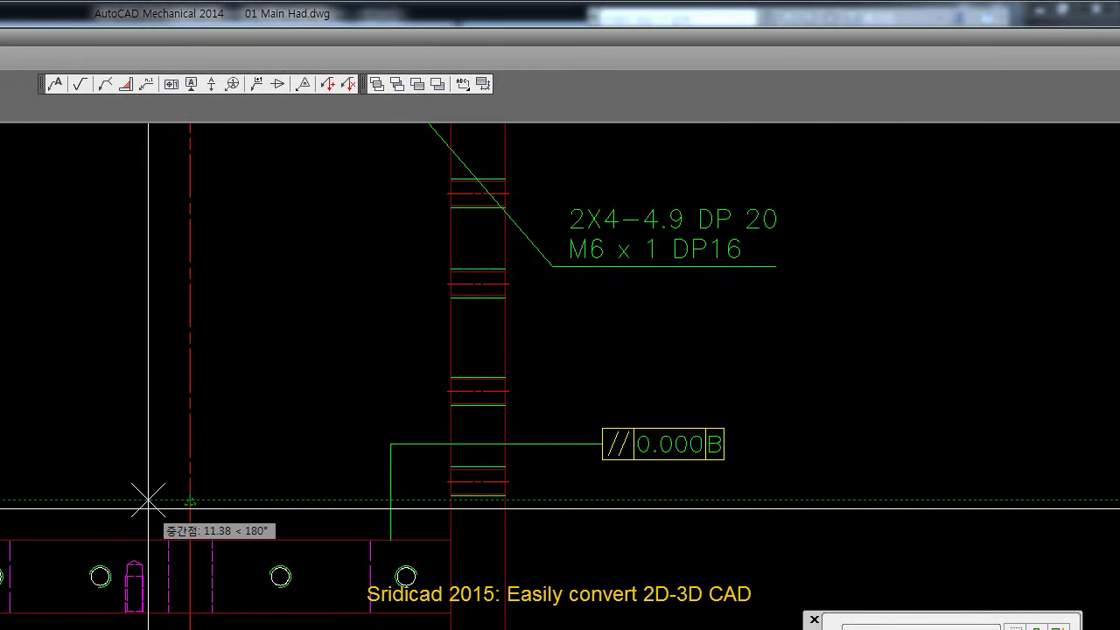
Step: Bend the leader and confirm the 6XØ4.9 DRILL20 M6 note, then pan to check it
click(157, 510)
key(Return)
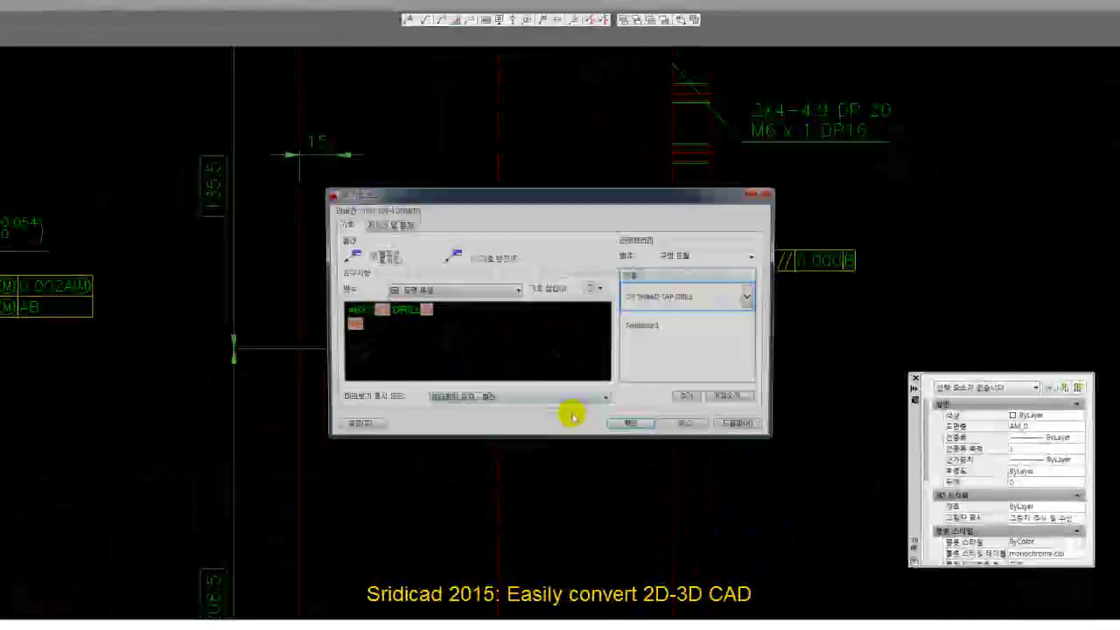
click(631, 428)
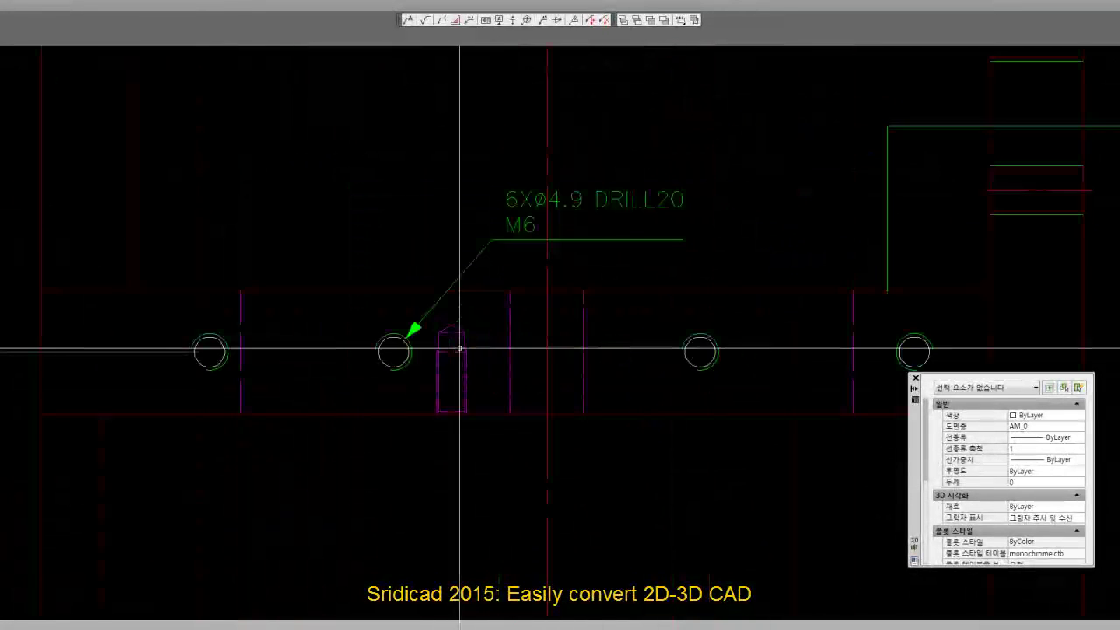
scroll(612, 382, down, 4)
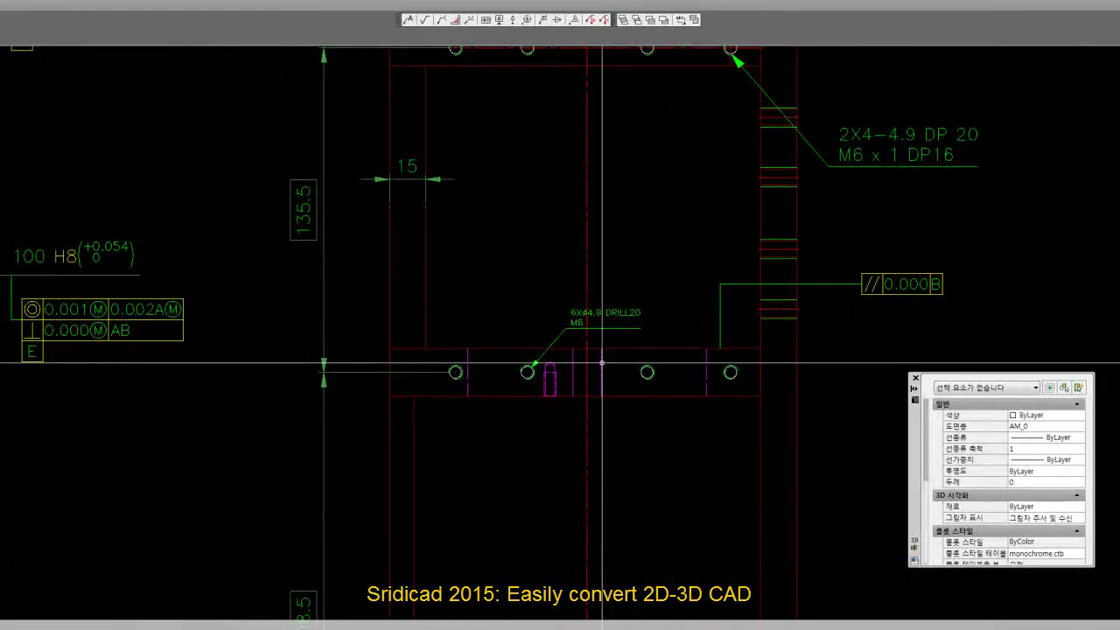
scroll(605, 346, up, 5)
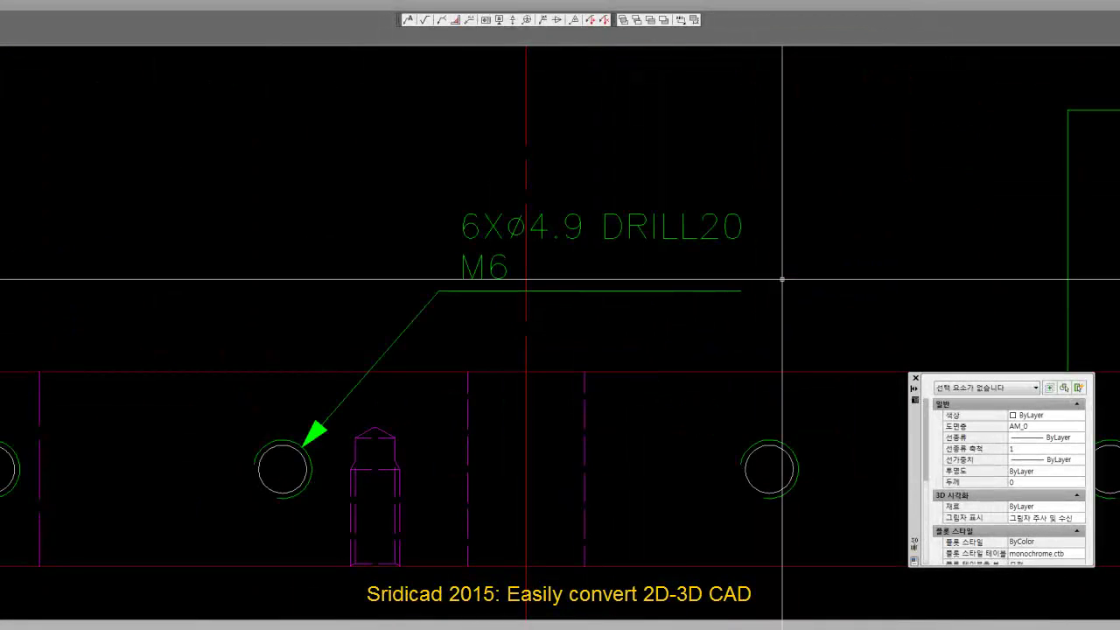
mouse_move(992, 260)
middle_down()
mouse_move(45, 254)
mouse_move(1107, 257)
middle_up()
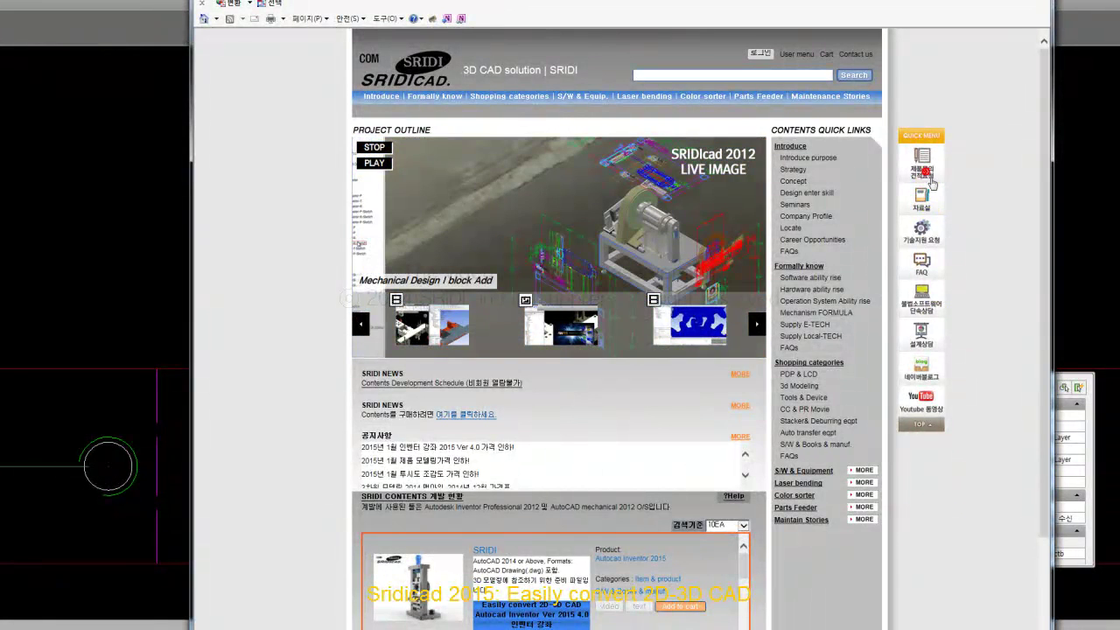
click(929, 180)
click(857, 414)
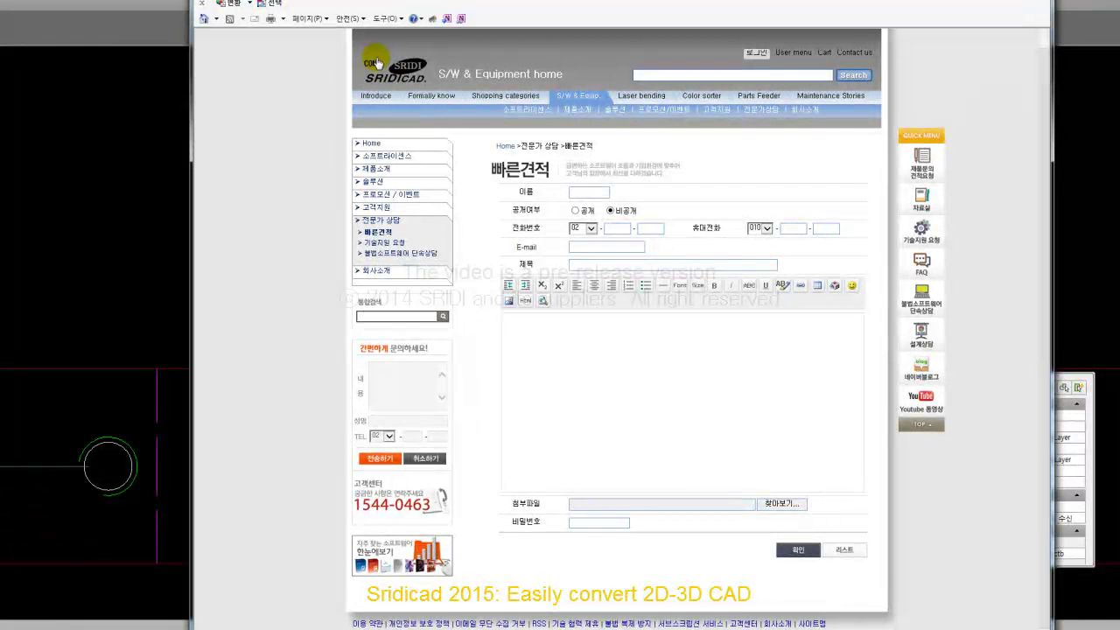
click(398, 80)
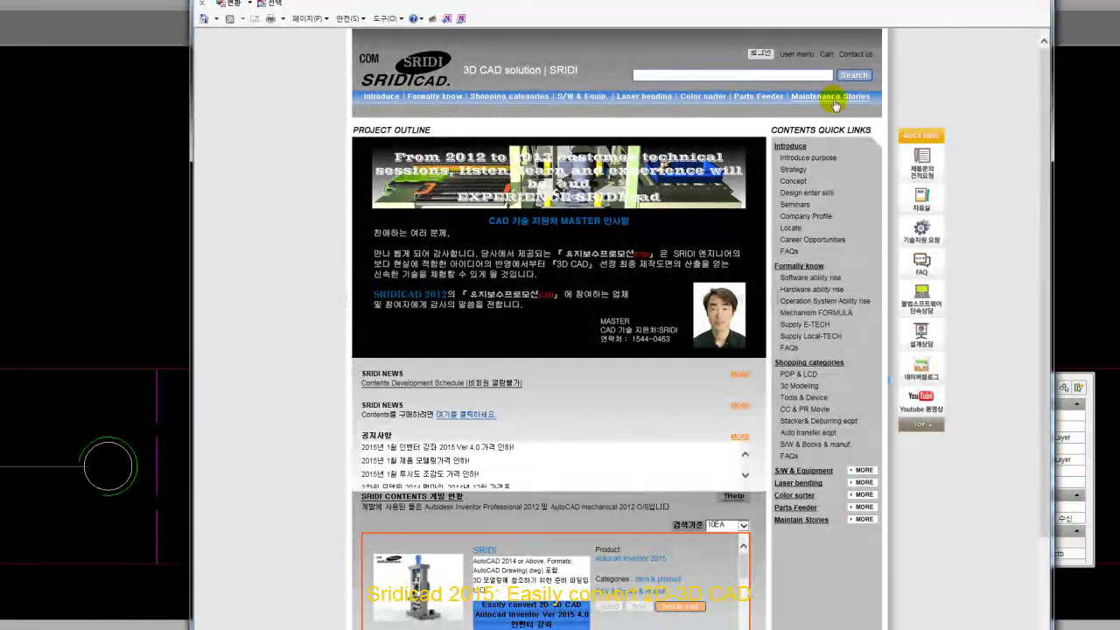
click(832, 97)
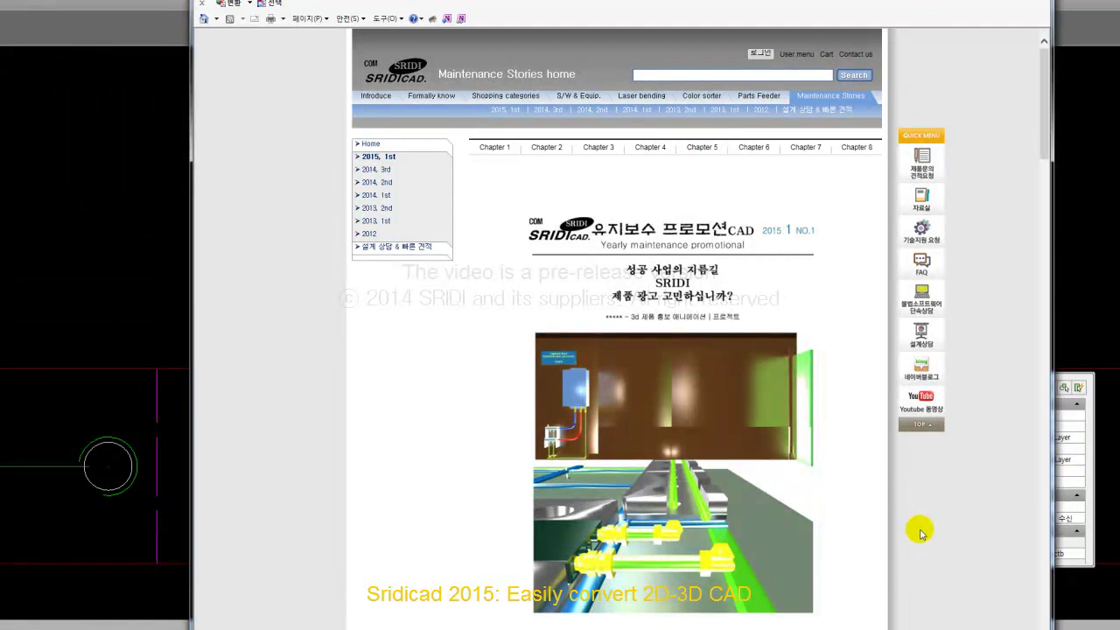
scroll(928, 532, down, 1)
scroll(920, 508, down, 4)
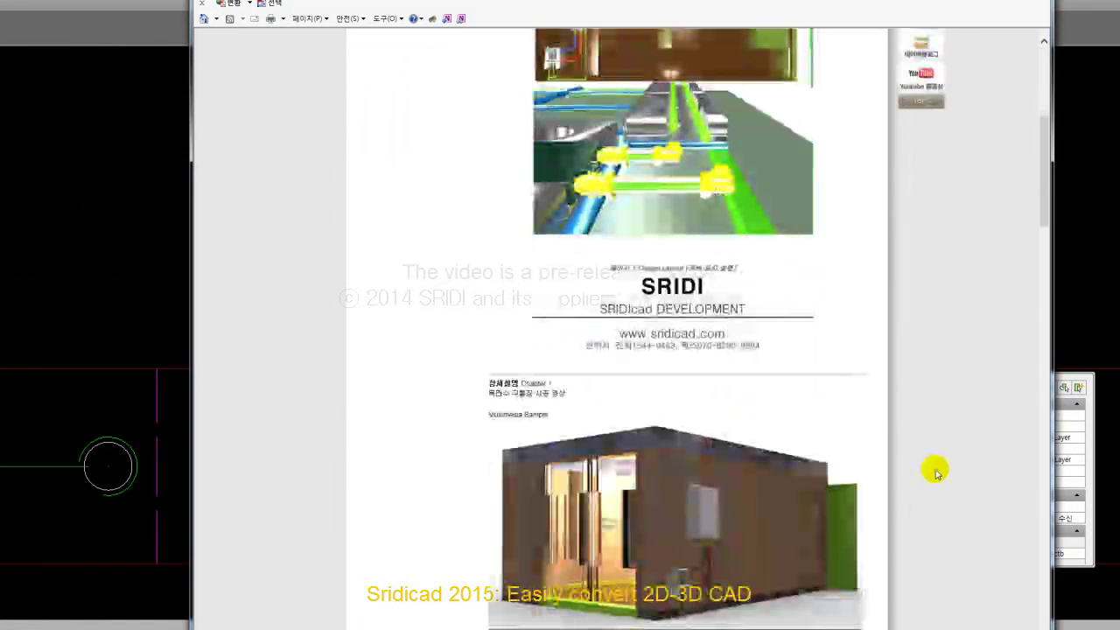
scroll(933, 467, down, 4)
scroll(945, 436, down, 4)
scroll(910, 444, down, 3)
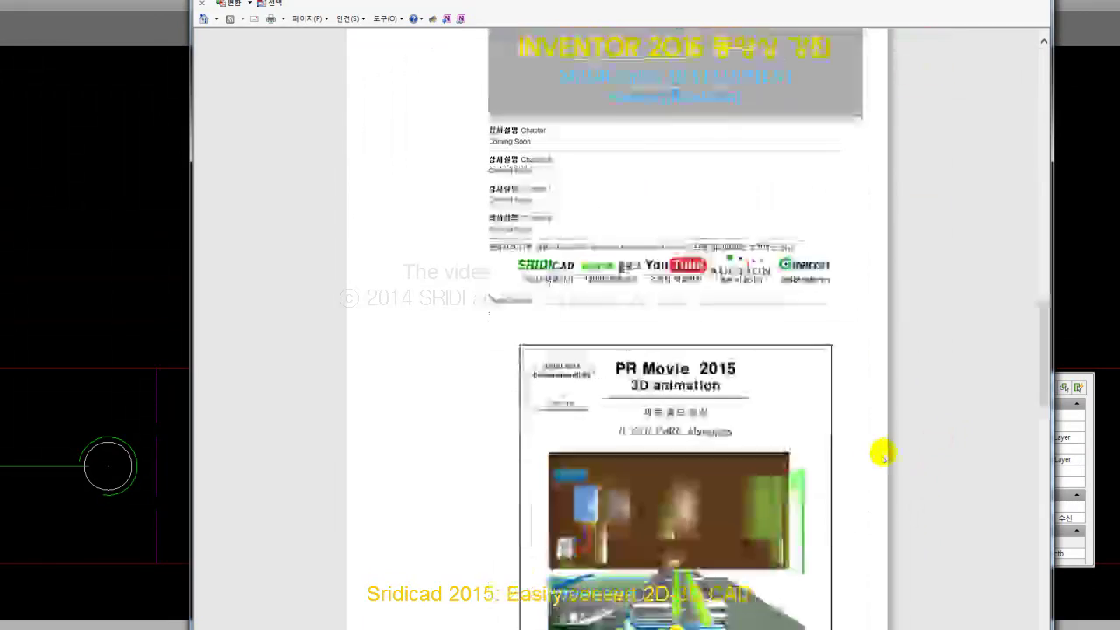
scroll(900, 441, down, 5)
scroll(929, 418, down, 5)
scroll(944, 398, down, 3)
scroll(950, 390, down, 2)
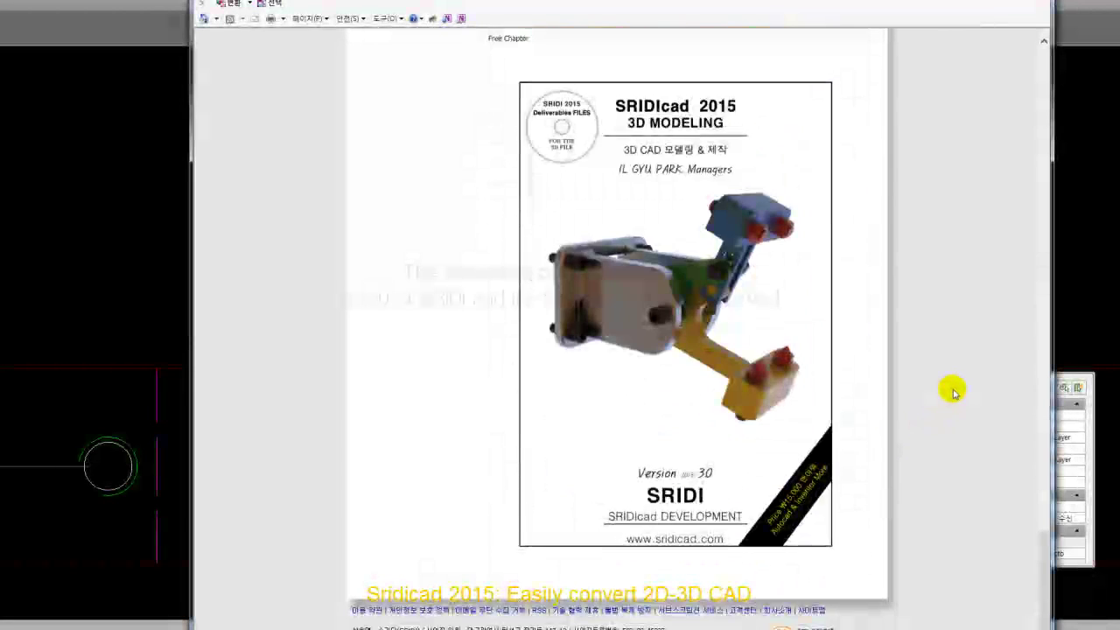
scroll(954, 385, down, 4)
scroll(958, 383, down, 4)
scroll(960, 385, up, 15)
scroll(961, 385, up, 15)
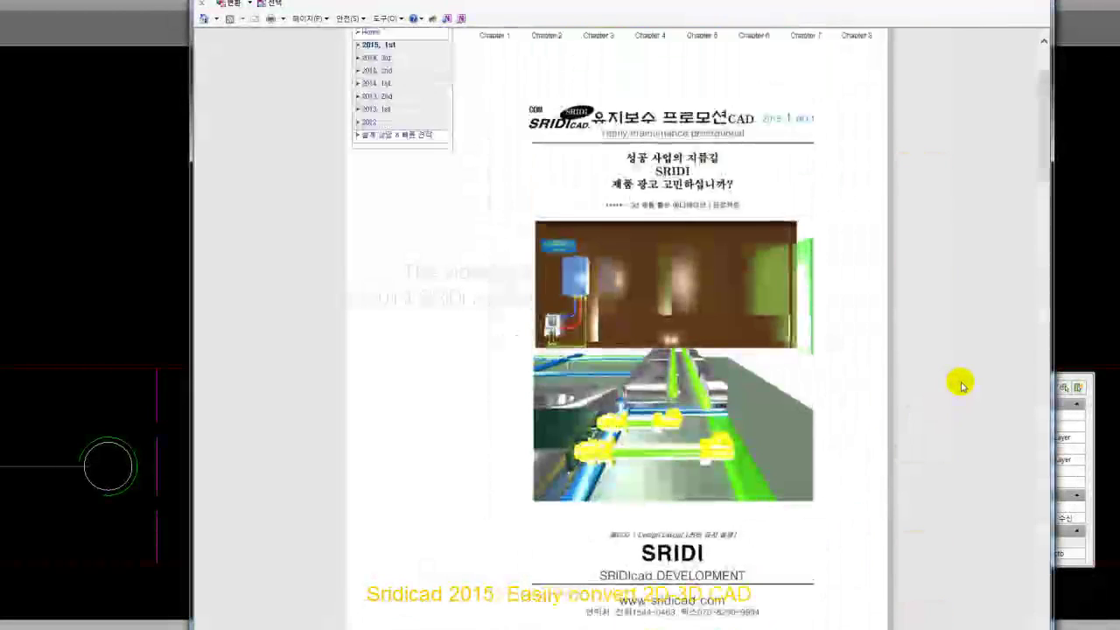
scroll(960, 384, up, 3)
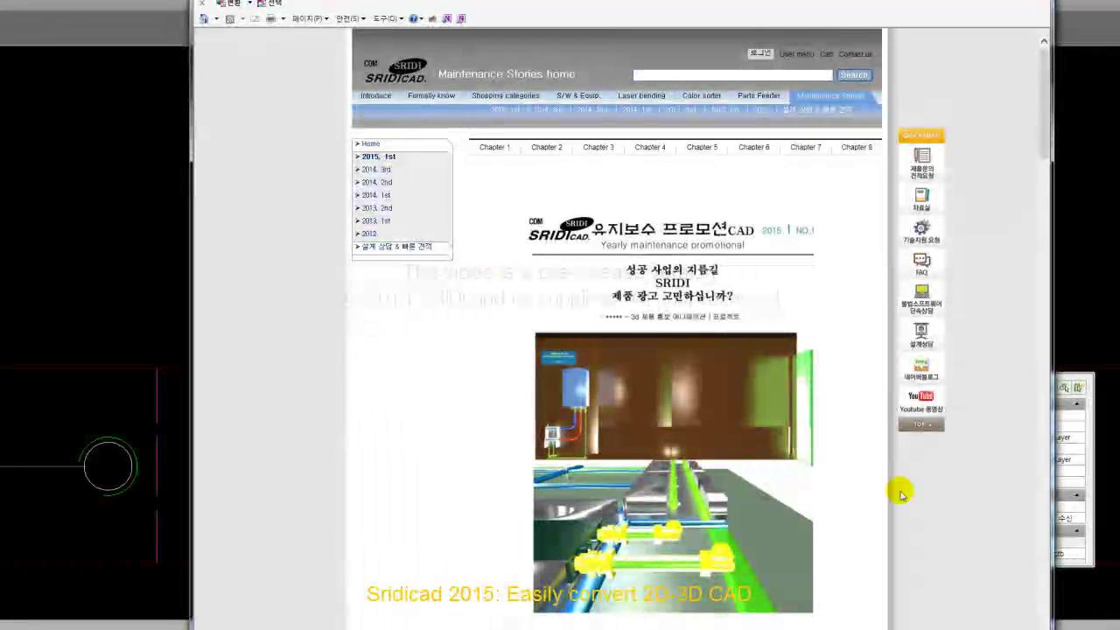
click(384, 197)
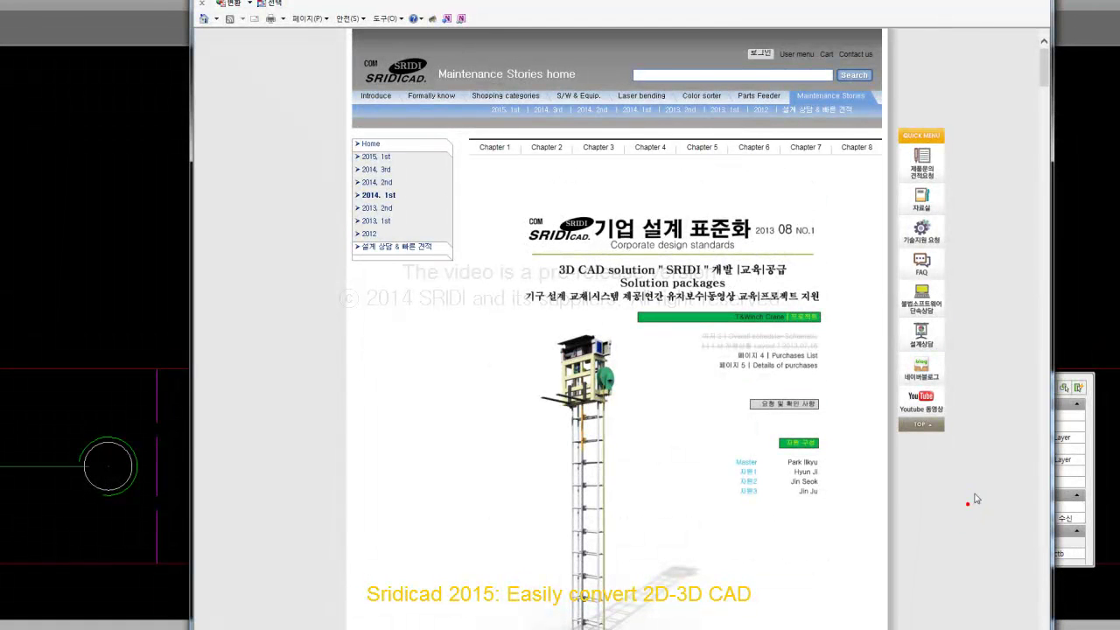
click(920, 423)
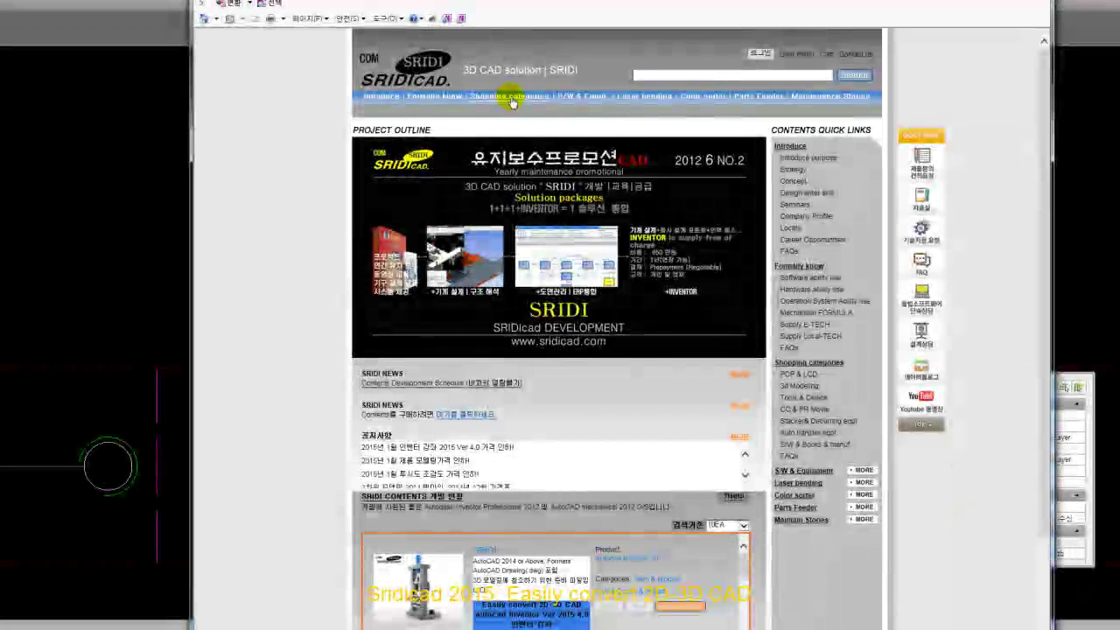
Step: Browse SRIDIcad's Shopping categories, view another category's demo video, then go to Table of contents
click(507, 95)
click(534, 191)
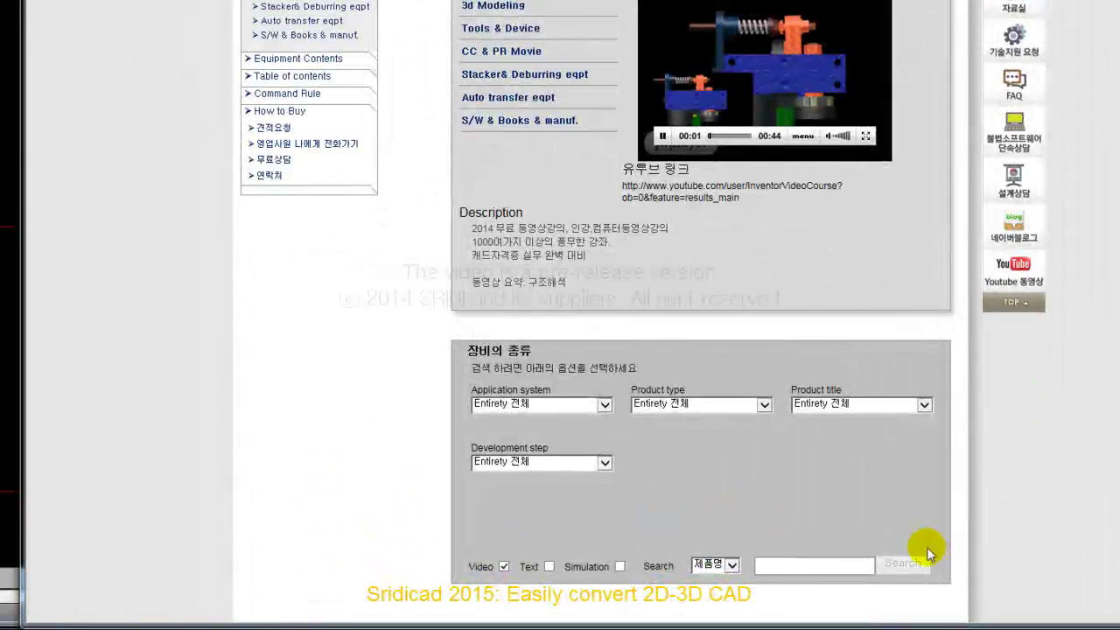
click(817, 569)
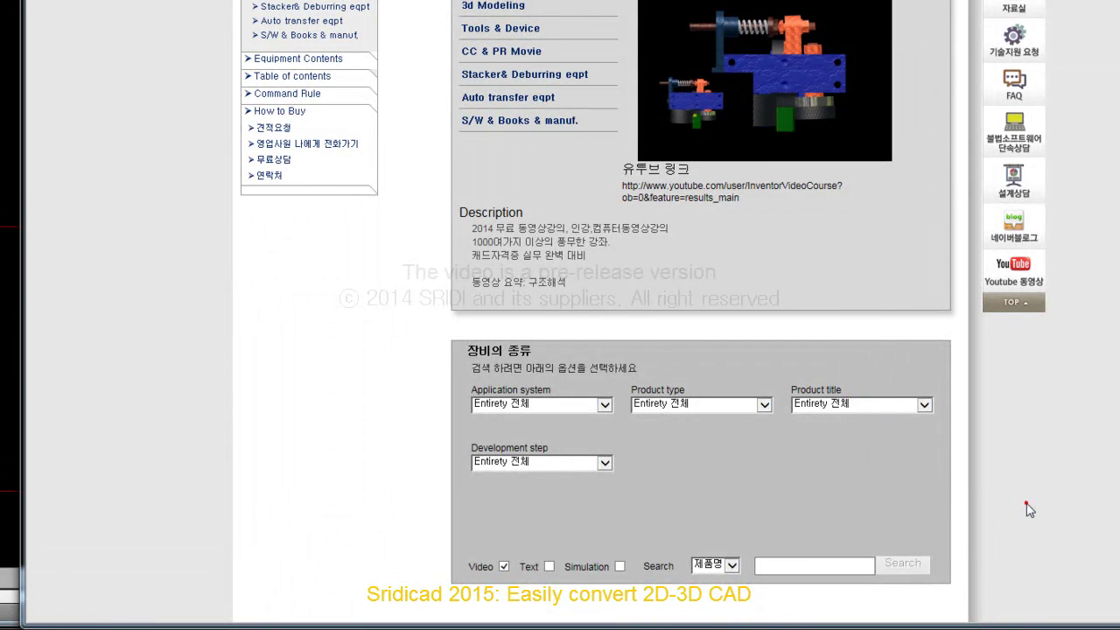
click(288, 80)
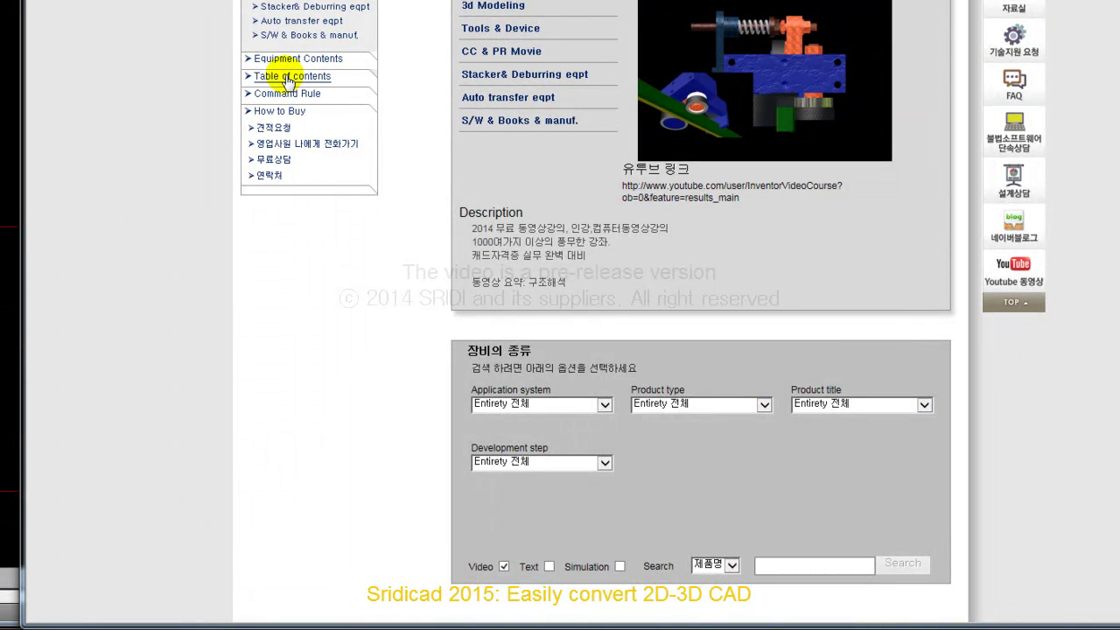